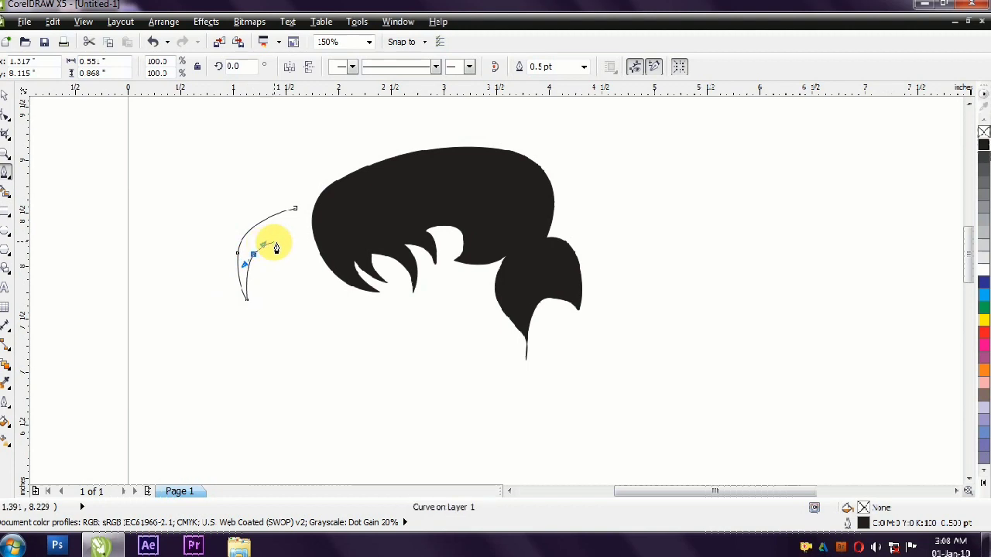
- Draw a closed, two-pointed front hair tuft overlapping the forehead side of the main hair and refine its curve nodes
click(295, 345)
drag(317, 251, 380, 224)
key(F10)
click(298, 220)
click(260, 330)
scroll(280, 219, up, 1)
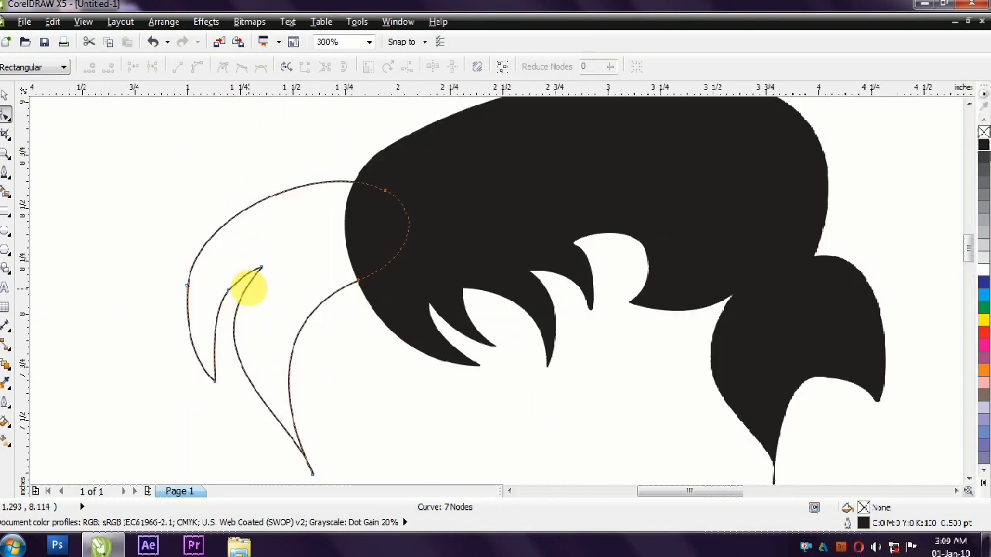
- Fill the front hair tuft with black to match the main hair shape
scroll(249, 271, down, 2)
key(space)
click(983, 145)
shift+click(389, 287)
key(F4)
key(F3)
click(449, 231)
key(Escape)
- Draw a closed two-lobed knot shape at the back of the hair with the Pen tool and fill it black
click(5, 172)
click(564, 254)
mouse_move(556, 282)
mouse_down()
mouse_move(549, 286)
mouse_move(597, 272)
mouse_up()
click(600, 300)
click(575, 274)
drag(568, 228, 550, 220)
click(564, 254)
key(space)
click(984, 148)
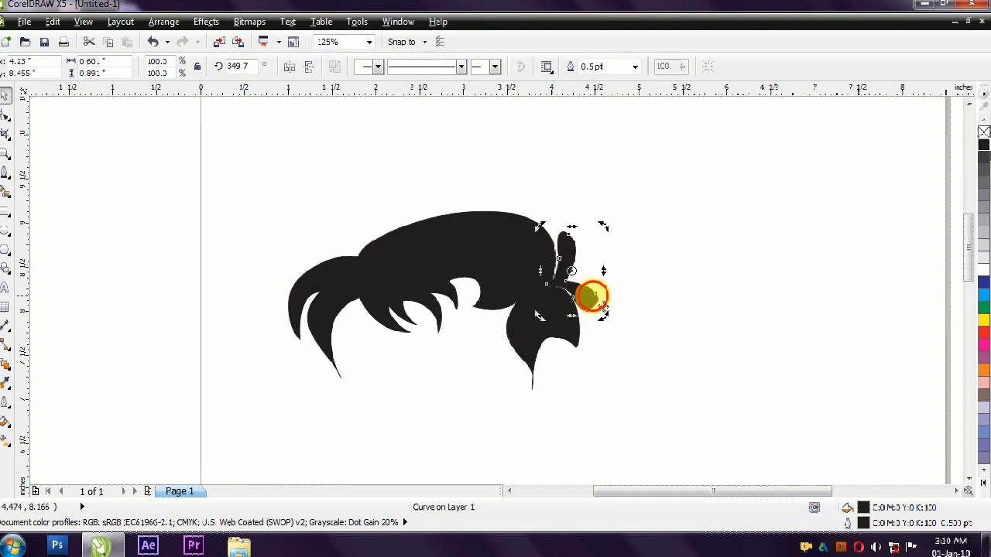
- Scale the hair knot to about 70% and rotate it to about 358.5° so it sits against the back of the hair
key(F10)
click(540, 293)
key(space)
click(593, 283)
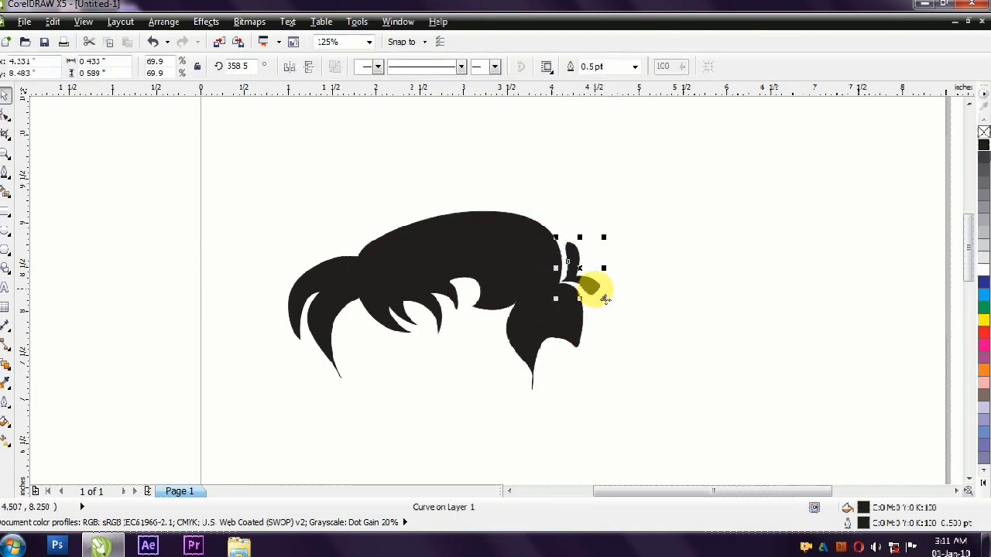
scroll(593, 294, up, 2)
click(337, 179)
scroll(338, 179, down, 2)
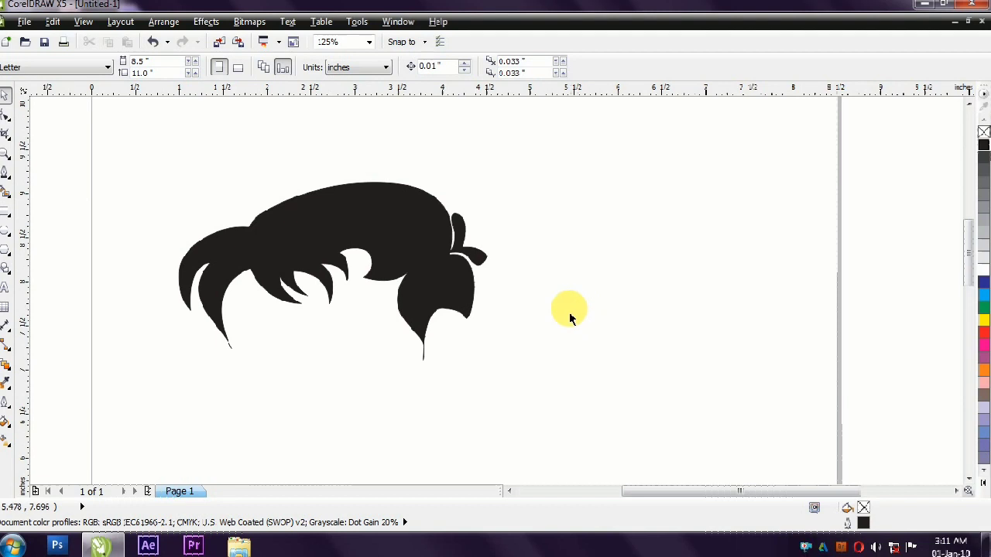
- Draw the front face outline from the tuft's tip around the eye hollow, cheek and chin down to the neck
key(F10)
scroll(390, 372, down, 1)
scroll(299, 246, up, 1)
drag(299, 246, 321, 330)
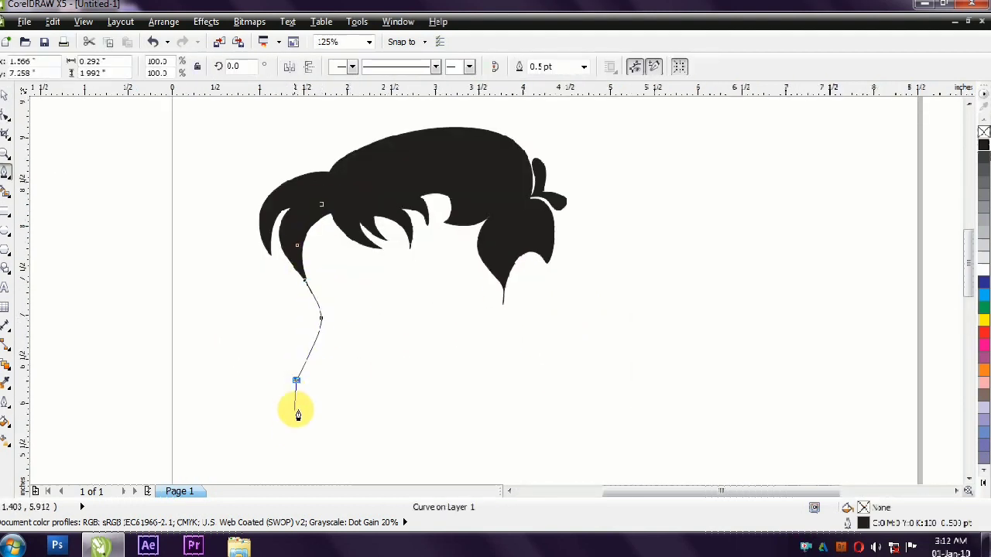
drag(300, 362, 330, 443)
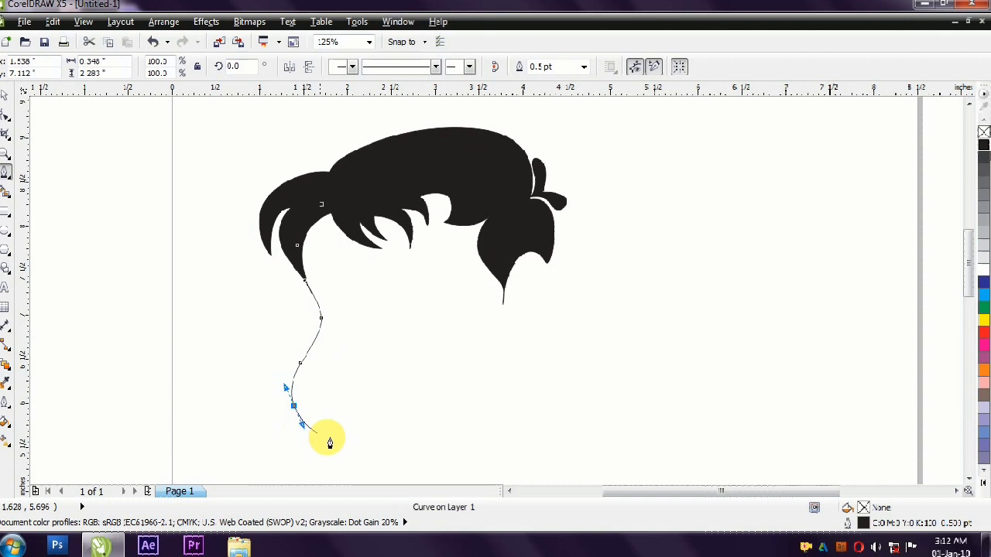
click(373, 458)
click(969, 477)
mouse_move(407, 372)
mouse_down()
mouse_move(415, 408)
mouse_move(407, 380)
mouse_up()
- Adjust the nodes at the neck end of the front face outline
key(F10)
drag(382, 330, 404, 426)
scroll(403, 375, up, 2)
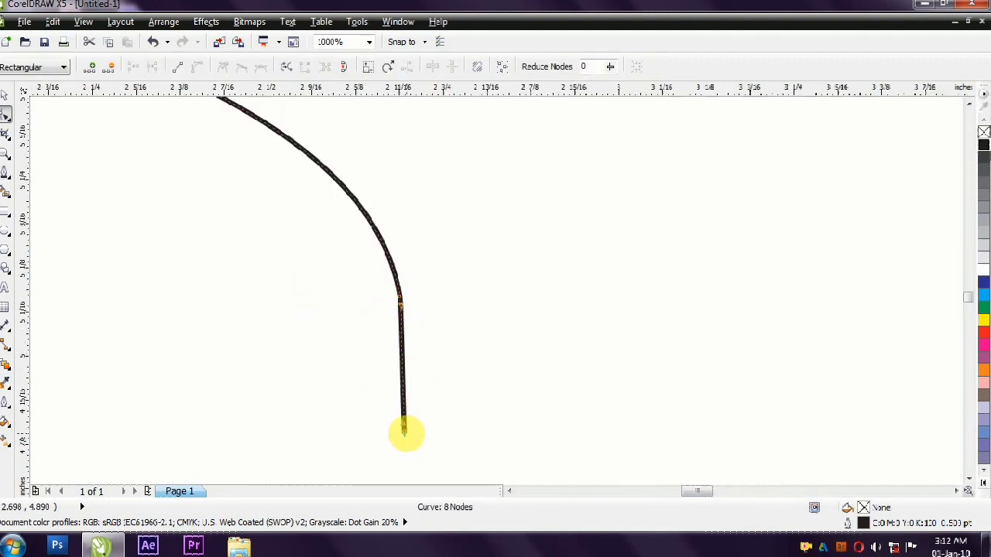
scroll(405, 427, down, 2)
- Draw the near ear outline from the sideburn under the back hair, continuing down the jaw to the back of the neck
click(6, 97)
drag(538, 236, 448, 260)
key(F5)
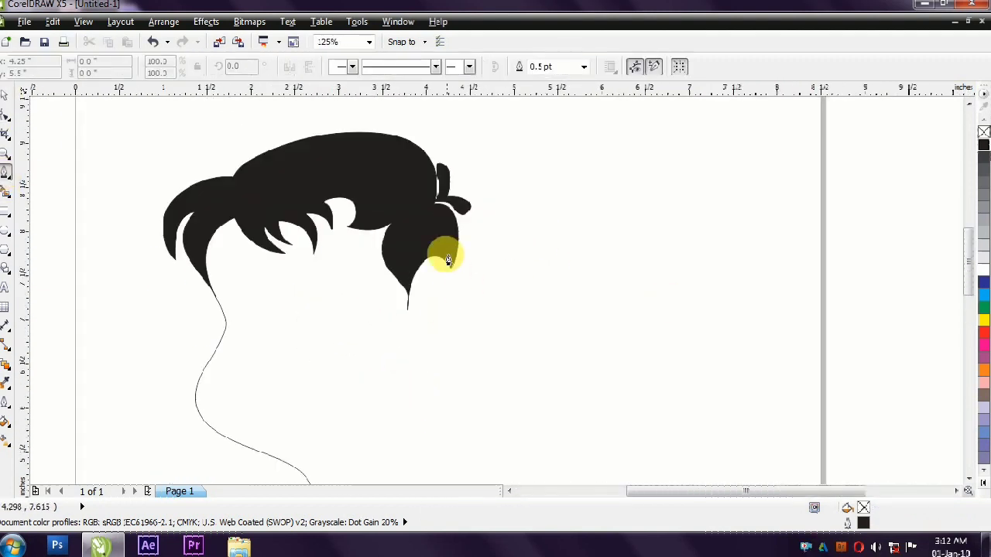
click(407, 287)
click(436, 243)
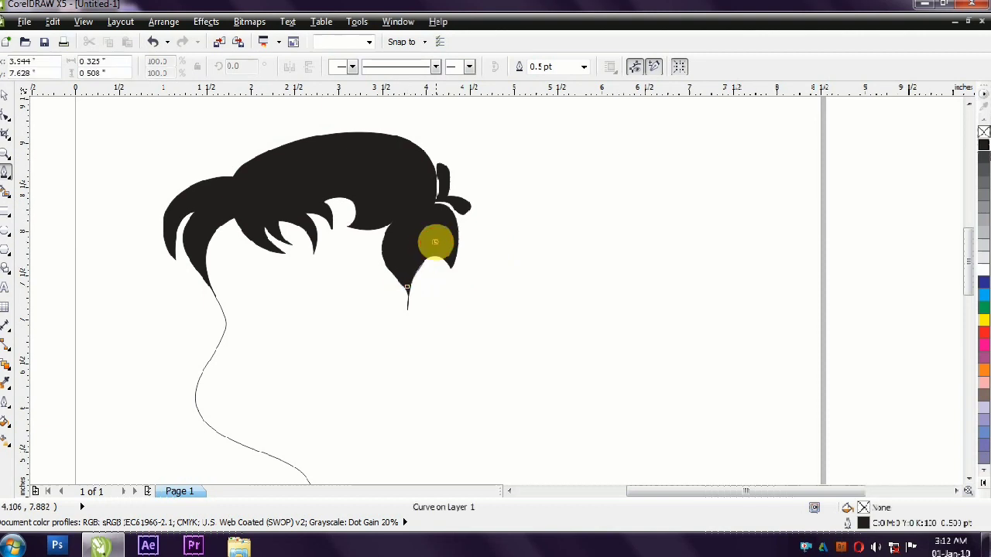
click(451, 268)
drag(463, 346, 455, 388)
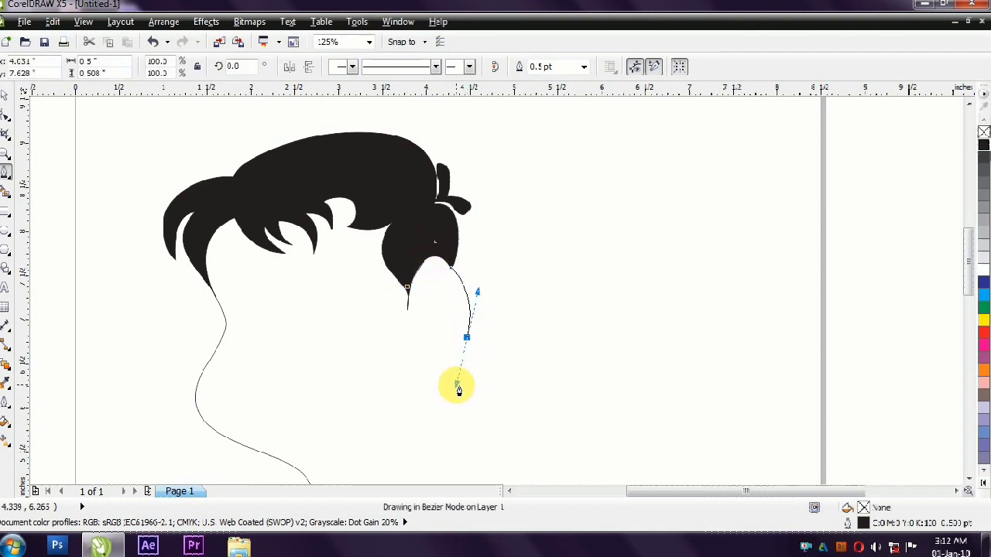
click(417, 357)
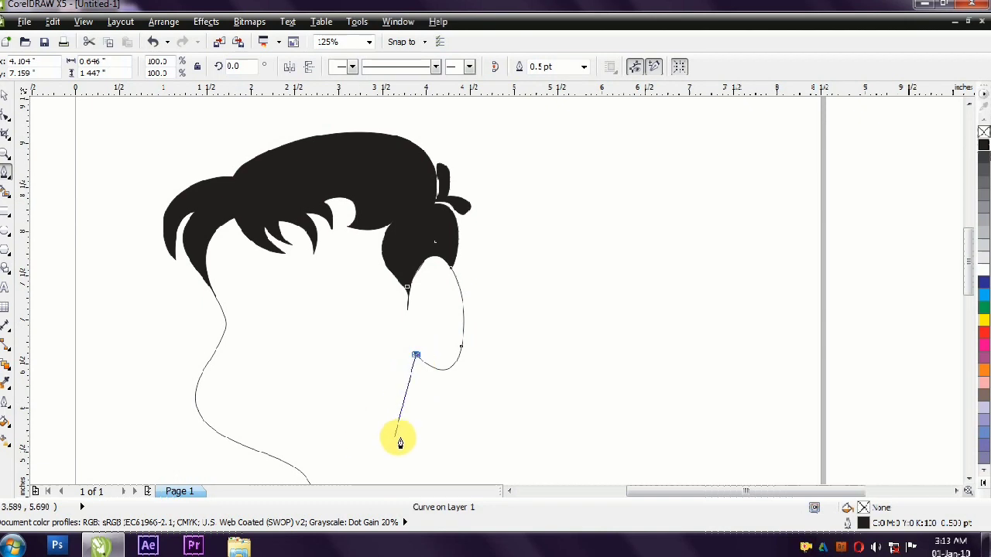
drag(381, 452, 340, 447)
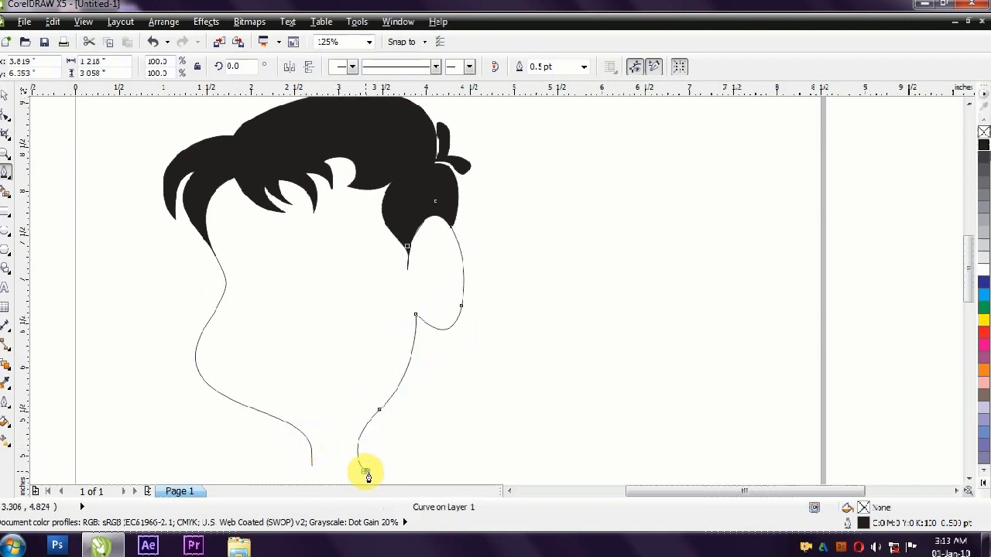
key(space)
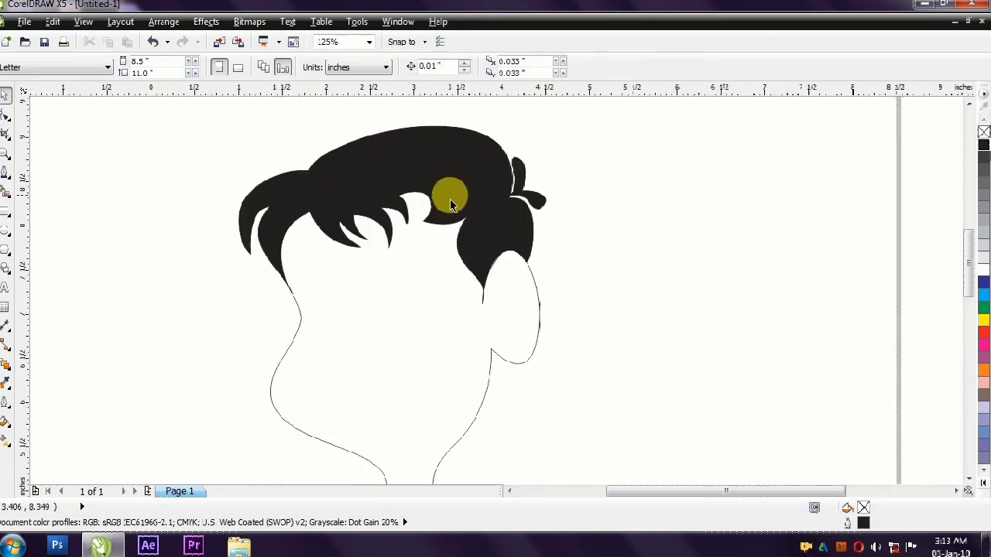
- Reshape the curve at the node where the near ear's lobe meets the jaw
click(491, 364)
key(F10)
drag(501, 376, 499, 377)
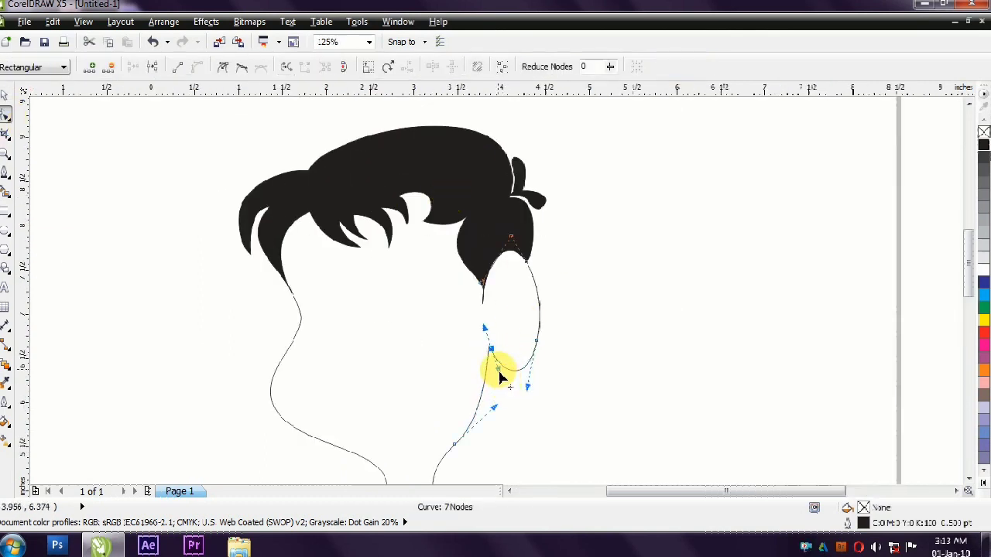
- Draw a closed far ear outline beside the eye hollow, below the front hair tuft, and refine its shape
click(6, 170)
scroll(380, 271, down, 2)
scroll(318, 240, up, 2)
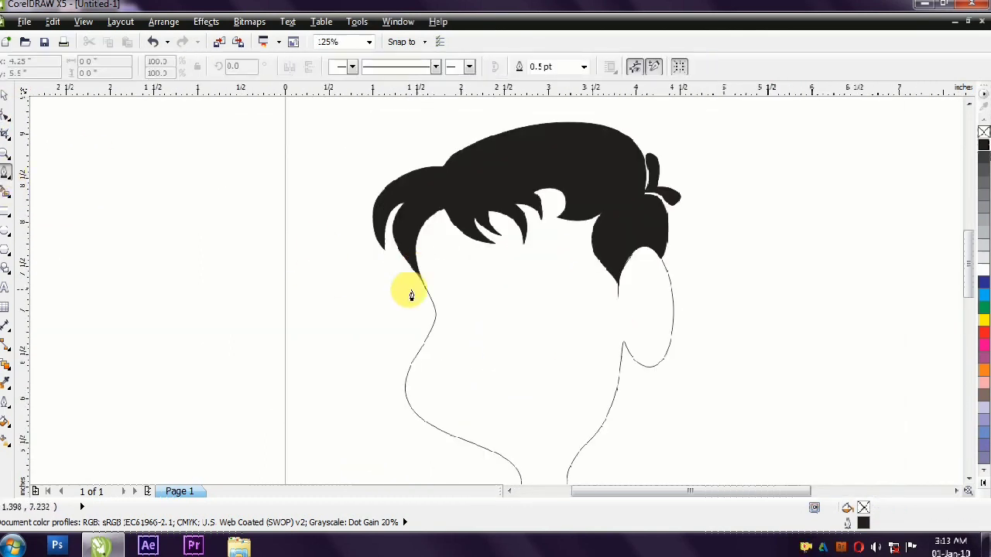
drag(399, 292, 446, 351)
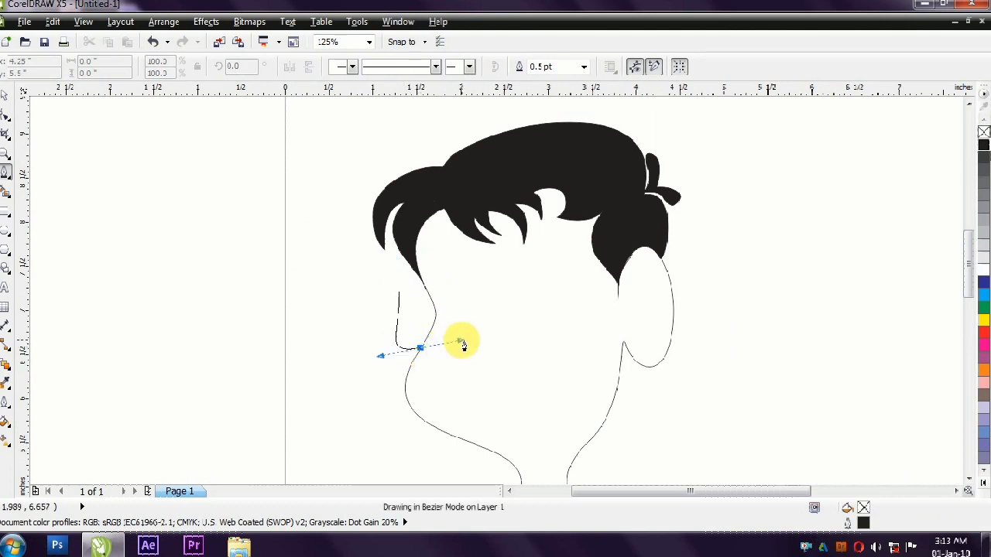
drag(400, 264, 389, 281)
click(399, 292)
click(7, 116)
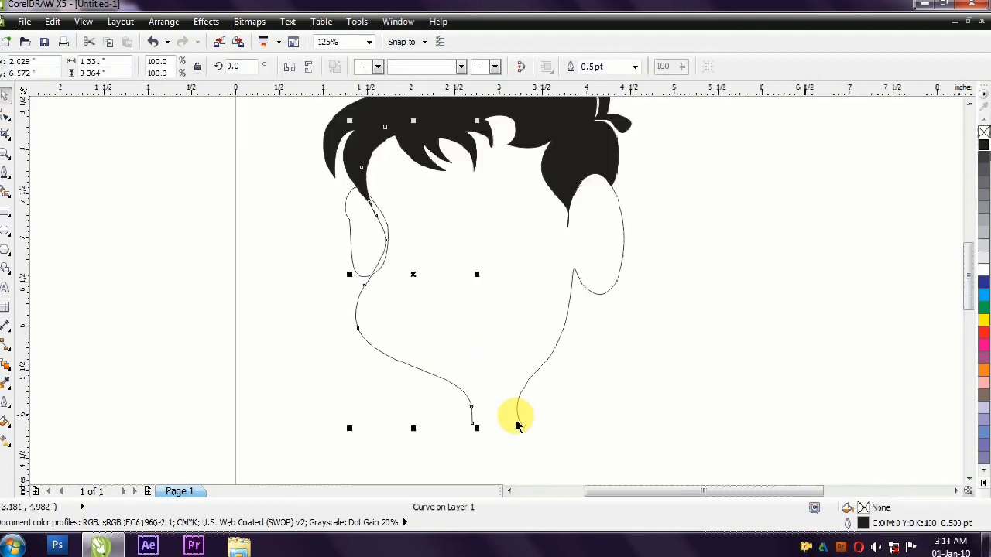
- Combine the front face outline and the near ear outline into one curve and join their neck ends with a straight line
click(535, 378)
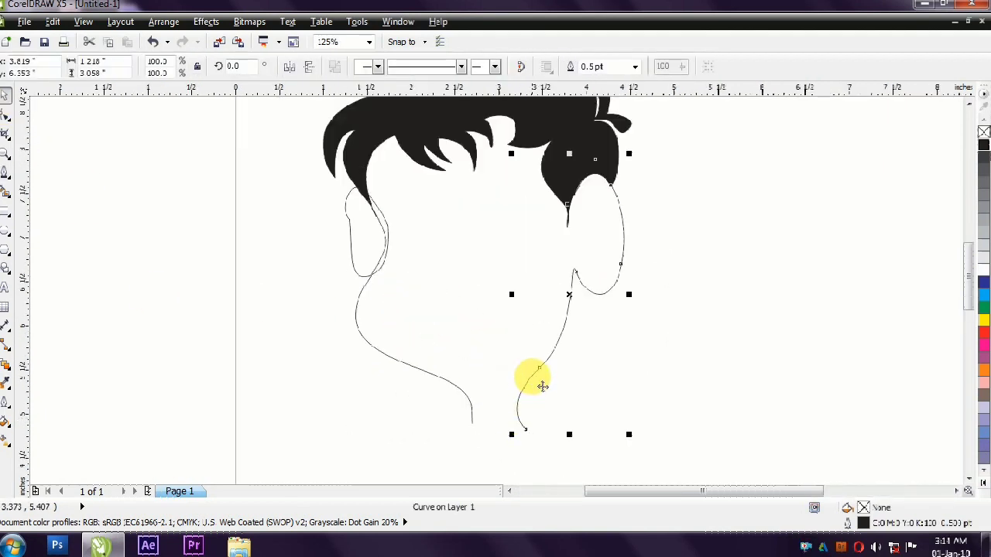
click(740, 312)
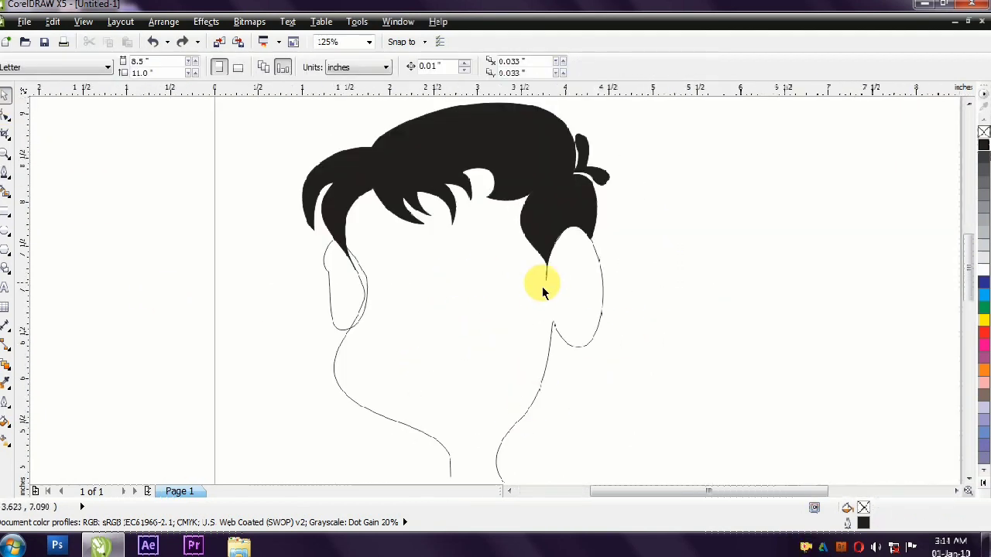
click(529, 401)
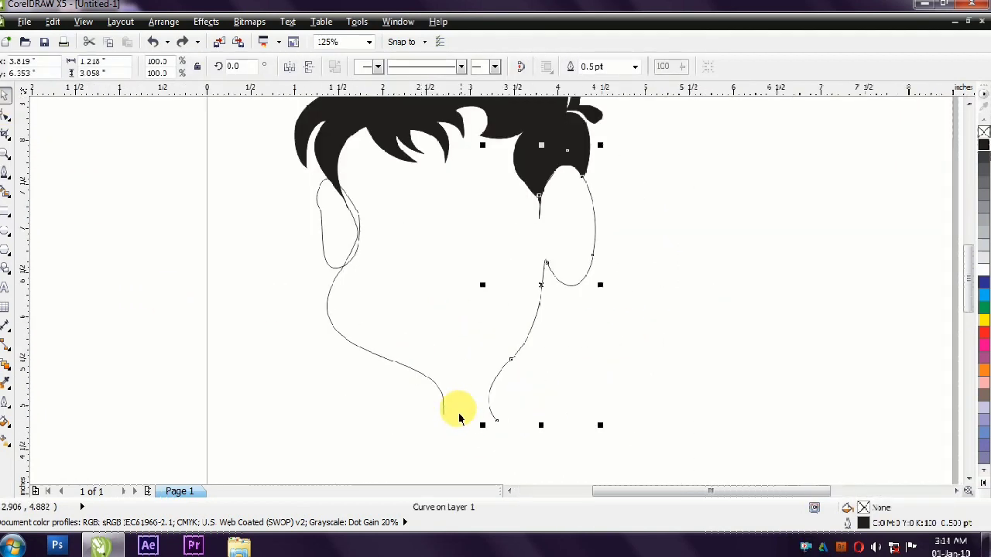
click(444, 401)
key(space)
key(space)
key(space)
click(9, 181)
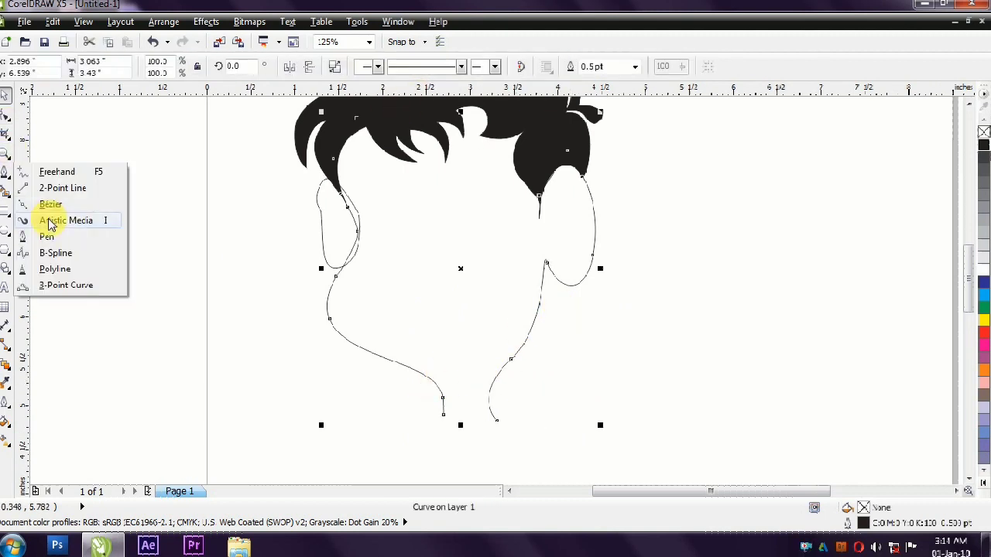
click(47, 171)
click(497, 420)
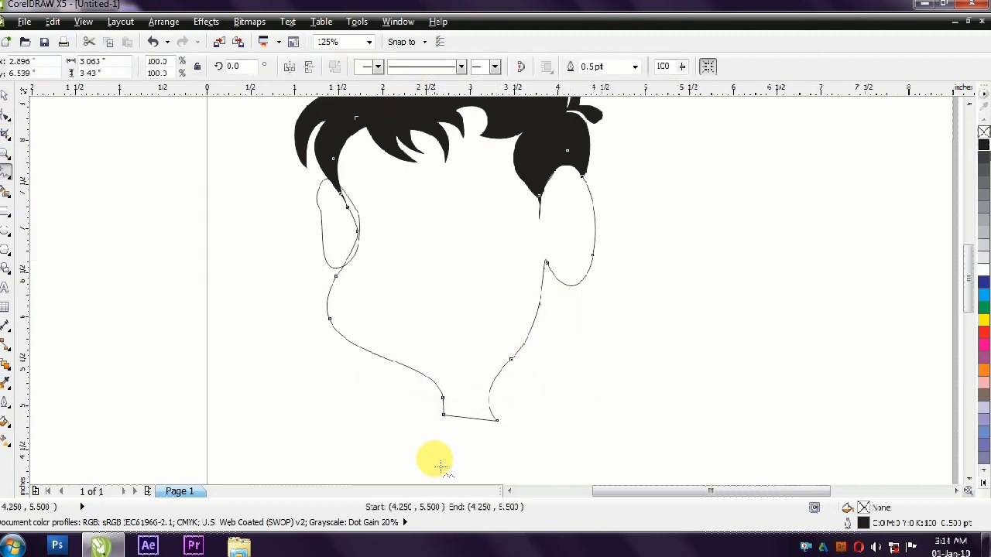
- Give the face curve a red outline and close its open top across the hair
scroll(465, 309, up, 3)
right_click(983, 333)
scroll(333, 270, up, 2)
click(290, 264)
click(577, 223)
click(664, 310)
click(652, 418)
scroll(376, 151, down, 2)
- Fill the closed face shape with 10% black and place it behind the hair
click(376, 150)
key(ctrl+Page_Down)
right_click(983, 132)
scroll(457, 314, down, 2)
scroll(423, 377, up, 2)
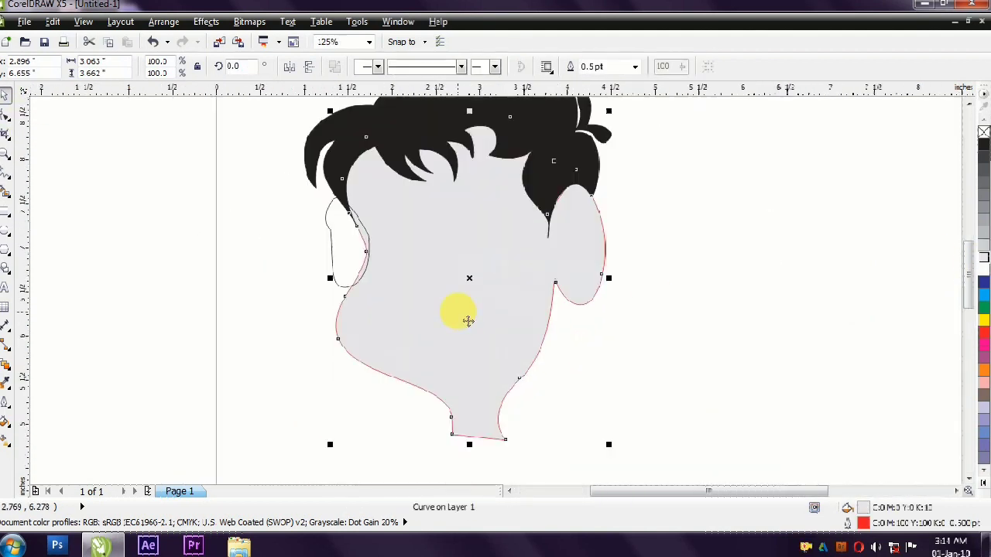
- Fill the face with a peach skin tone of C0 M21 Y21 K0 and remove its outline
click(982, 395)
click(980, 485)
click(921, 424)
key(Escape)
key(Tab)
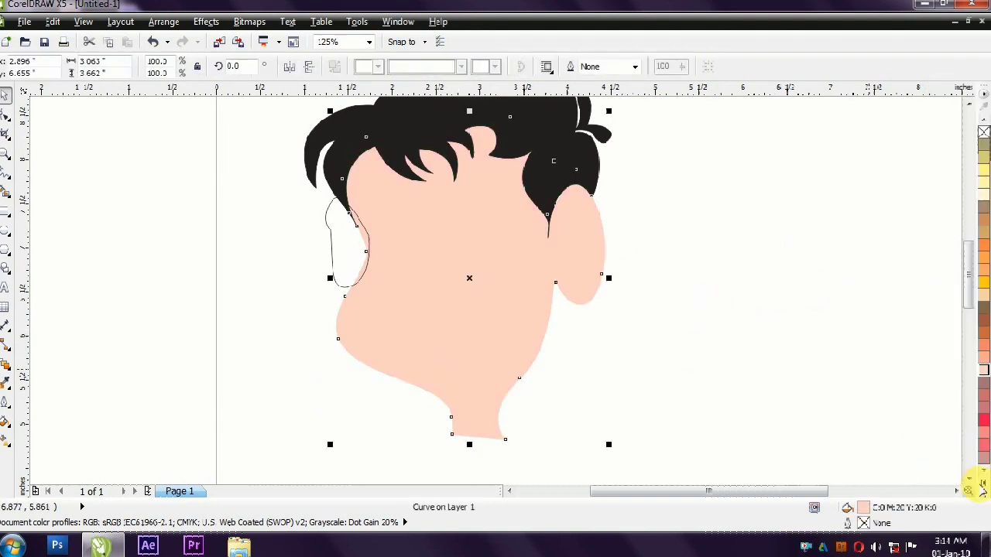
click(982, 483)
click(942, 256)
click(925, 316)
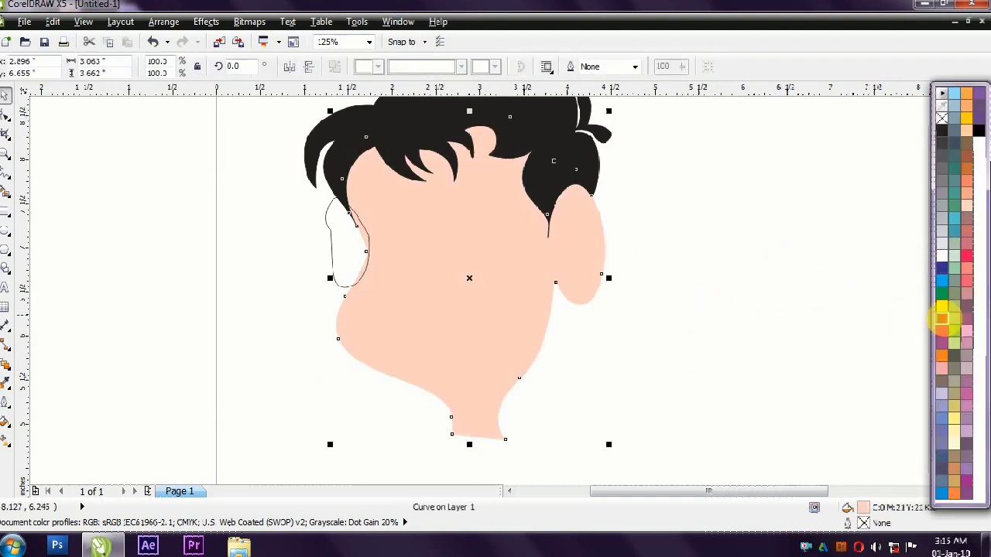
- Fill the far ear with the face's skin tone, C0 M21 Y21 K0, and remove its outline
scroll(398, 343, up, 2)
click(447, 339)
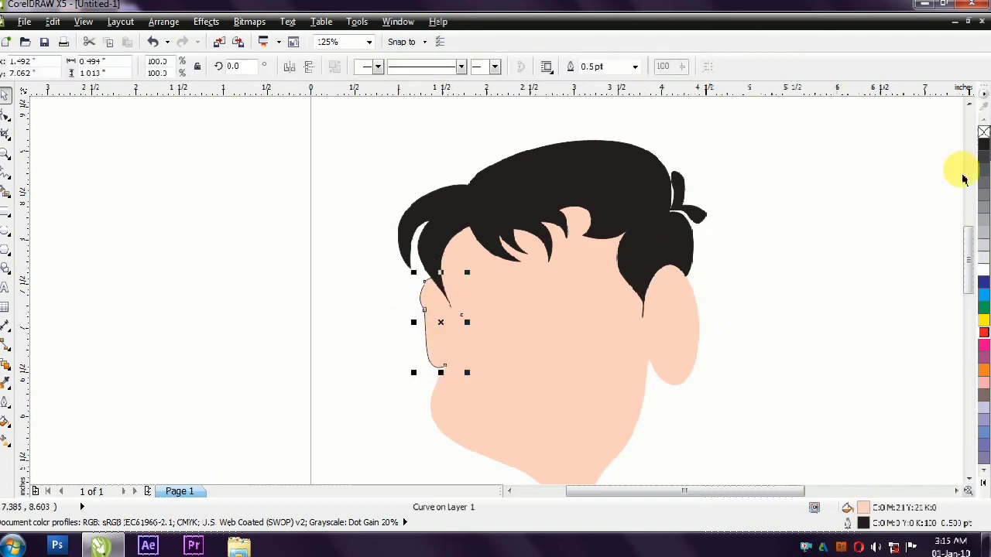
click(790, 312)
- Give the face a brown C0 M50 Y60 K40 outline, 2 pt wide and set behind the fill
click(480, 395)
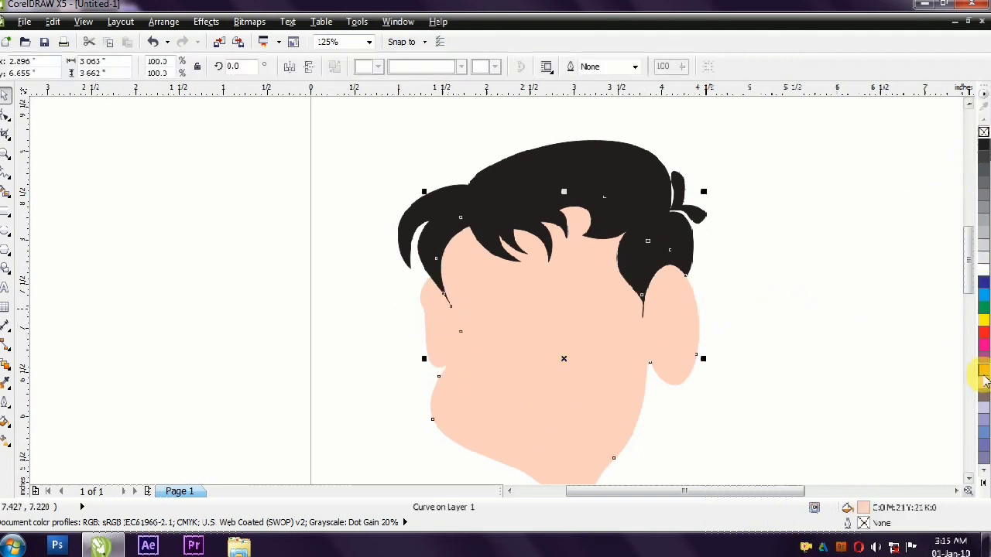
click(984, 484)
right_click(964, 158)
double_click(864, 523)
double_click(376, 187)
text(2)
click(509, 351)
click(477, 390)
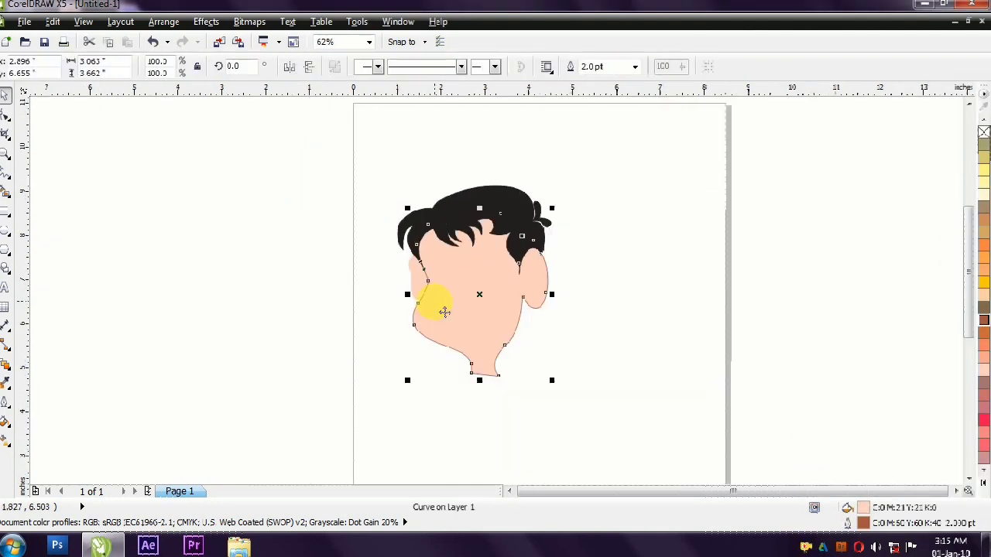
- Give the far ear the same brown C0 M50 Y60 K40 outline, choose its width and set it behind the fill
drag(867, 531, 389, 250)
scroll(389, 250, up, 5)
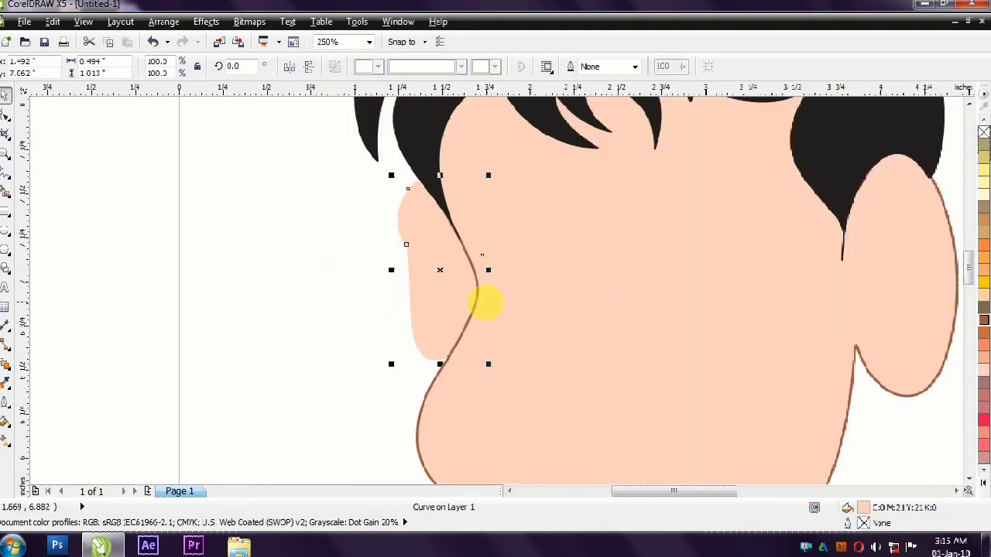
click(400, 324)
scroll(394, 303, down, 2)
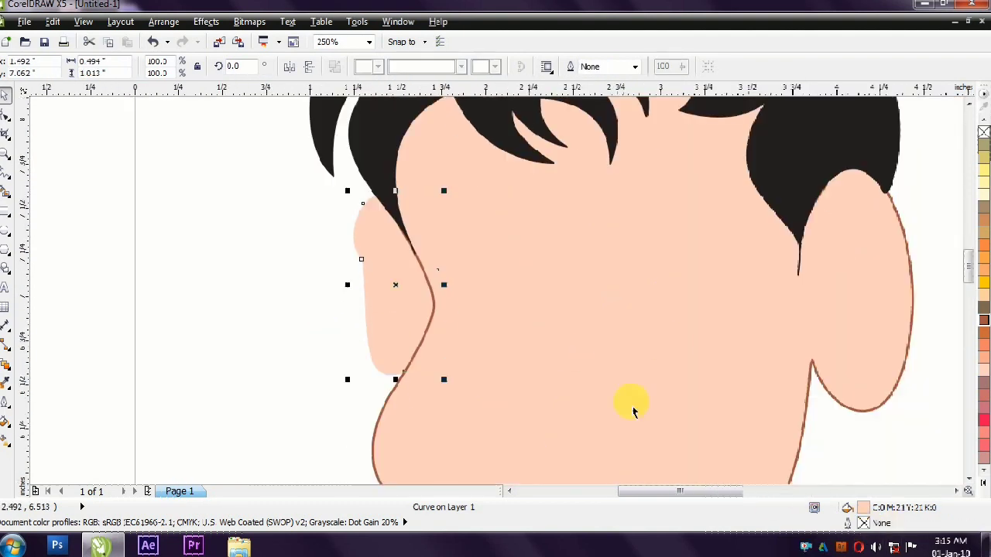
double_click(861, 525)
click(411, 187)
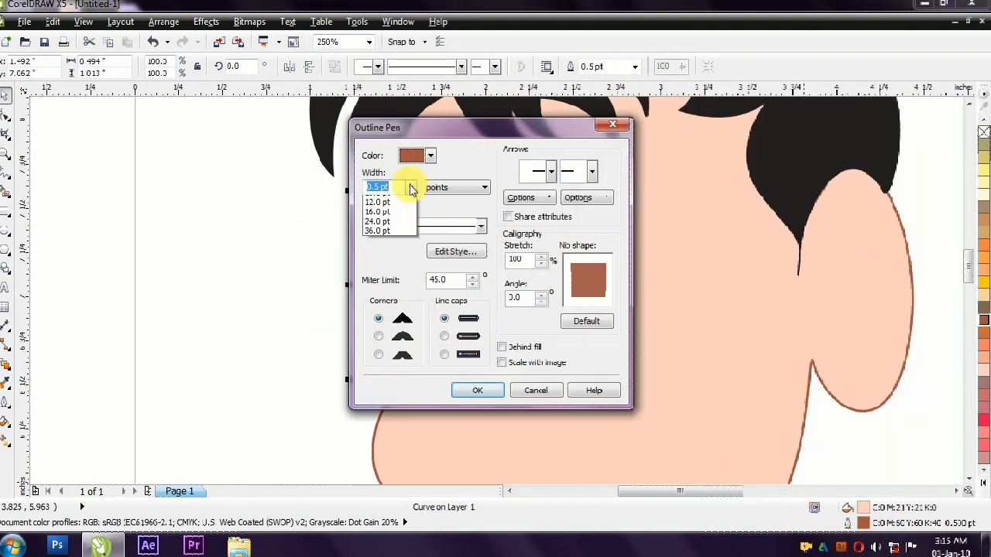
click(387, 268)
click(502, 347)
key(Return)
- Reshape the far ear into a smooth slanted oval by removing and moving its outer nodes
scroll(343, 254, down, 4)
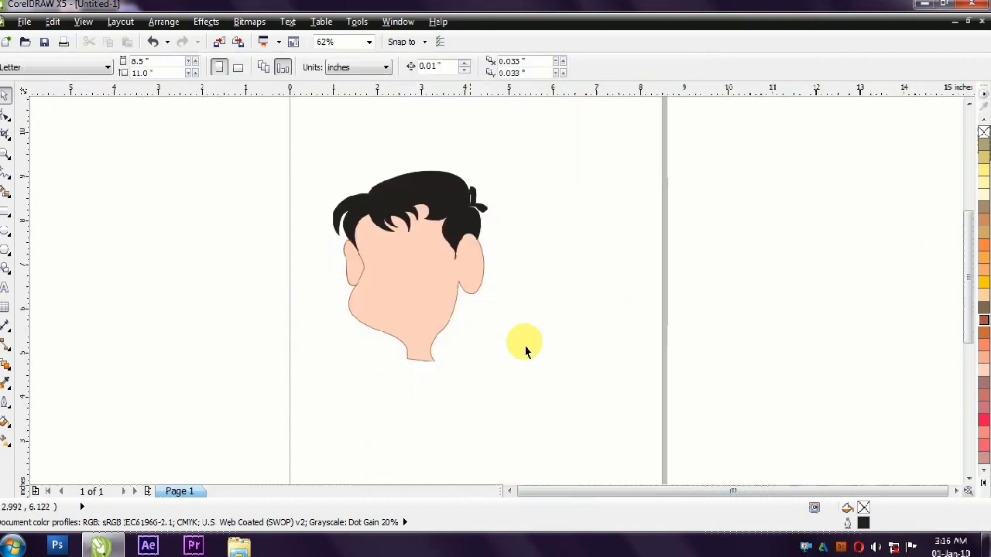
scroll(406, 232, up, 3)
click(302, 310)
click(5, 114)
scroll(239, 317, up, 3)
double_click(250, 227)
scroll(257, 252, down, 3)
click(262, 254)
drag(264, 249, 213, 295)
key(space)
key(space)
scroll(243, 260, up, 2)
key(space)
scroll(67, 148, down, 3)
key(Escape)
scroll(199, 240, up, 3)
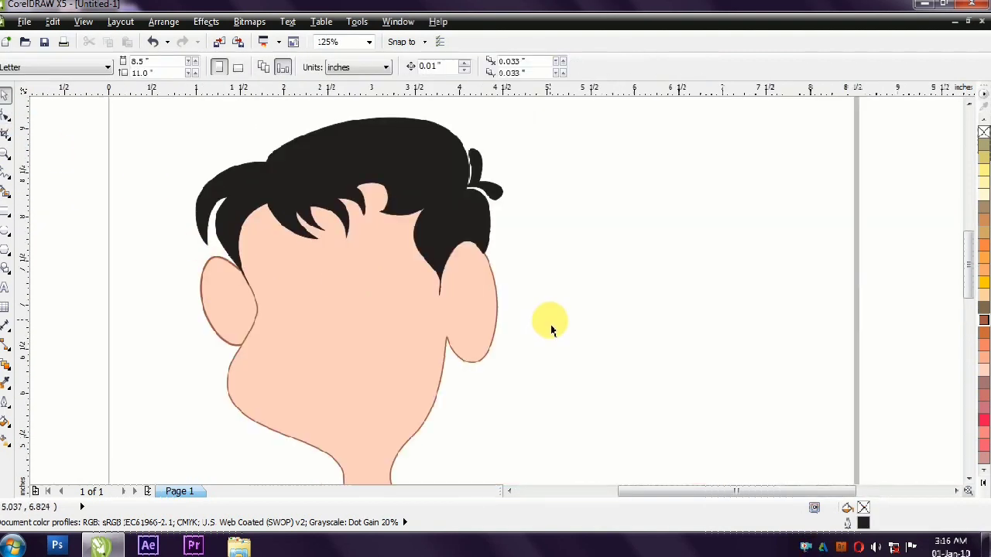
- Give the front hair tuft and the main hair shape a brown C0 M50 Y60 K40 outline
scroll(296, 285, up, 2)
click(260, 177)
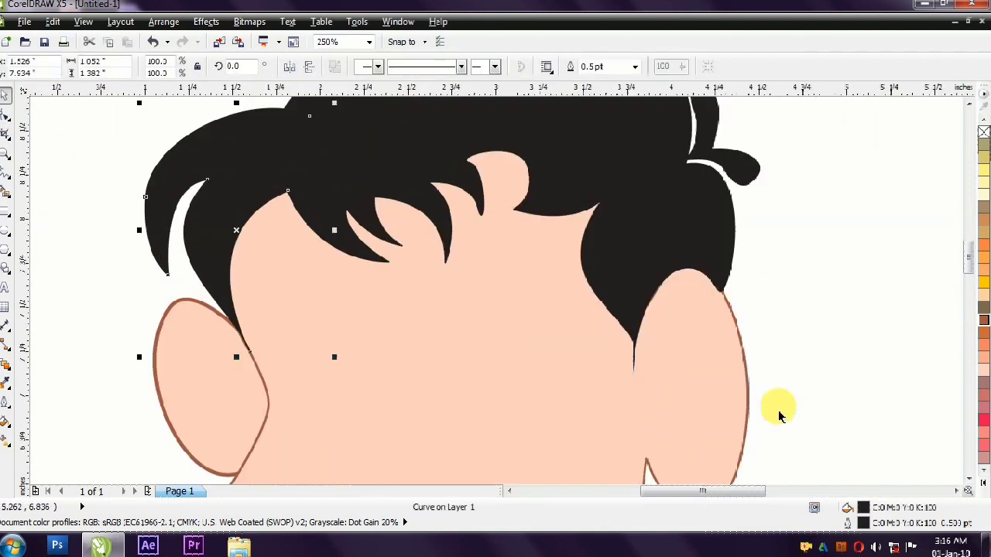
right_click(983, 312)
shift+click(643, 212)
right_click(983, 317)
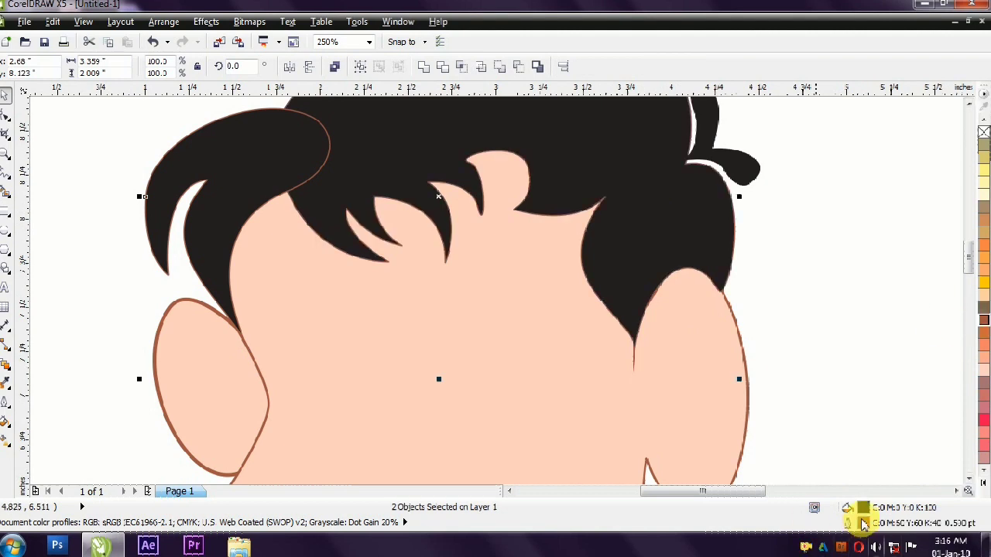
- Thicken the brown outlines of the front tuft and main hair, and give the small back curl a 4 pt brown outline
key(F12)
click(478, 390)
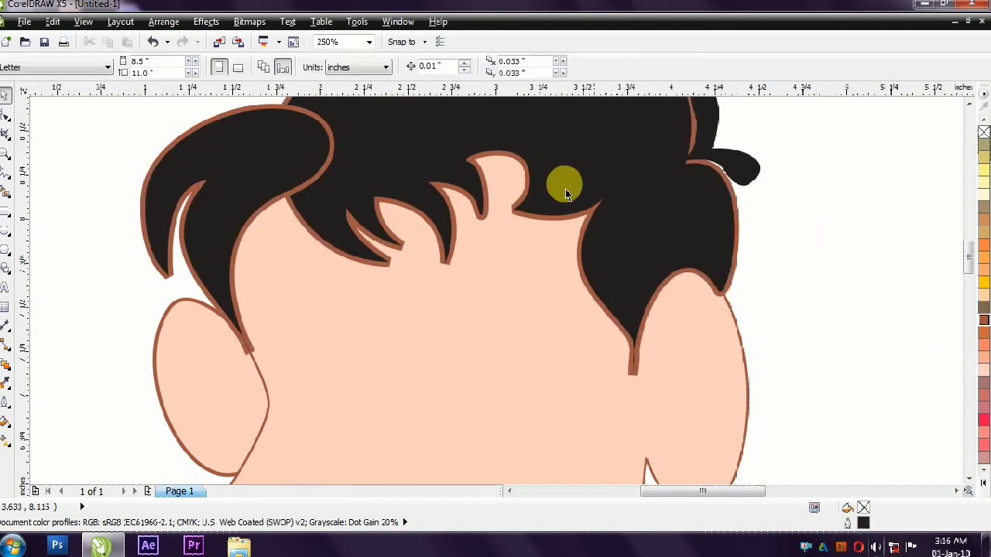
scroll(482, 193, down, 4)
scroll(472, 202, up, 3)
key(Tab)
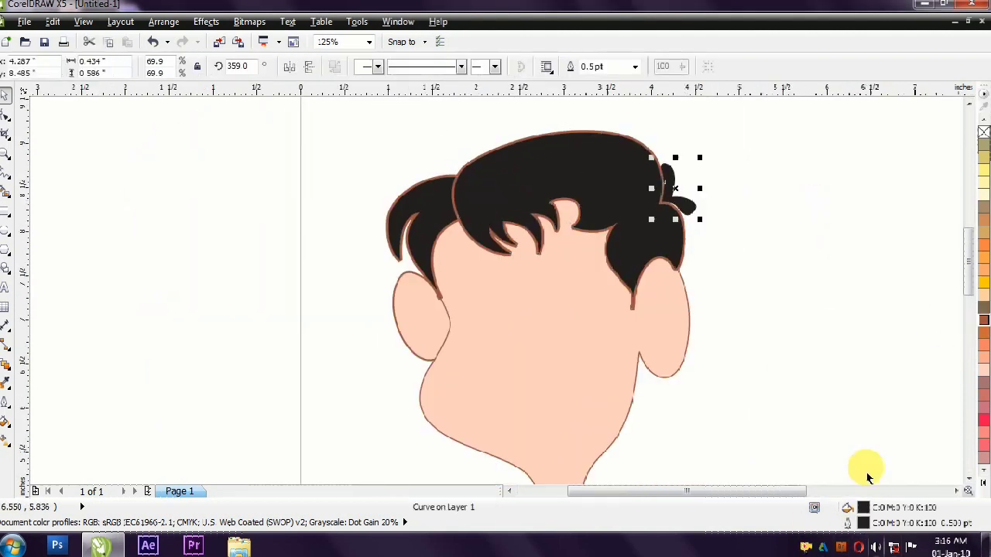
double_click(848, 522)
text(4)
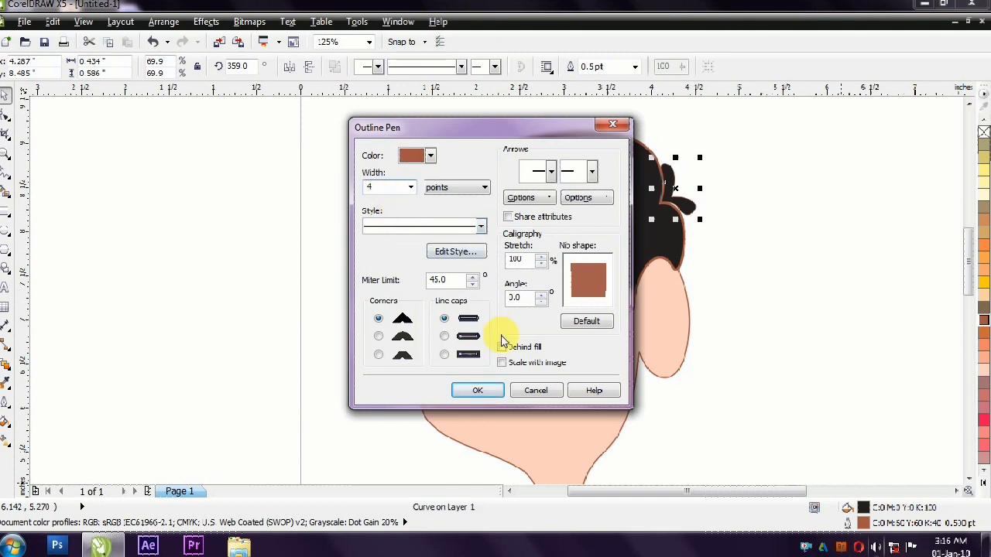
click(502, 363)
click(478, 390)
scroll(715, 193, up, 2)
click(747, 236)
key(Escape)
- Draw a closed inner-ear shape about 0.37 by 0.79 inches inside the near ear with the Pen tool
scroll(611, 250, down, 5)
key(ctrl+a)
key(Escape)
scroll(612, 354, up, 3)
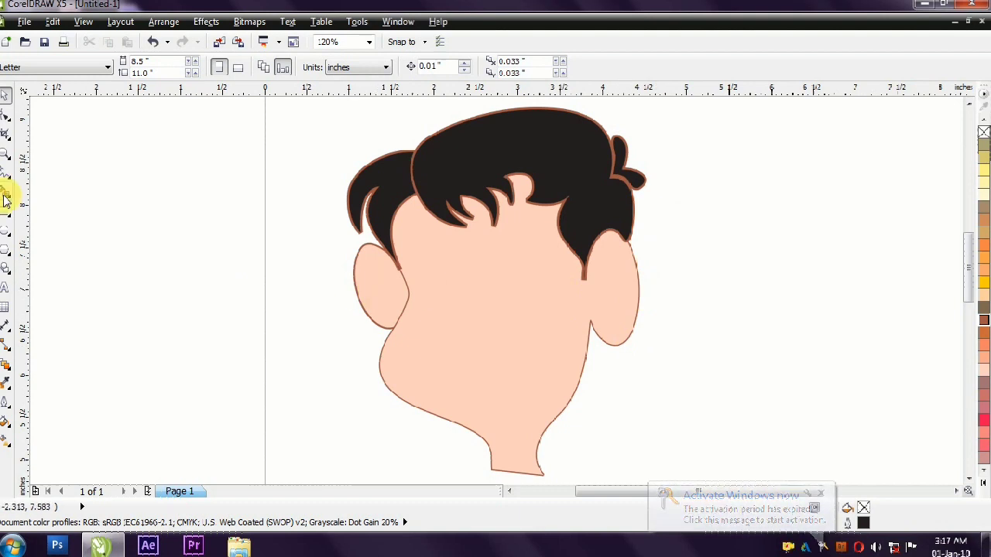
click(6, 172)
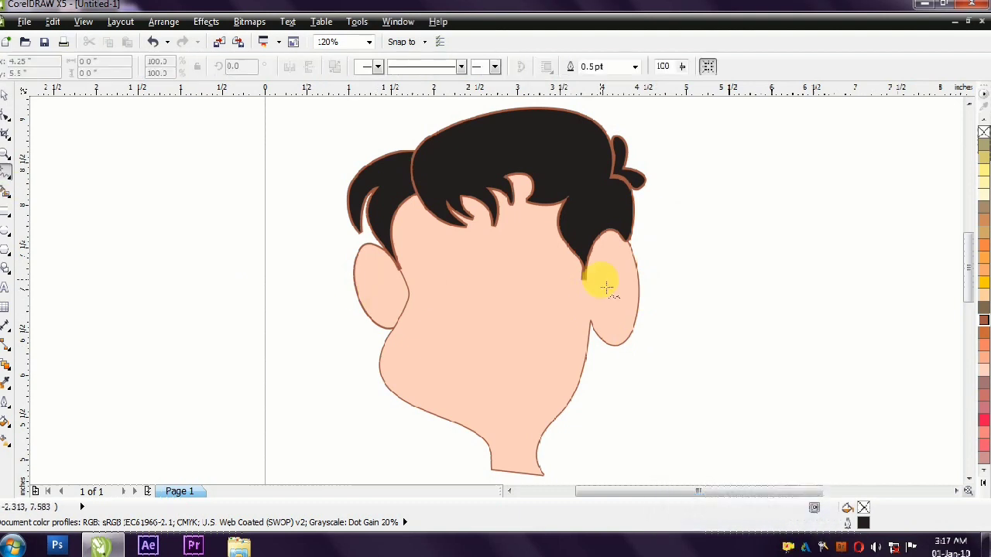
click(4, 184)
click(46, 221)
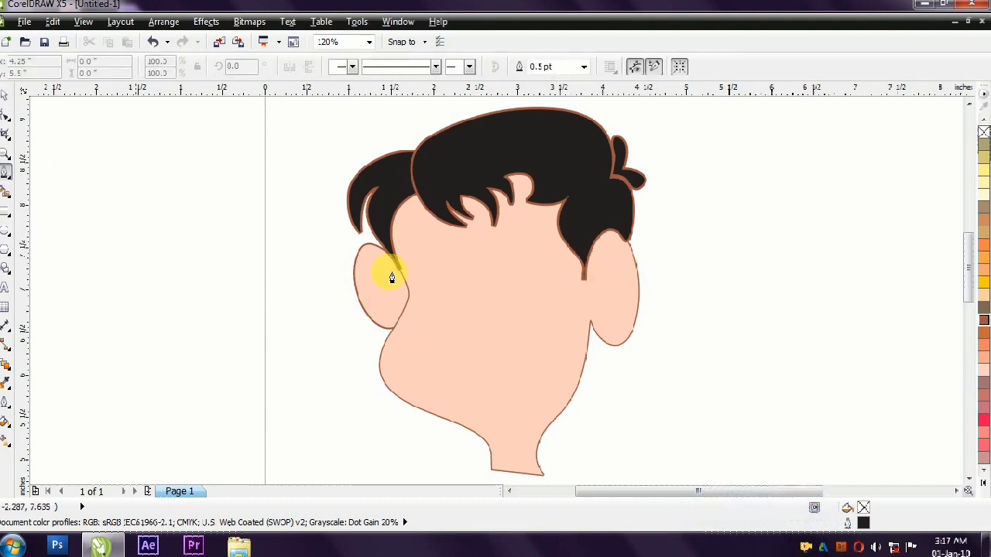
click(618, 266)
drag(621, 314, 607, 329)
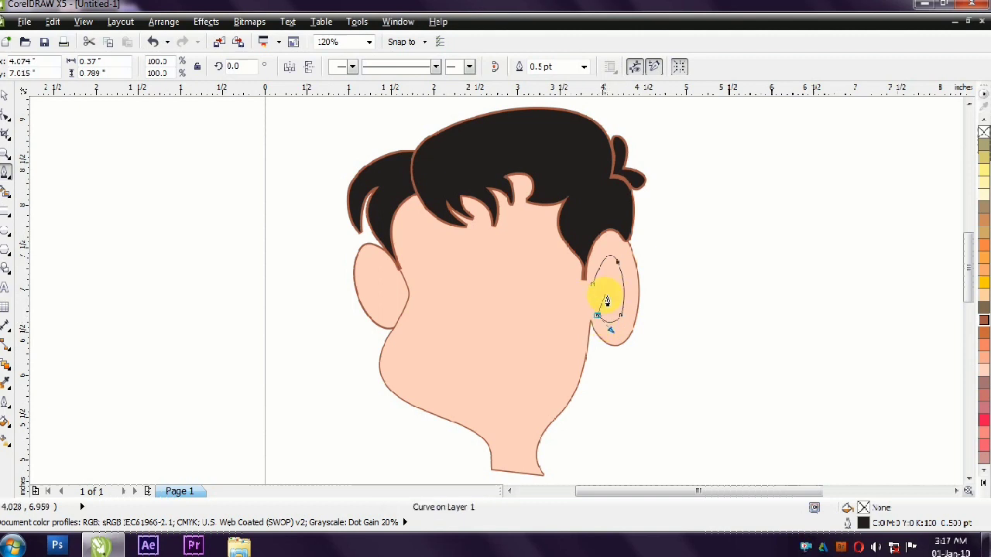
scroll(593, 287, up, 2)
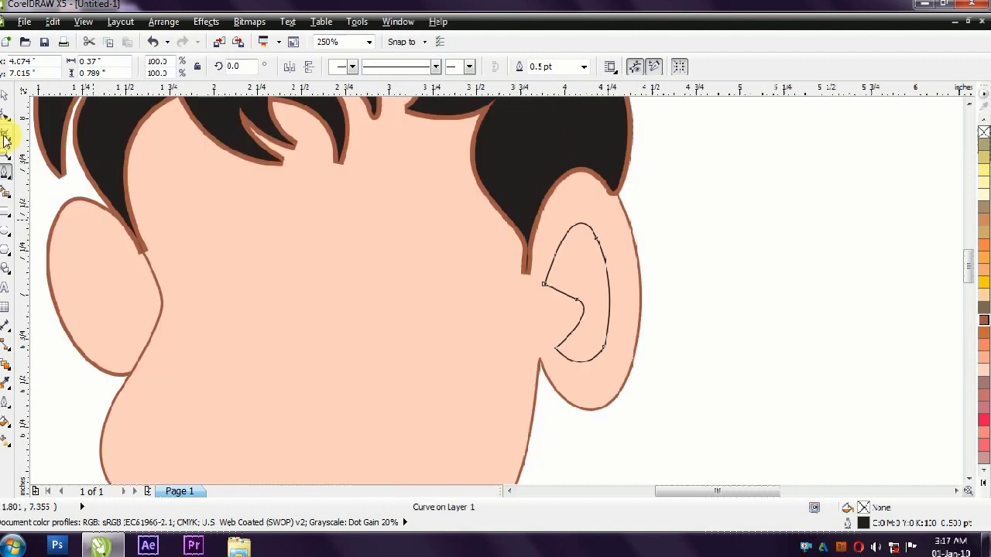
- Reshape the inner-ear curve, rounding its notch and moving its outer nodes and handles to follow the ear's edge
key(F10)
drag(578, 305, 606, 321)
drag(596, 239, 604, 239)
mouse_move(581, 187)
mouse_down()
mouse_move(577, 203)
mouse_move(575, 178)
mouse_up()
drag(631, 272, 605, 364)
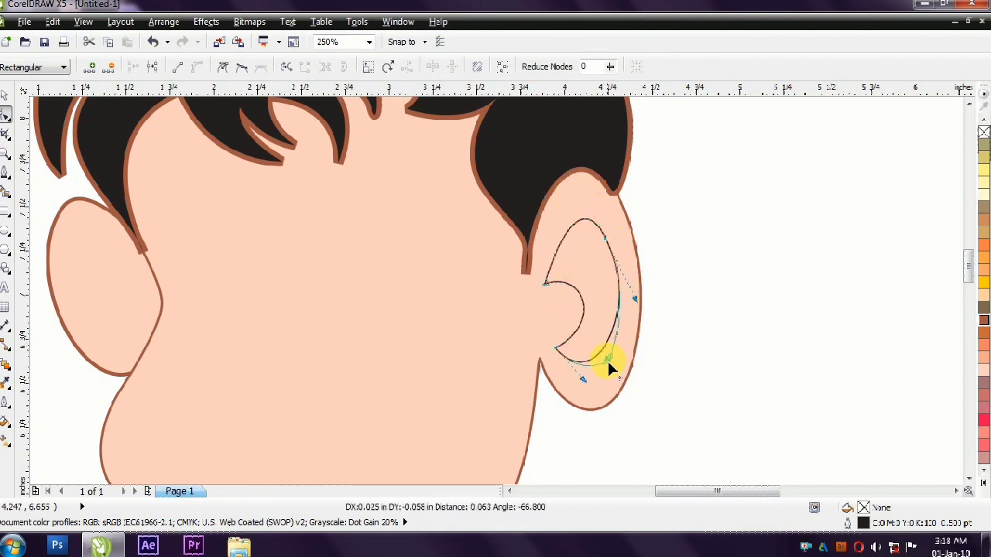
click(647, 352)
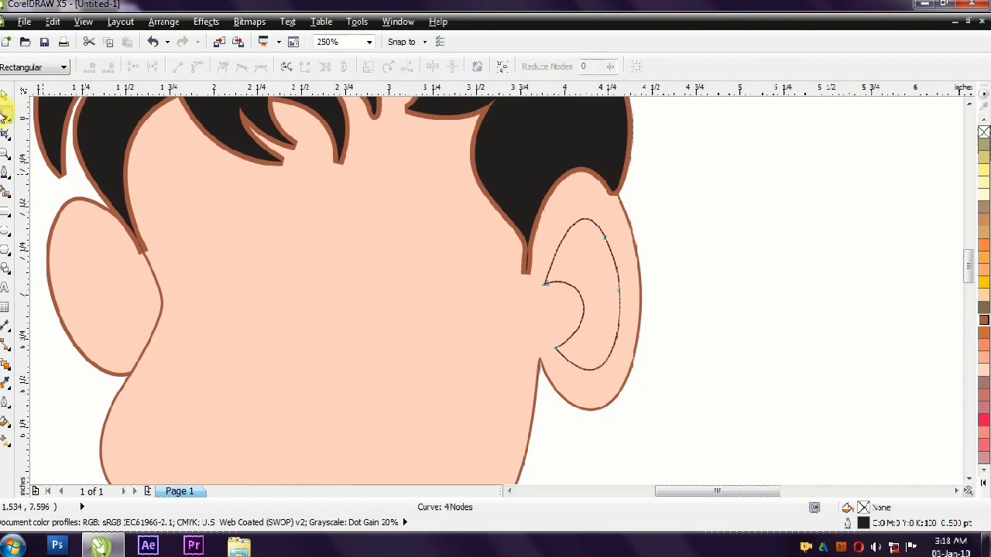
- Fill the inner-ear shape with the muted skin shade C0 M34 Y34 K14 and remove its outline
key(space)
click(624, 254)
click(646, 264)
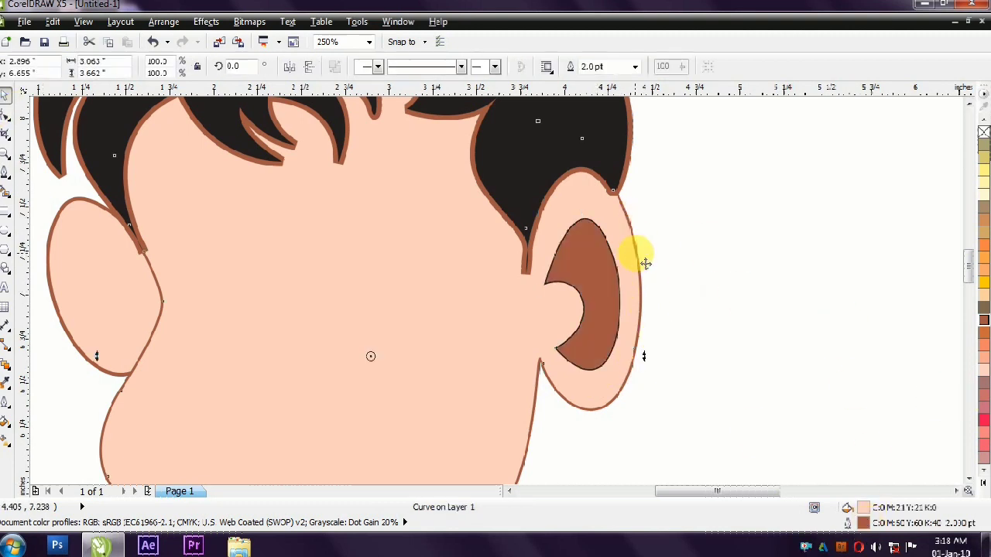
click(614, 319)
click(980, 318)
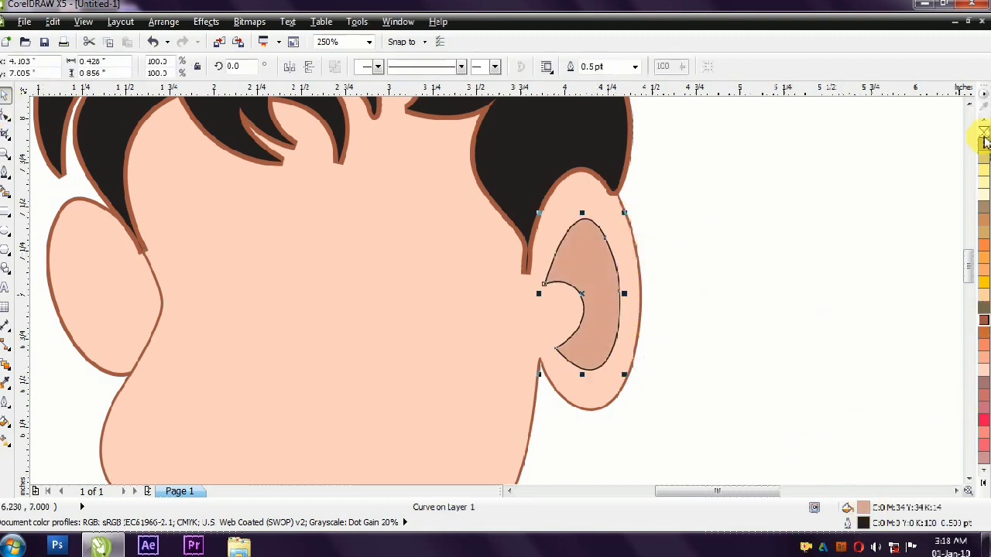
click(801, 276)
- Place a mirrored copy of the inner-ear shading on the far ear, scaled to about 69% and set behind the face
scroll(782, 267, down, 2)
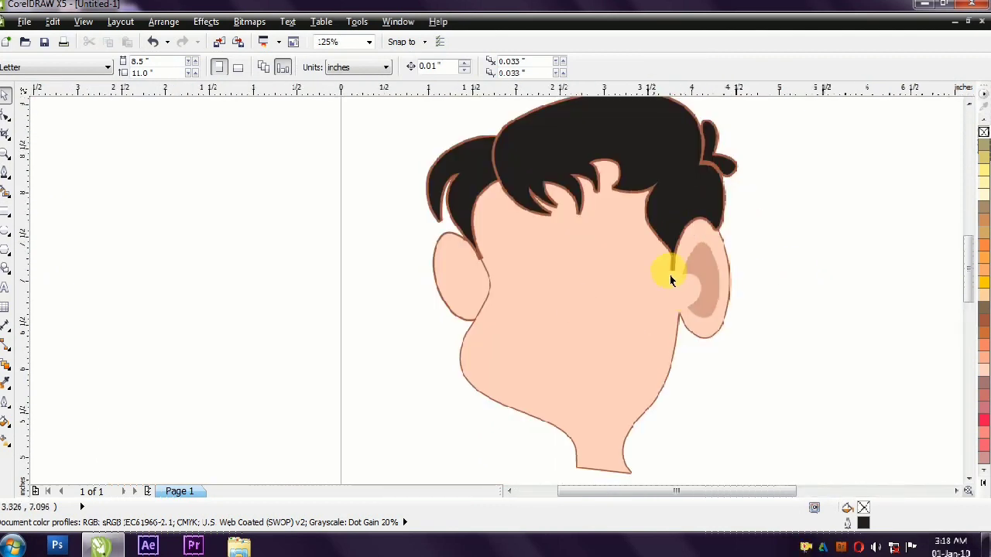
drag(666, 275, 474, 281)
click(286, 67)
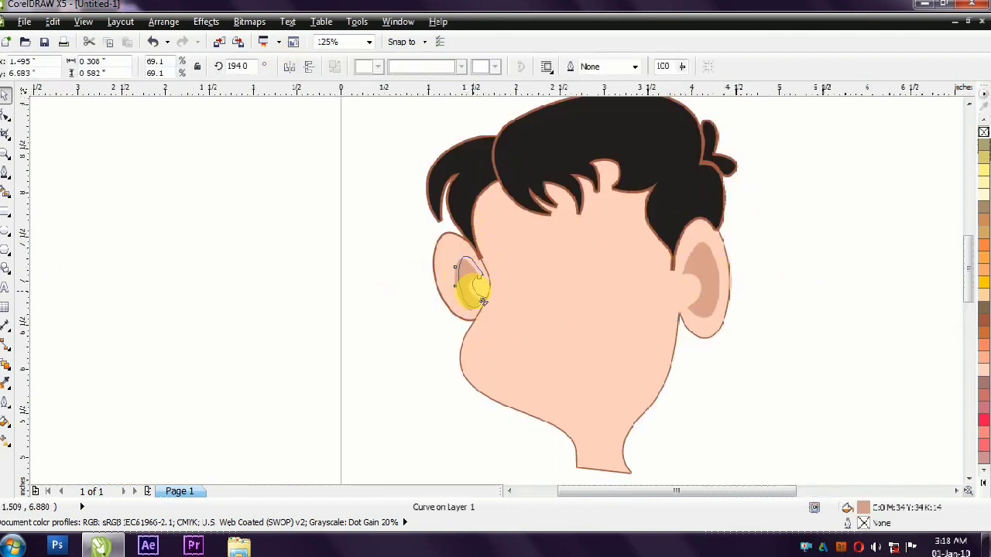
click(873, 331)
click(460, 281)
shift+click(455, 291)
click(819, 326)
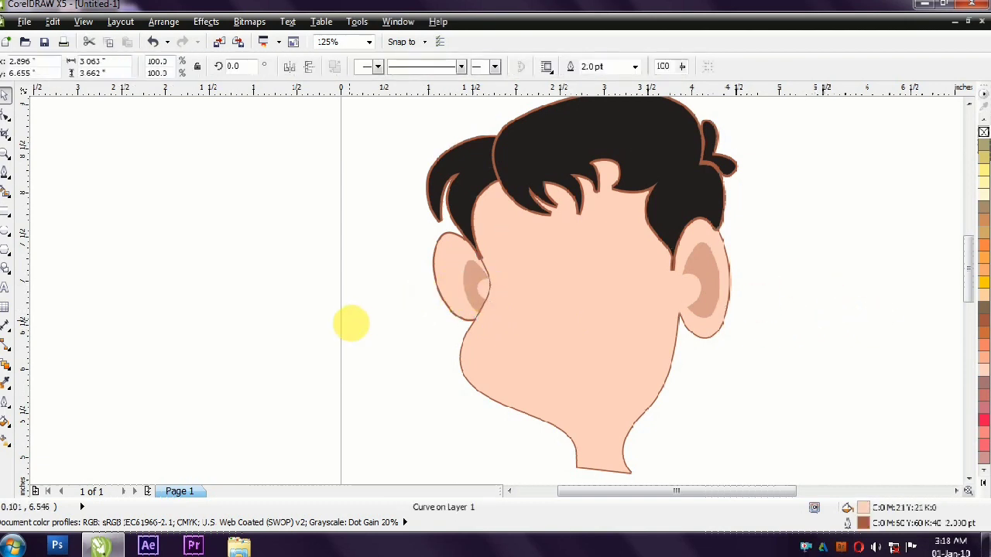
- Save the drawing on drive D as "character making" in CDR format
key(ctrl+a)
key(ctrl+s)
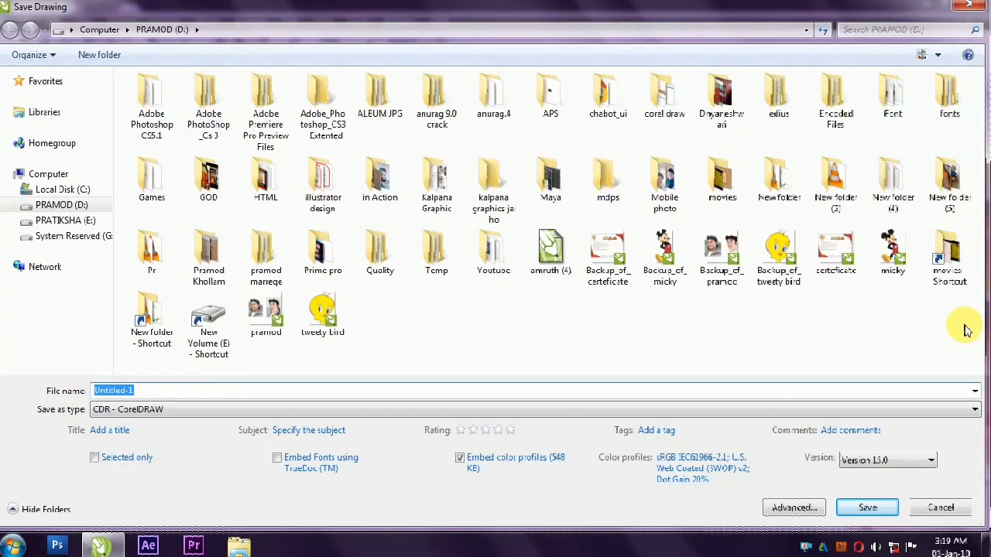
text(character making)
key(Return)
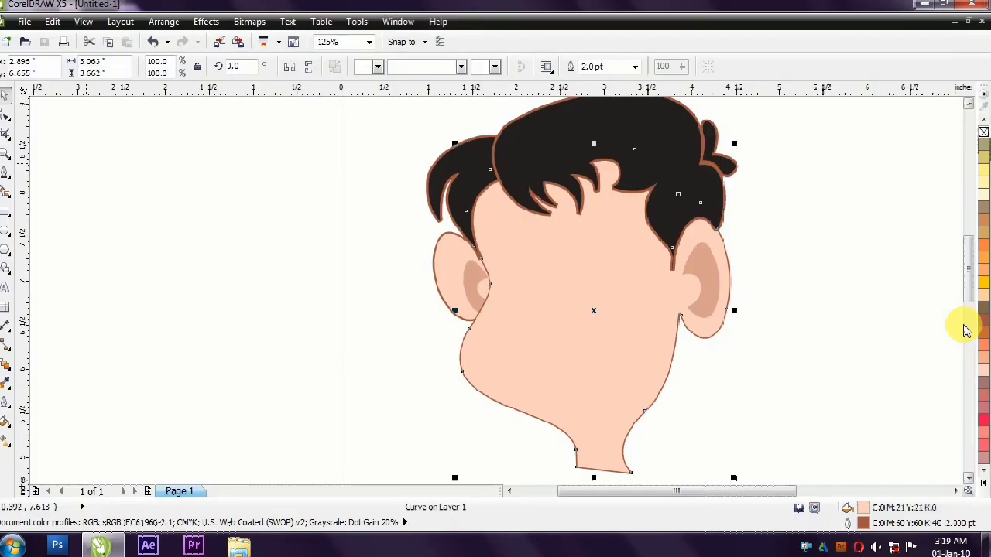
- Draw a closed, arched near eyebrow with a forked inner end, about 1.08 by 0.35 inches, using the Pen tool
click(800, 348)
click(766, 290)
key(F5)
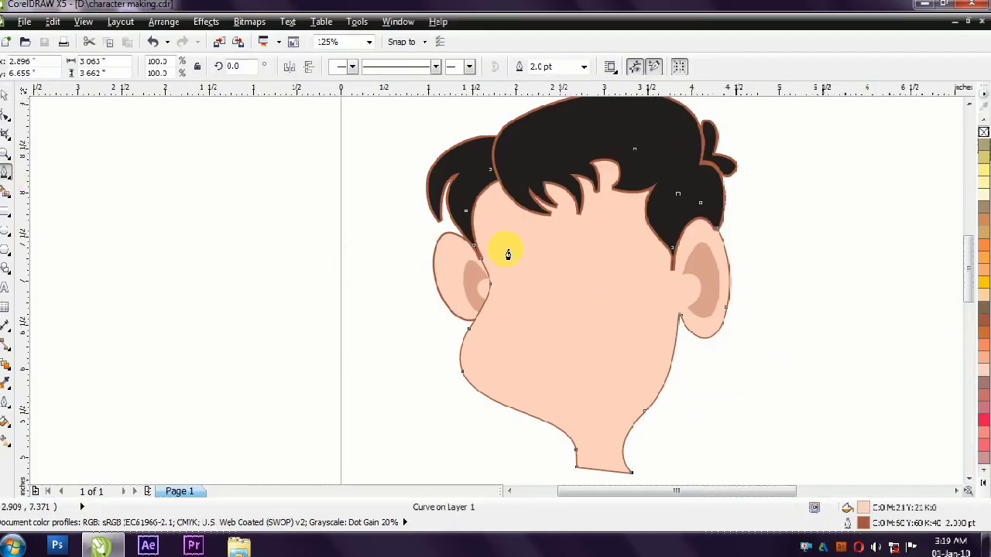
click(576, 263)
drag(562, 248, 562, 259)
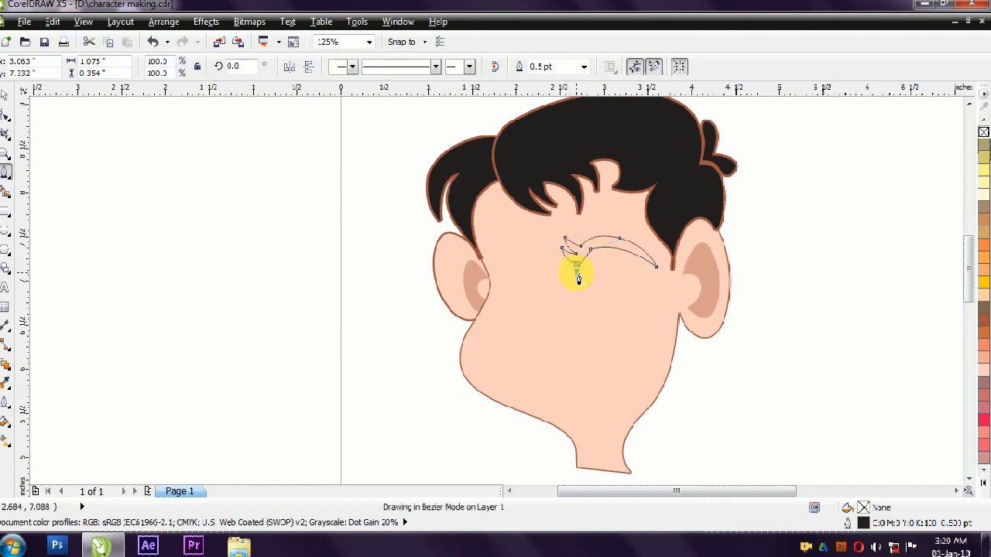
- Fill the near eyebrow with the same brown as the head's outlines and remove its own outline
click(5, 93)
click(699, 259)
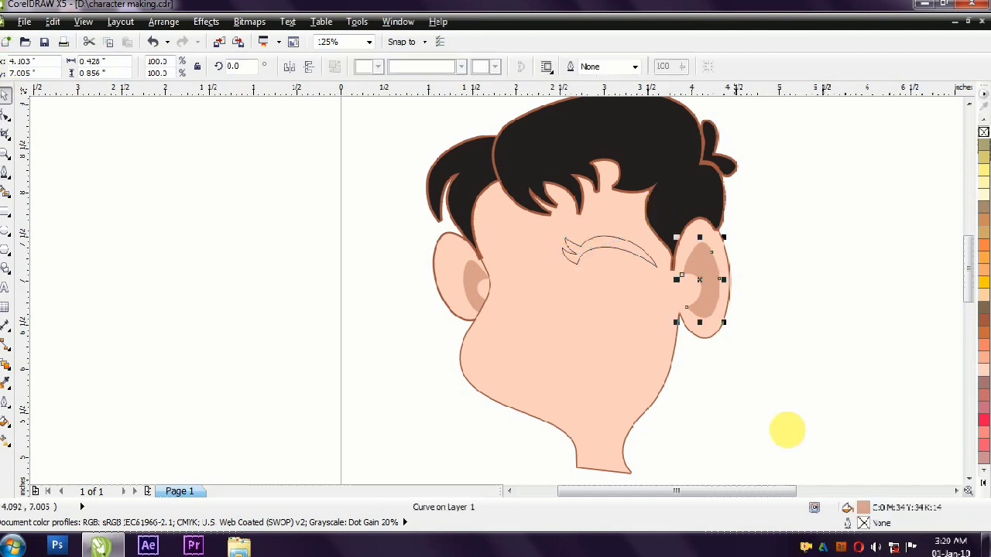
click(614, 261)
click(982, 321)
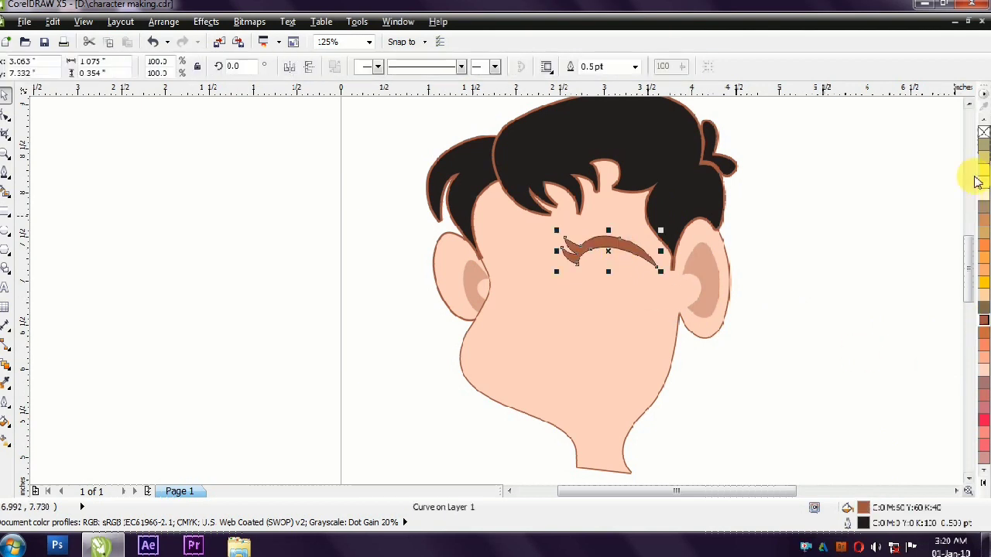
key(Escape)
- Reshape the near eyebrow's forked inner end into two curved tips by moving its nodes and handles
scroll(623, 257, up, 2)
double_click(483, 254)
drag(619, 228, 633, 224)
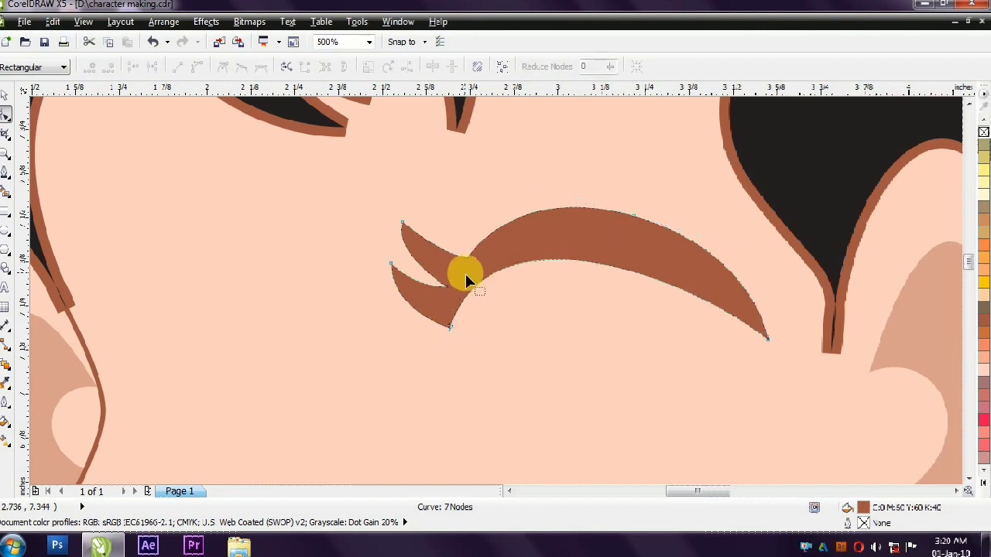
drag(467, 268, 405, 327)
drag(390, 264, 399, 279)
drag(382, 346, 385, 348)
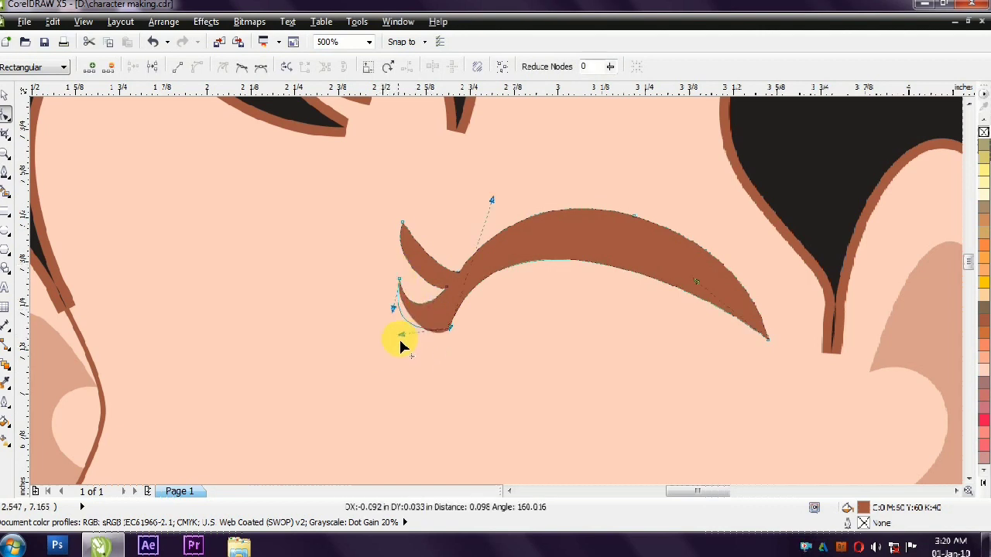
drag(422, 279, 369, 313)
scroll(398, 276, up, 2)
drag(480, 374, 444, 354)
key(space)
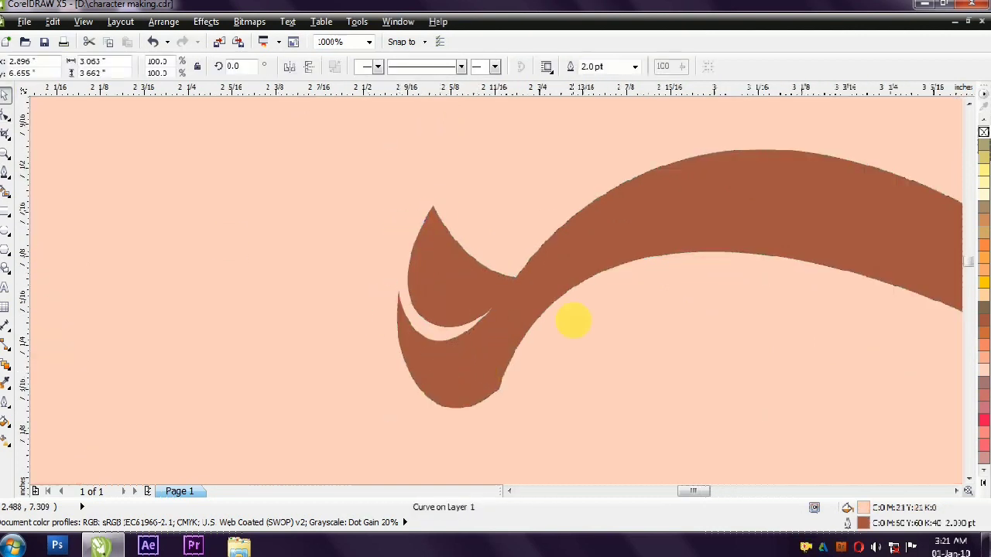
- Smooth the lower tip of the near eyebrow's fork by removing its extra node
scroll(571, 320, down, 2)
scroll(567, 369, down, 2)
scroll(574, 332, up, 2)
click(542, 298)
key(space)
scroll(471, 341, up, 2)
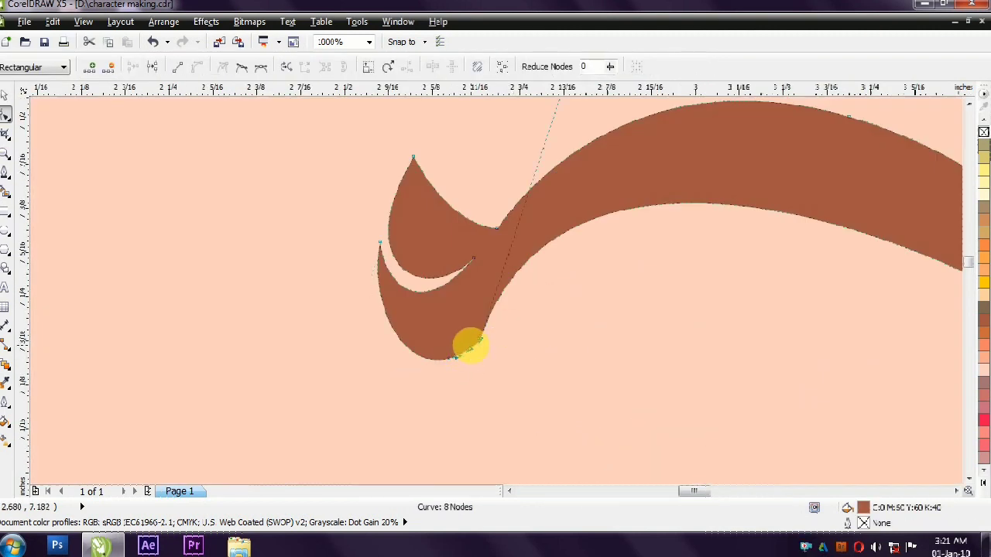
scroll(526, 298, down, 2)
key(space)
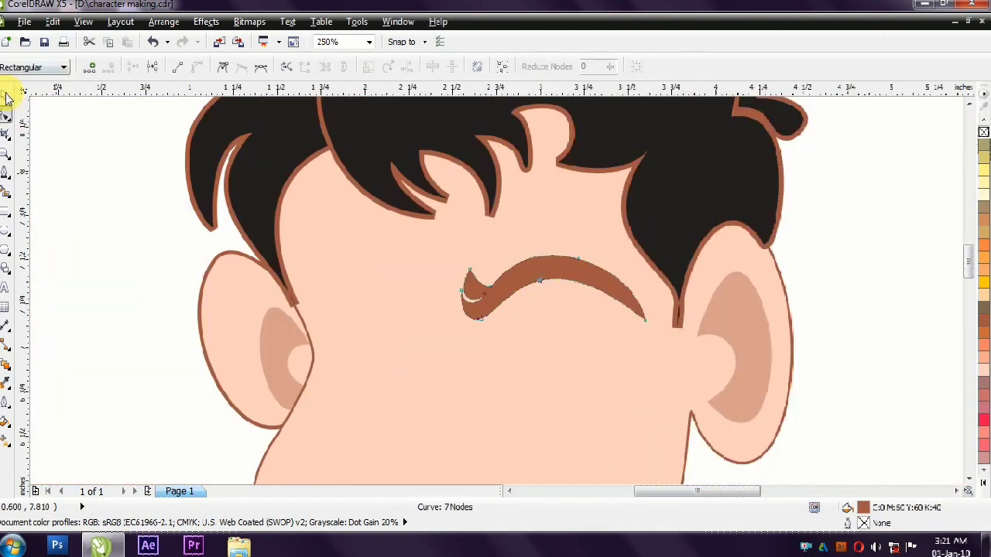
- Refine the near eyebrow's arch by adjusting its nodes and curve handles
key(Escape)
click(522, 284)
key(space)
scroll(650, 302, up, 1)
double_click(670, 275)
drag(703, 230, 642, 222)
drag(491, 210, 498, 221)
scroll(527, 237, down, 1)
key(space)
click(111, 159)
- Draw a closed far eyebrow about 0.56 by 0.26 inches above the far side of the face with the Pen tool
scroll(365, 247, down, 1)
scroll(346, 286, up, 1)
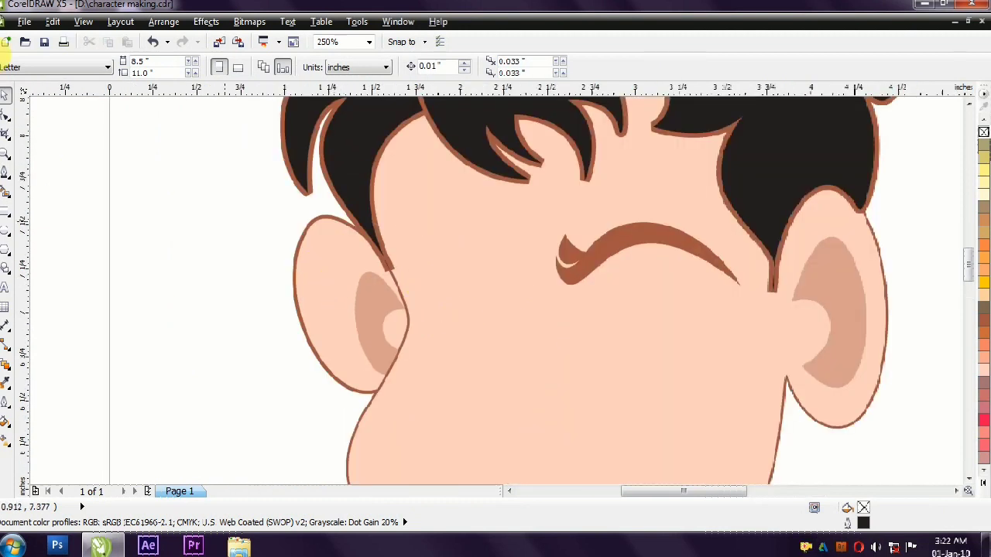
click(13, 176)
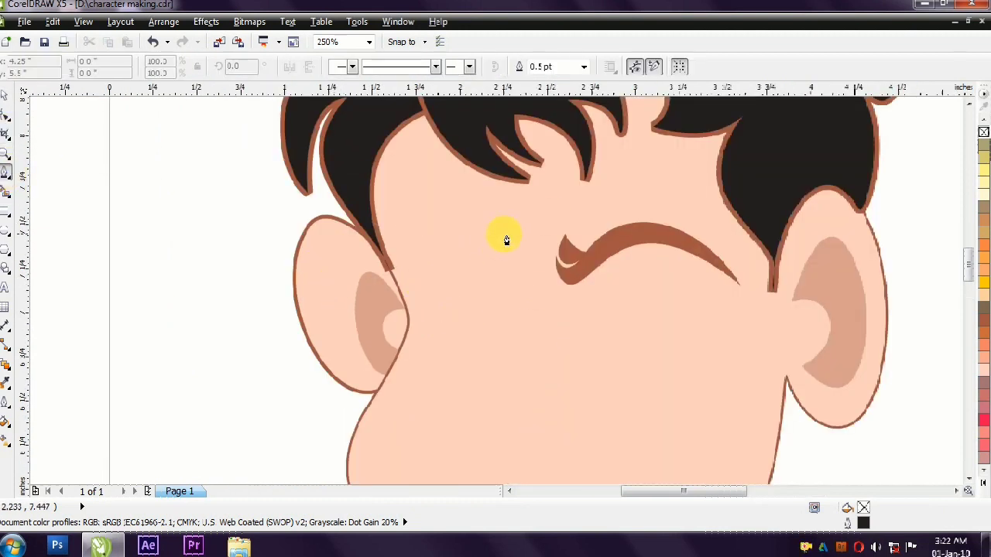
click(501, 267)
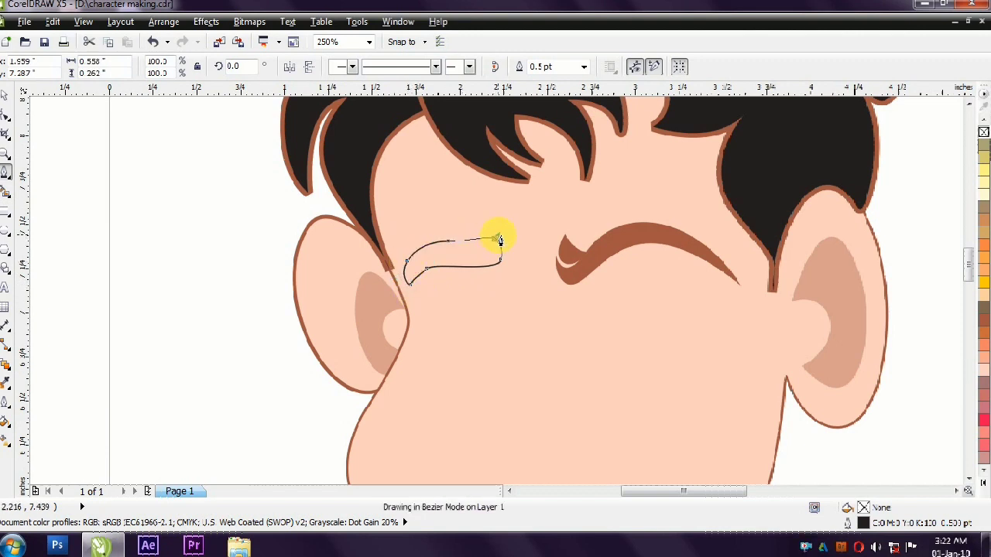
- Fill the far eyebrow with the near eyebrow's brown and remove its outline
key(space)
click(657, 251)
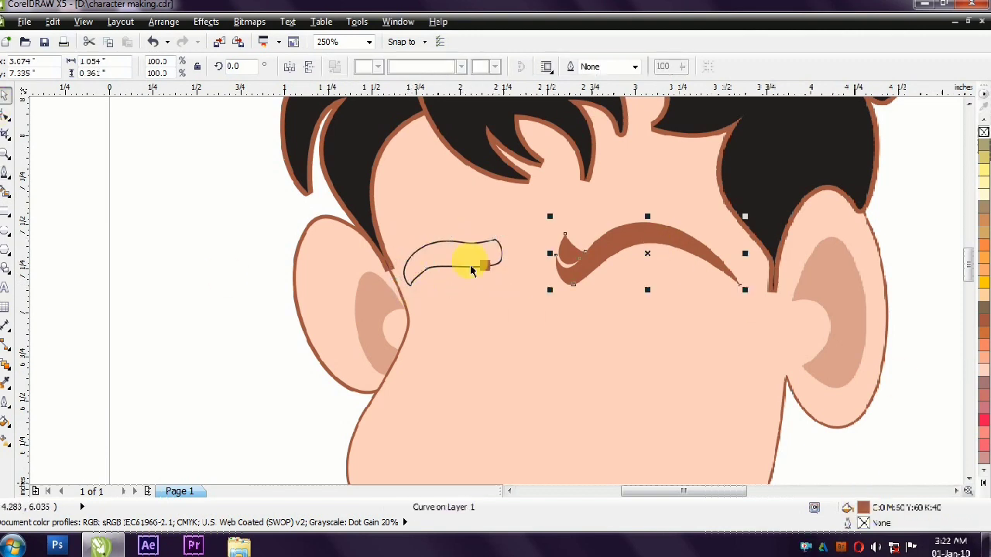
click(472, 263)
right_click(983, 138)
scroll(631, 320, down, 1)
scroll(630, 321, up, 3)
scroll(420, 287, down, 1)
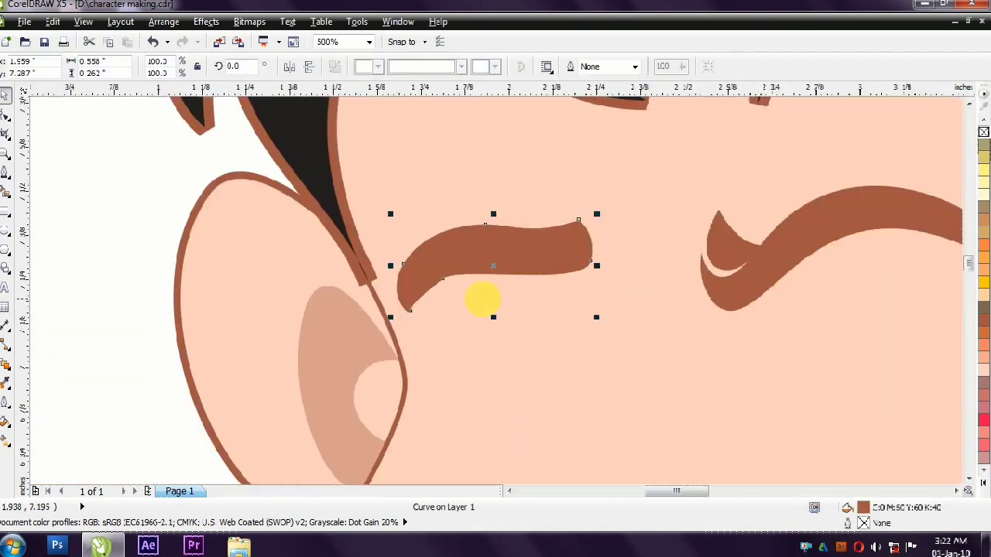
- Rotate the far eyebrow slightly, by about 0.4 degrees
scroll(482, 294, up, 1)
key(F10)
scroll(375, 279, down, 2)
key(space)
click(199, 214)
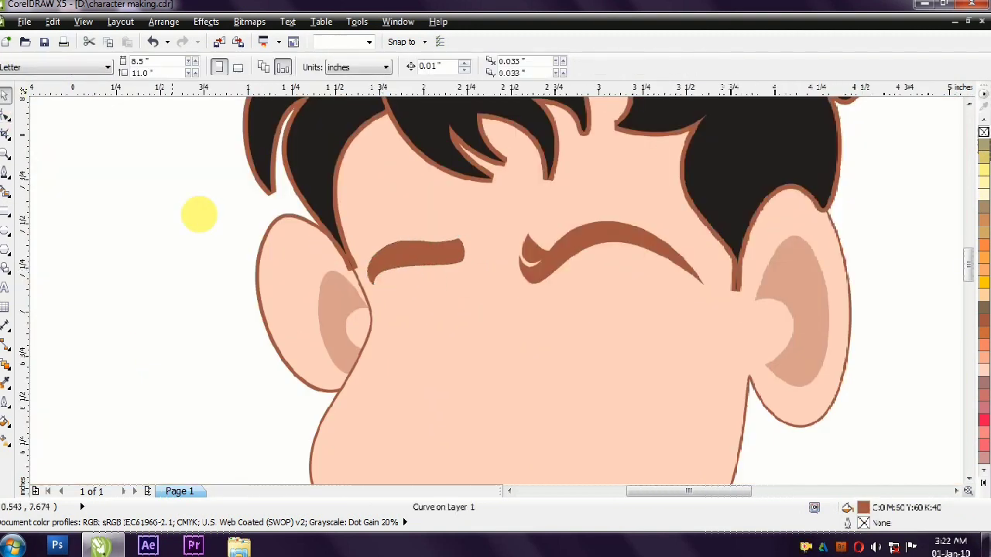
click(442, 261)
click(453, 265)
drag(469, 288, 471, 291)
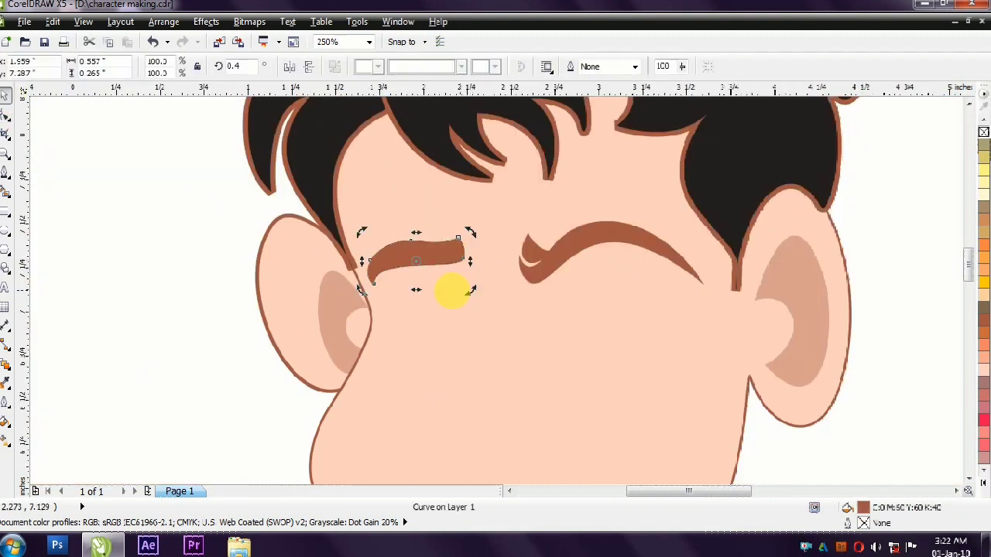
click(920, 206)
- Group all the shapes of the head and center the group on the page
scroll(655, 261, down, 5)
key(ctrl+a)
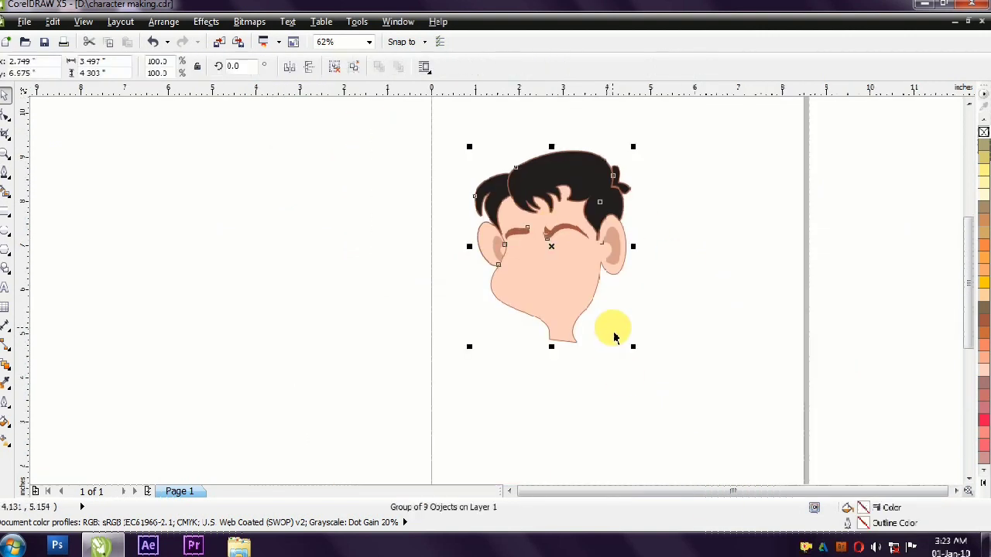
scroll(620, 317, up, 3)
key(F4)
click(655, 314)
click(601, 275)
scroll(601, 275, down, 2)
scroll(552, 186, up, 4)
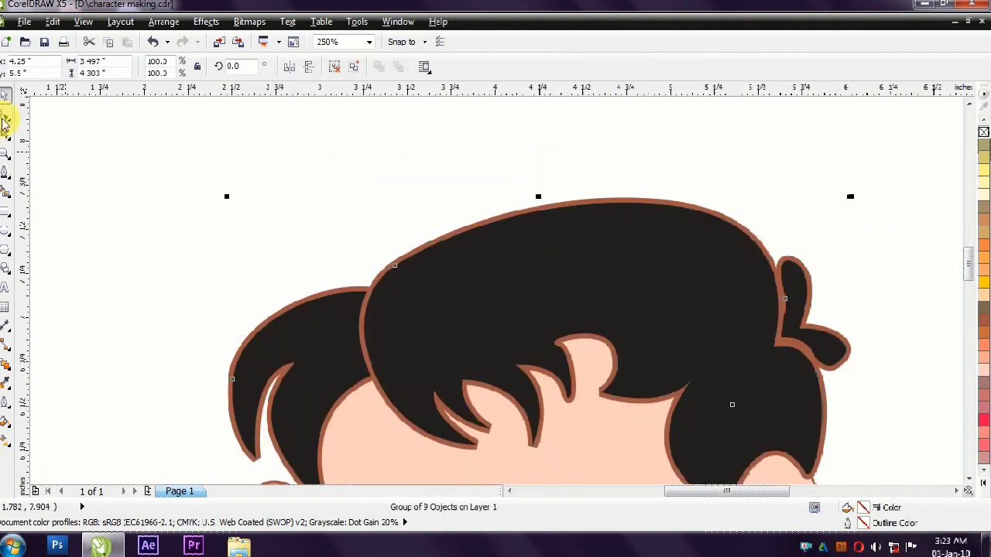
- Remove surplus nodes from the top outline of the main hair shape
click(5, 115)
click(567, 214)
drag(576, 206, 575, 194)
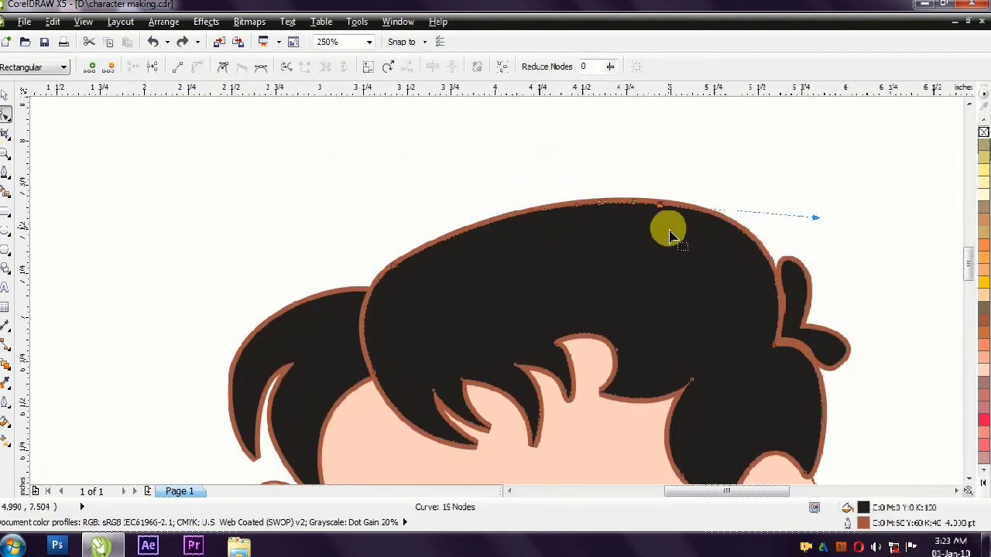
double_click(571, 220)
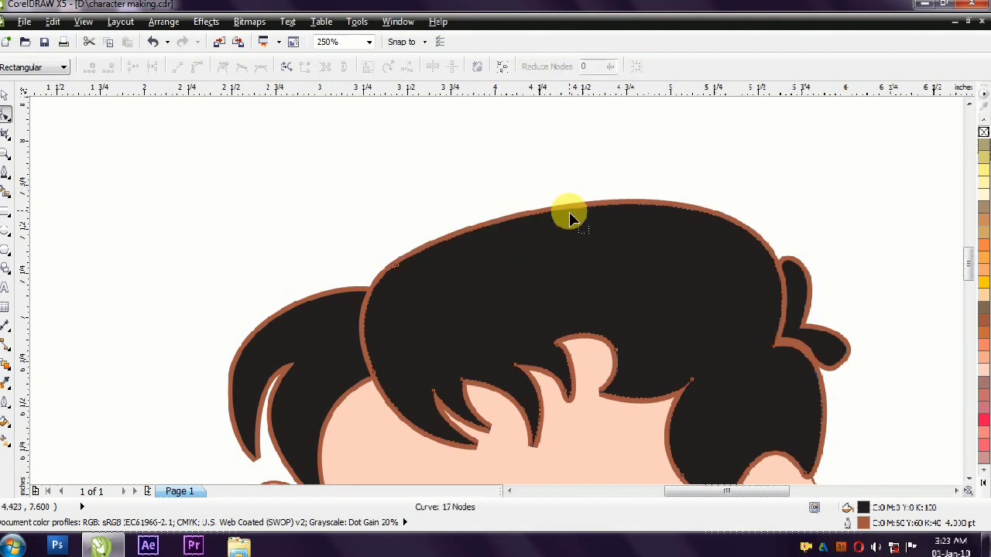
click(5, 95)
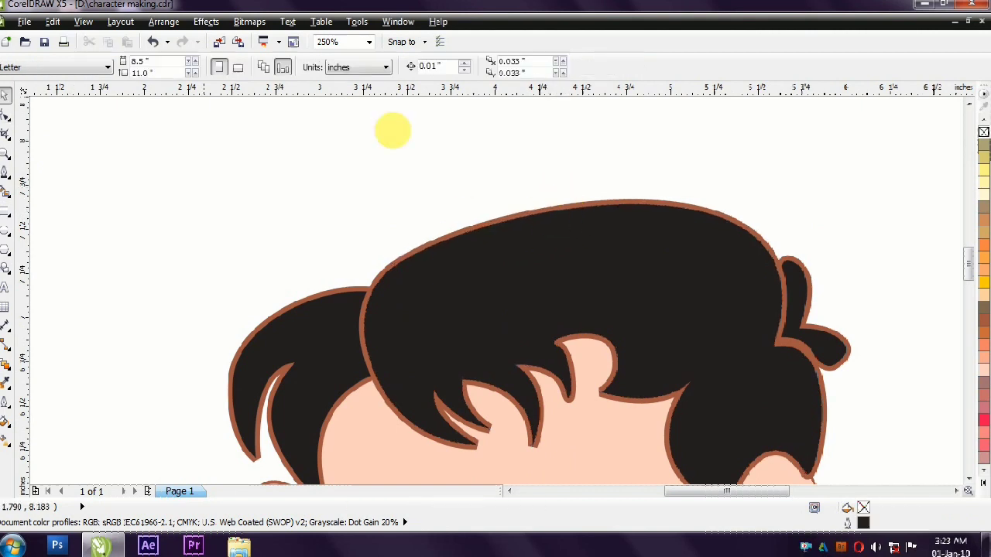
- Curve the top outline of the main hair shape upward into a fuller, rounder crown
click(334, 67)
key(F10)
click(514, 221)
double_click(557, 212)
drag(557, 212, 546, 194)
key(space)
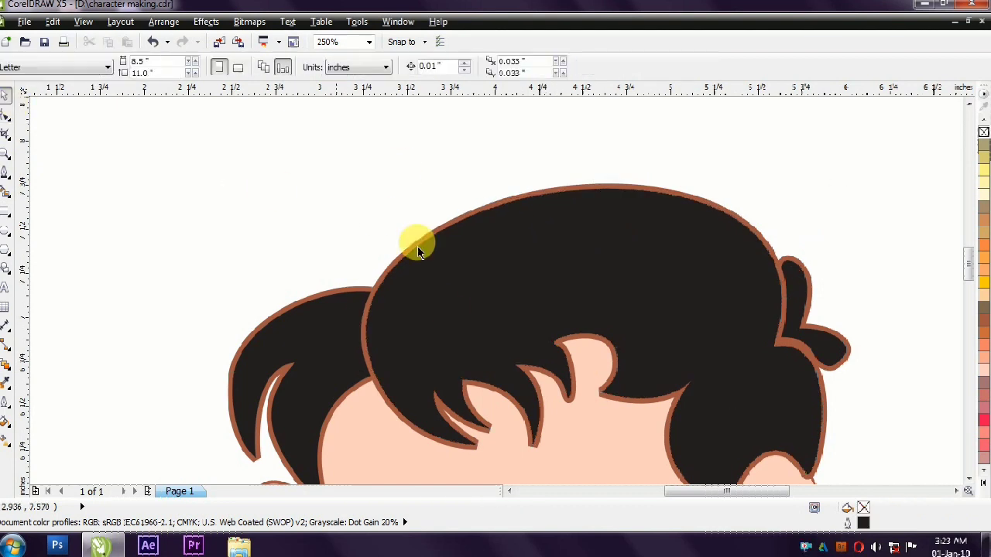
- Fill the main hair, the far side lock and the back tuft with orange-brown C0 M60 Y80 K20
scroll(422, 202, down, 2)
scroll(521, 312, up, 1)
click(561, 234)
click(984, 333)
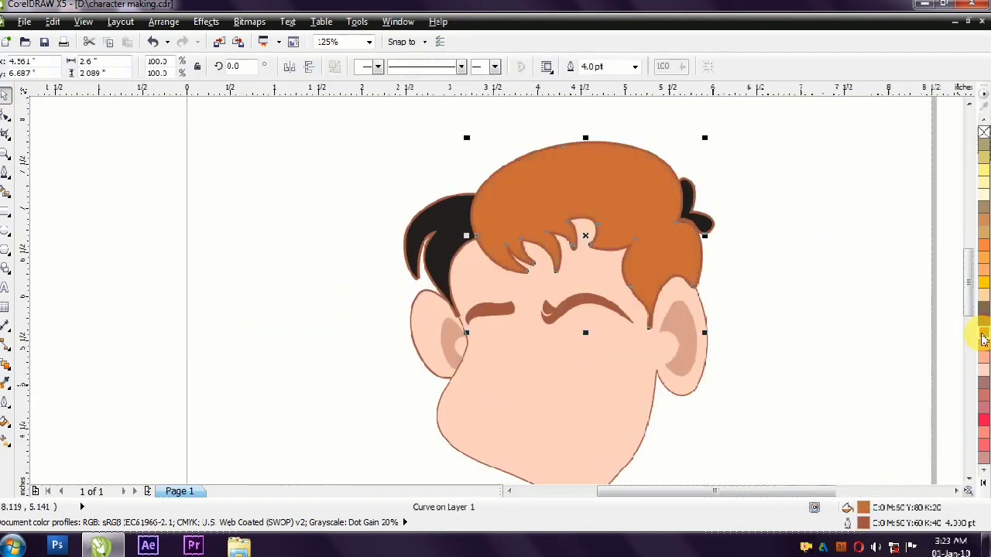
click(446, 227)
key(ctrl+r)
click(697, 205)
key(ctrl+r)
key(Escape)
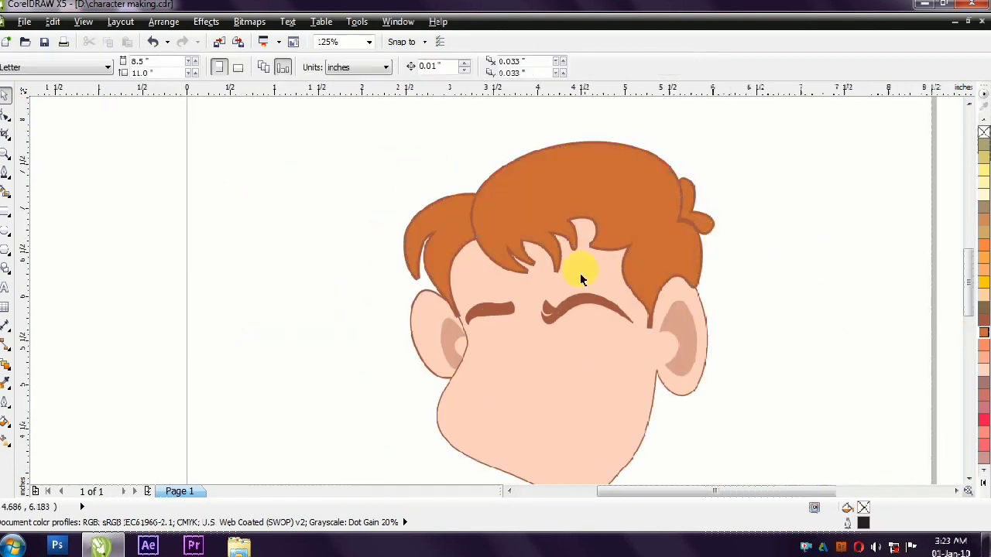
- Shift the near eyebrow slightly upward on the forehead
scroll(582, 270, up, 2)
click(618, 221)
click(586, 196)
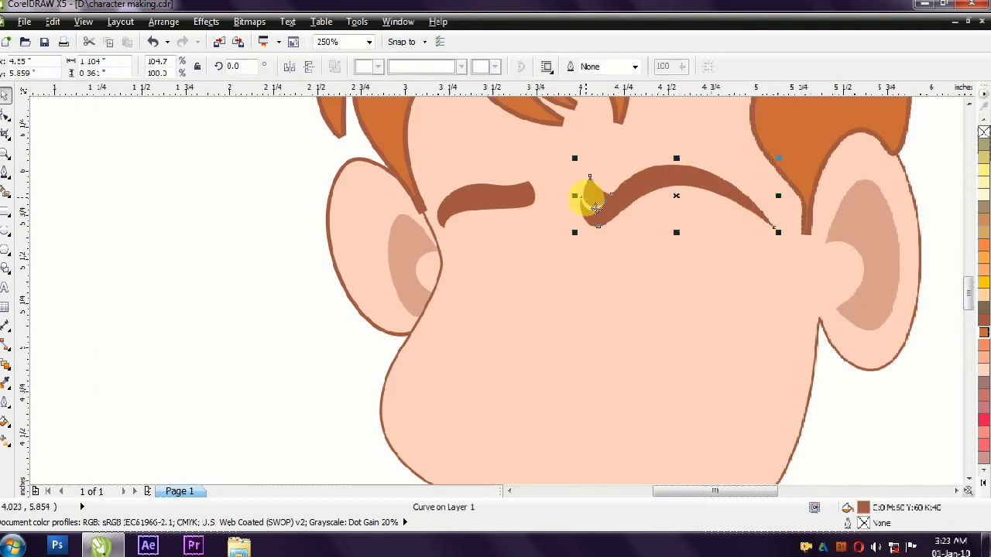
click(633, 206)
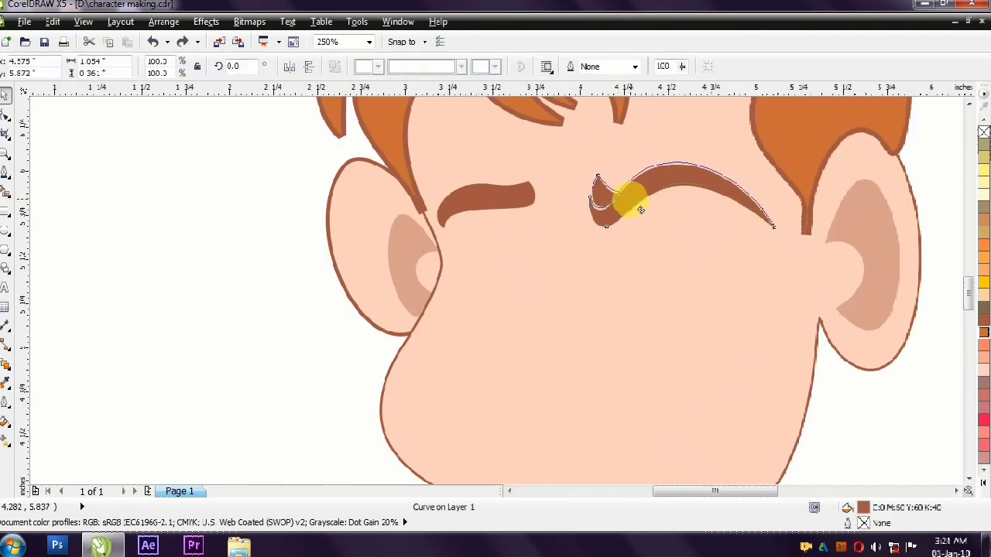
key(Escape)
- Draw an upright ellipse about 0.41 by 0.66 inches beneath the far eyebrow and fill it white
scroll(392, 255, down, 2)
scroll(392, 255, up, 2)
key(F7)
drag(307, 170, 384, 295)
click(983, 480)
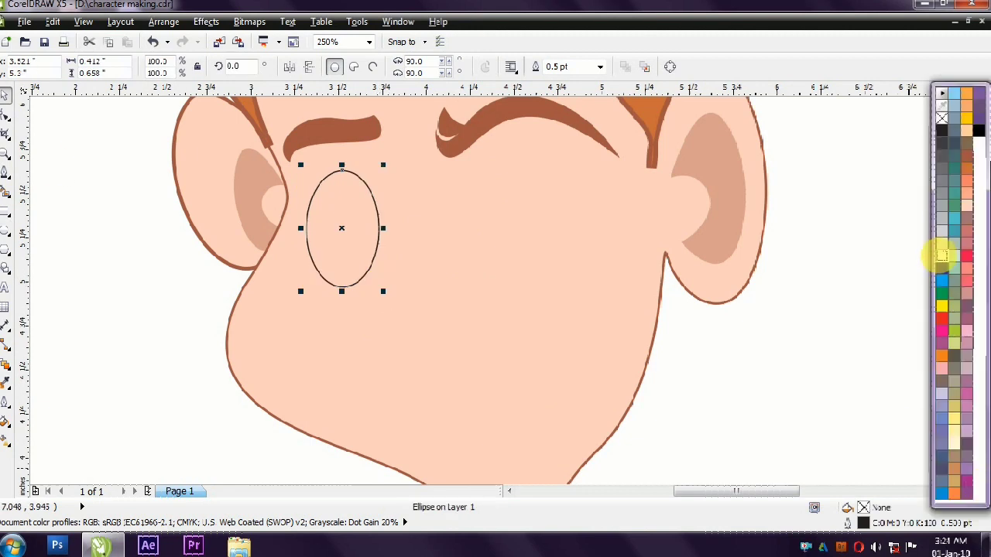
drag(940, 255, 343, 230)
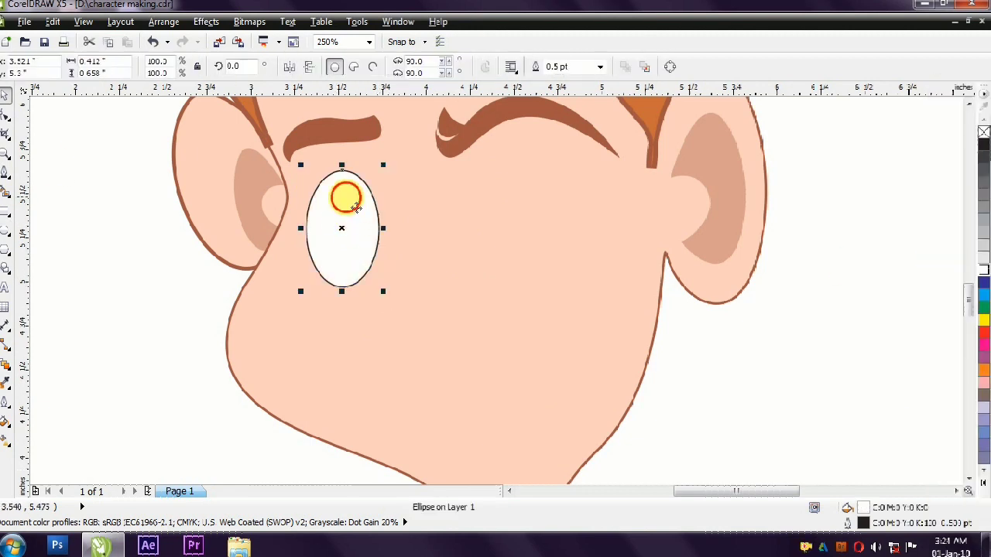
- Add an eyebrow-brown upper lid behind the white ellipse and copy the eye below the near eyebrow
click(354, 128)
click(349, 221)
drag(349, 222, 538, 231)
scroll(431, 336, down, 2)
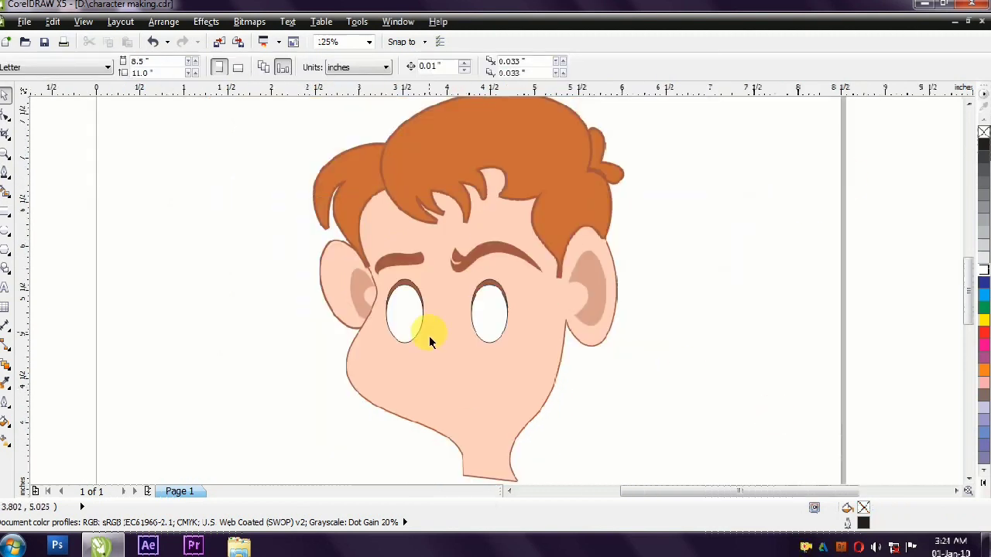
- Widen both eyes to about 0.55 inches each, keeping their height
scroll(785, 432, up, 2)
scroll(451, 192, down, 2)
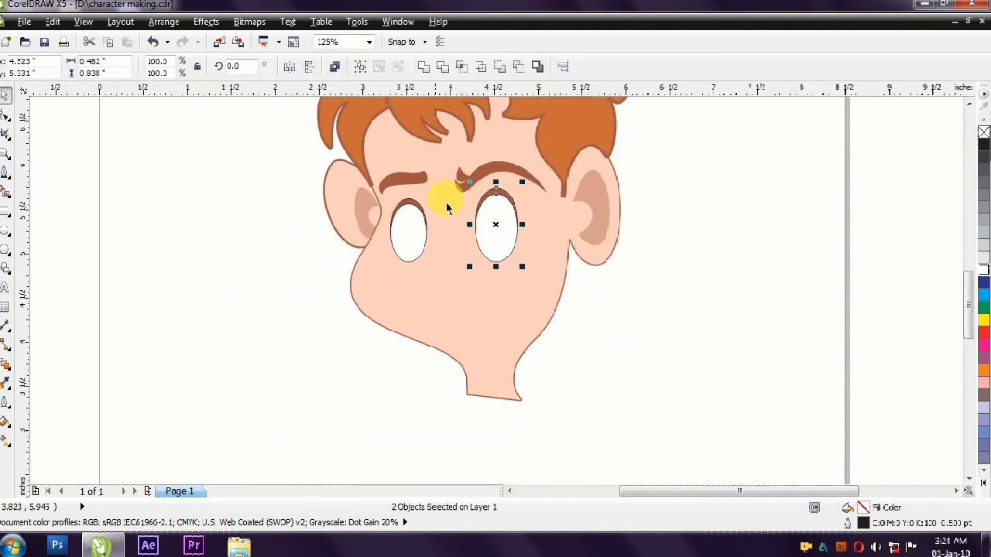
drag(517, 231, 524, 231)
drag(447, 271, 446, 264)
key(Escape)
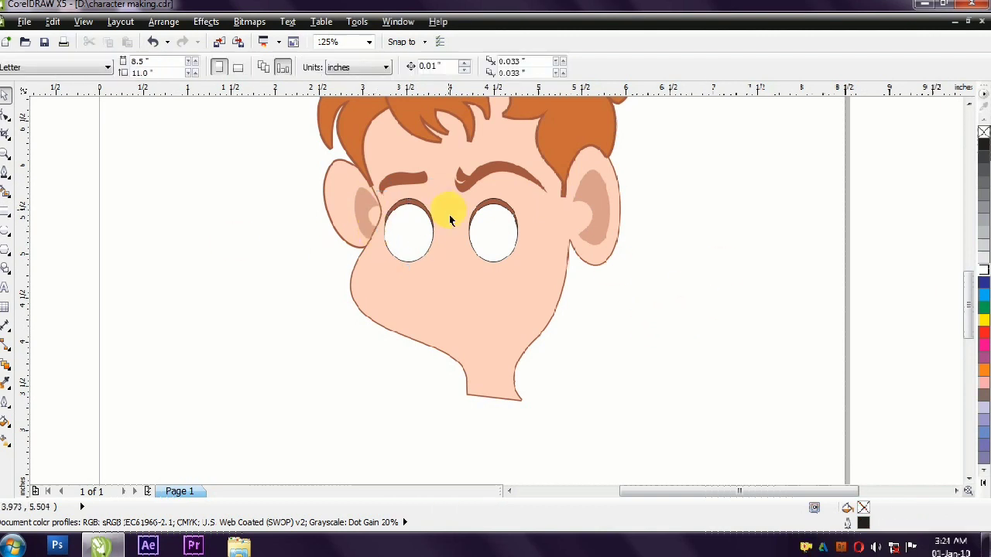
- Add a smaller ellipse about 0.45 by 0.53 inches inside the far eye as the iris
scroll(446, 217, up, 2)
click(387, 240)
drag(315, 193, 333, 215)
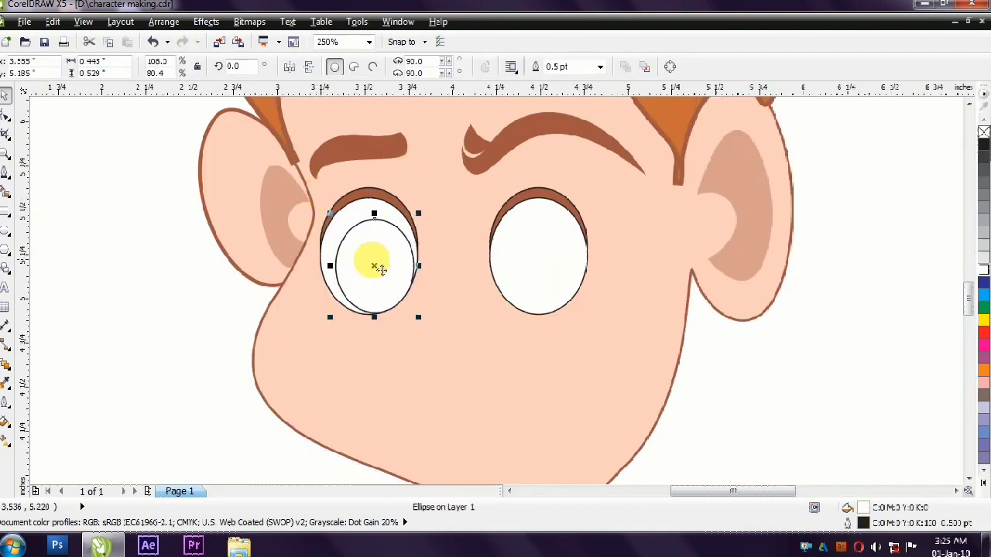
click(748, 375)
- Give the iris a radial fountain fill from green at the edge to yellow at the centre, shifting the centre slightly downward
click(374, 265)
click(7, 438)
click(70, 67)
click(48, 109)
click(180, 67)
click(198, 102)
click(149, 67)
click(171, 93)
click(181, 66)
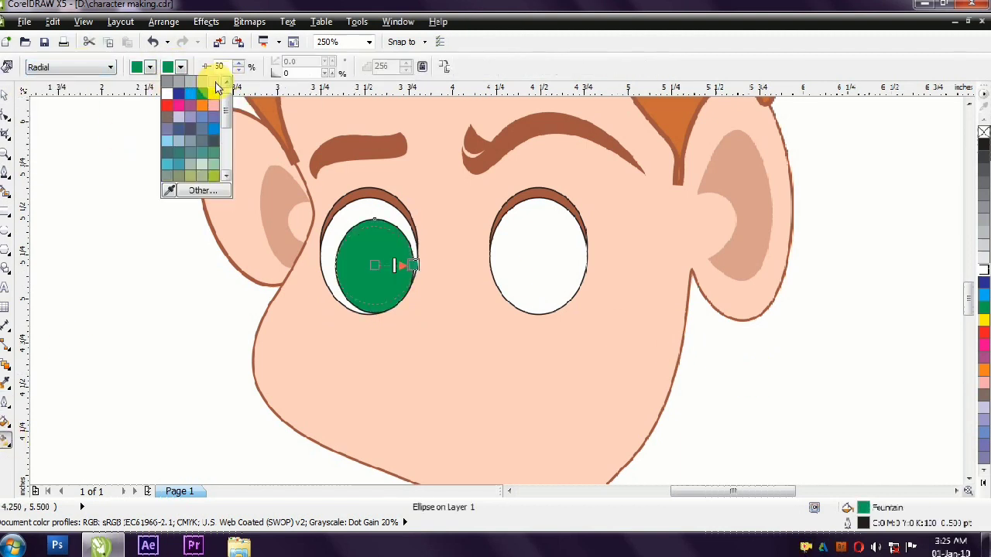
click(216, 84)
drag(375, 265, 381, 275)
- Make a reduced copy of the iris about 0.27 by 0.29 inches as the pupil, filled black without an outline
key(space)
drag(417, 316, 386, 280)
click(737, 388)
click(533, 266)
- Remove the outlines from the far eye's white and brown lid
click(379, 288)
shift+click(350, 208)
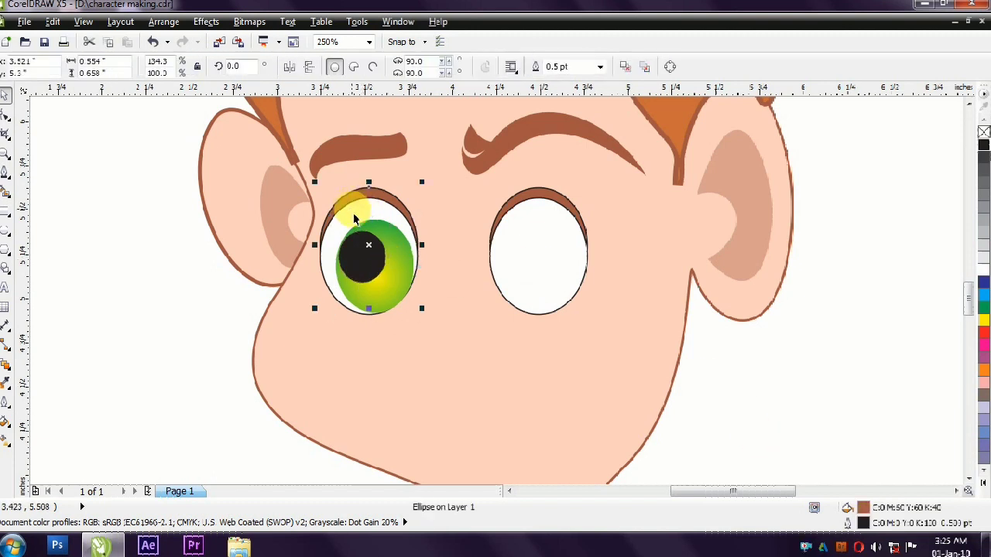
key(F5)
key(space)
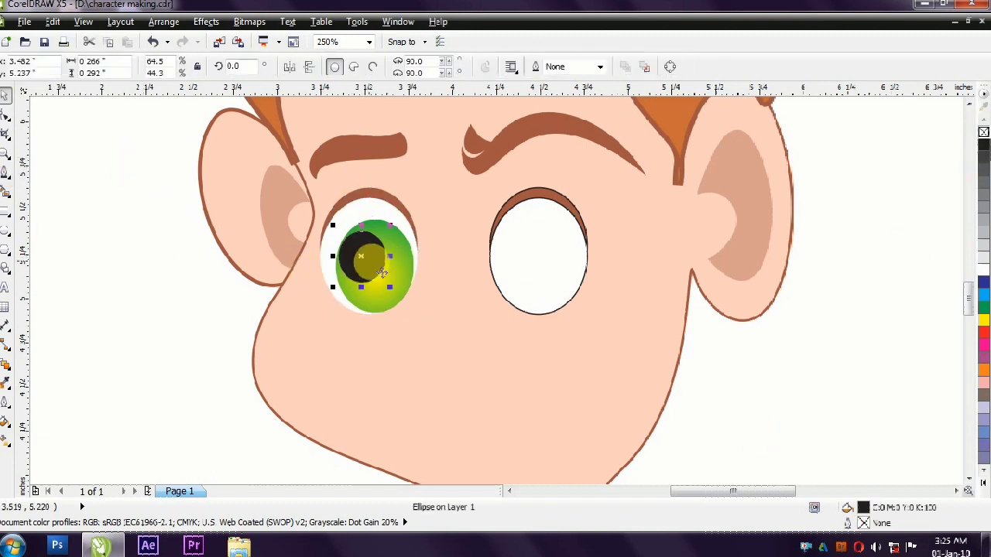
click(132, 243)
- Place a small white highlight in the upper part of the pupil using a reduced copy
scroll(371, 178, up, 1)
click(350, 327)
mouse_move(405, 280)
mouse_down()
mouse_move(381, 316)
mouse_move(353, 315)
mouse_move(361, 322)
mouse_move(340, 346)
mouse_move(345, 339)
mouse_up()
mouse_move(334, 339)
mouse_down()
mouse_move(369, 309)
mouse_move(343, 327)
mouse_up()
shift+click(333, 329)
scroll(333, 328, down, 2)
click(547, 372)
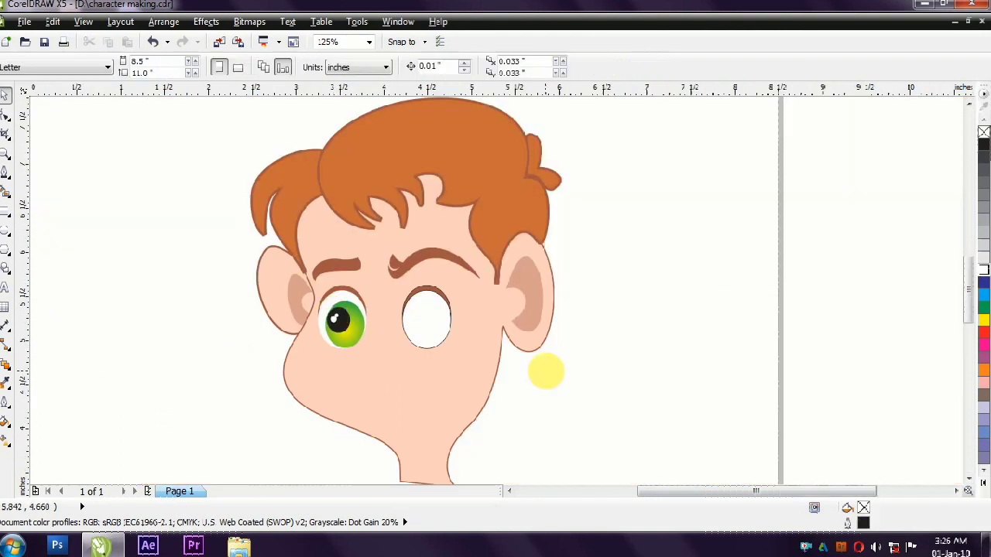
- Add a second, smaller white highlight beside the first one on the pupil
scroll(358, 325, up, 2)
click(332, 311)
drag(253, 297, 253, 297)
drag(239, 294, 256, 273)
scroll(221, 233, down, 1)
key(Escape)
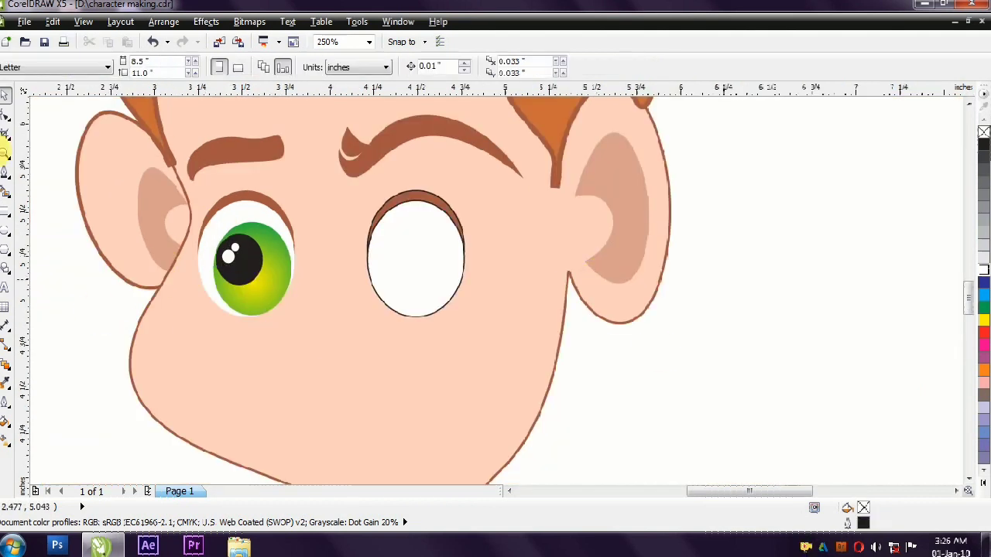
- Draw a closed crescent about 0.17 inches wide on the lower iris with the Pen tool, filled white without an outline
key(F5)
click(275, 272)
drag(245, 300, 270, 318)
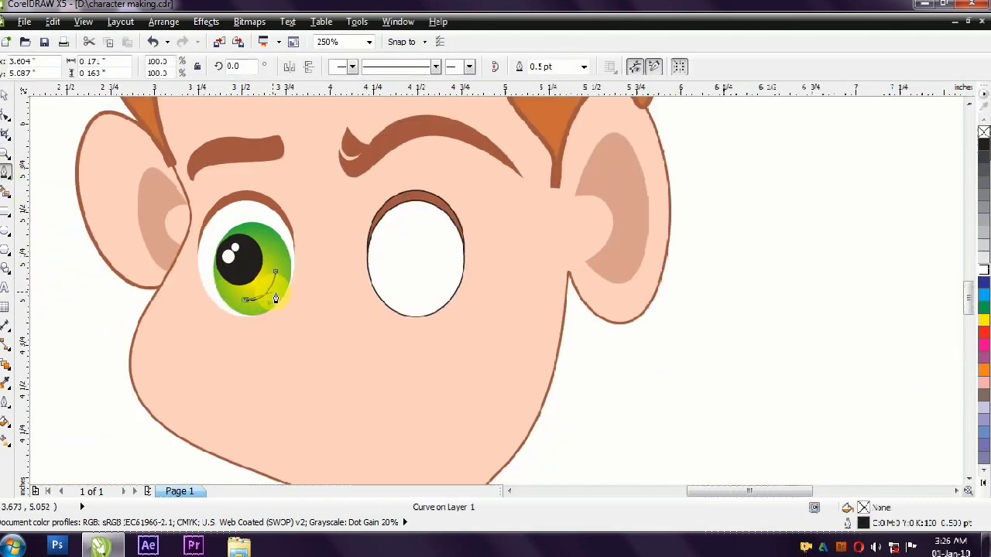
drag(275, 272, 280, 316)
click(984, 270)
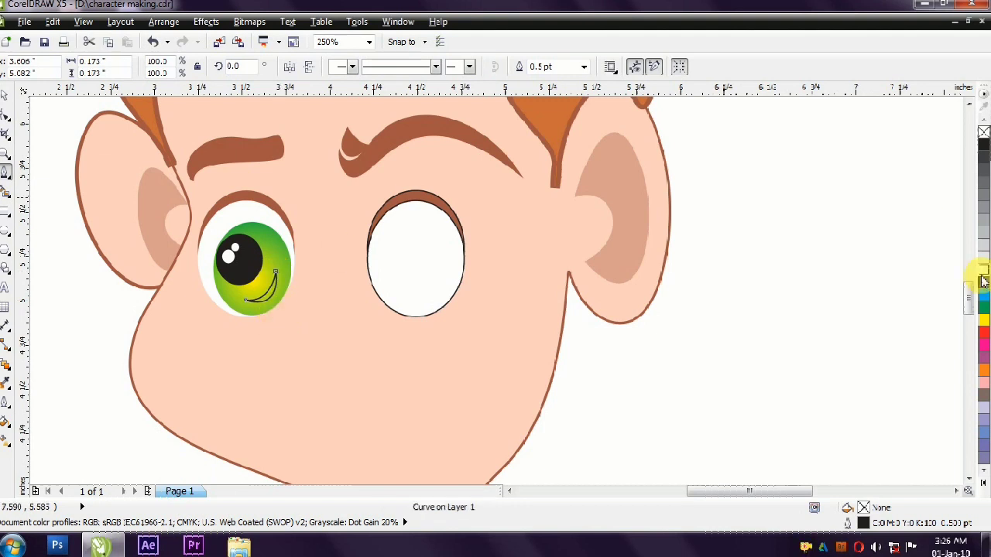
key(space)
key(Escape)
- Enlarge the crescent to about 0.26 inches and apply a uniform transparency of 50 to it
click(258, 261)
drag(259, 261, 298, 268)
click(6, 370)
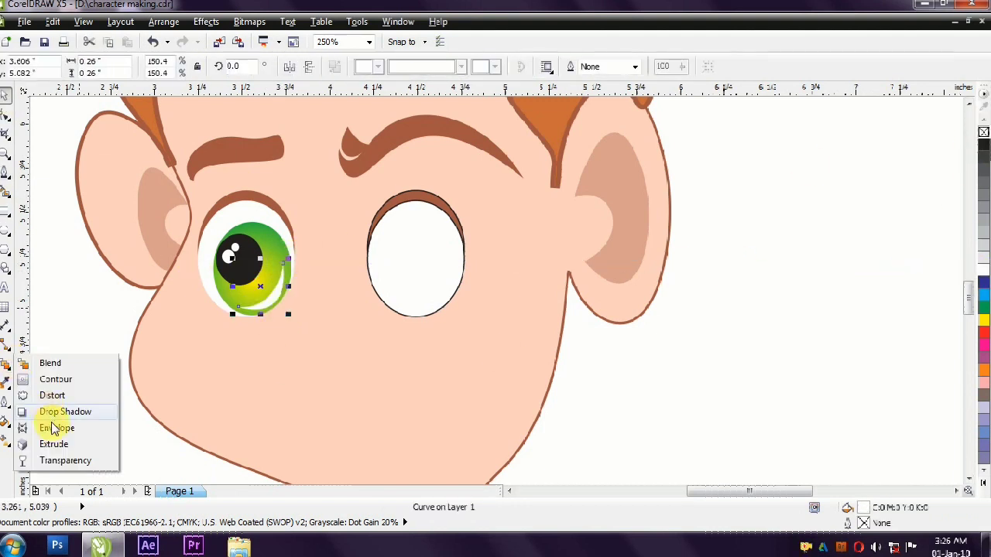
click(44, 460)
click(62, 67)
click(39, 87)
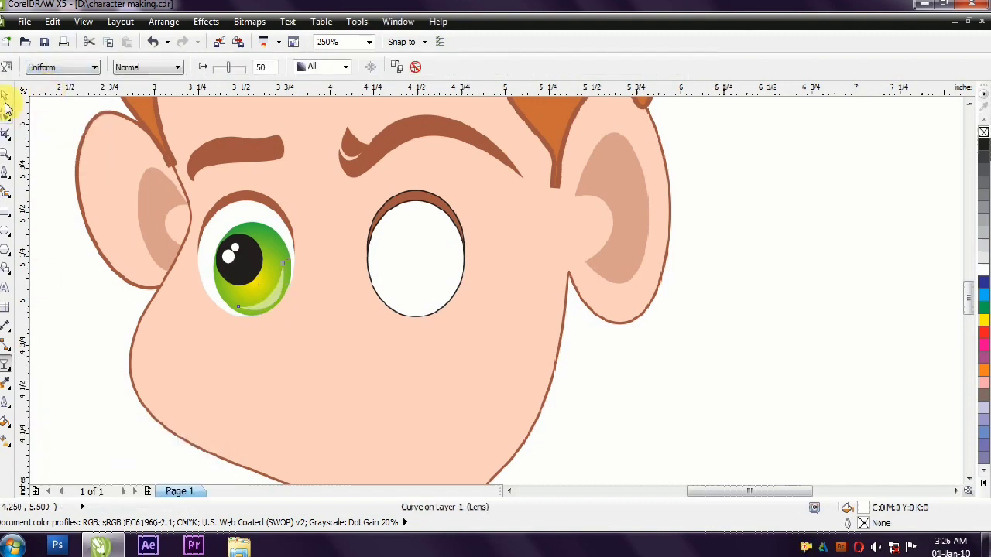
click(6, 94)
click(823, 390)
- Place a reduced copy of the transparent crescent, about 0.1 inches wide, along the pupil's lower edge
scroll(387, 294, down, 2)
scroll(303, 329, up, 2)
click(367, 345)
click(349, 232)
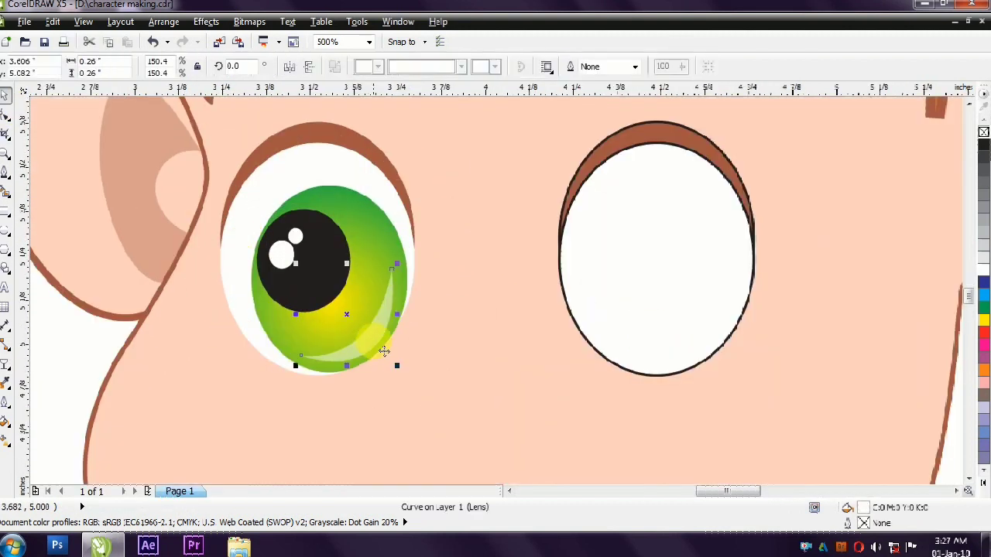
drag(347, 236, 327, 288)
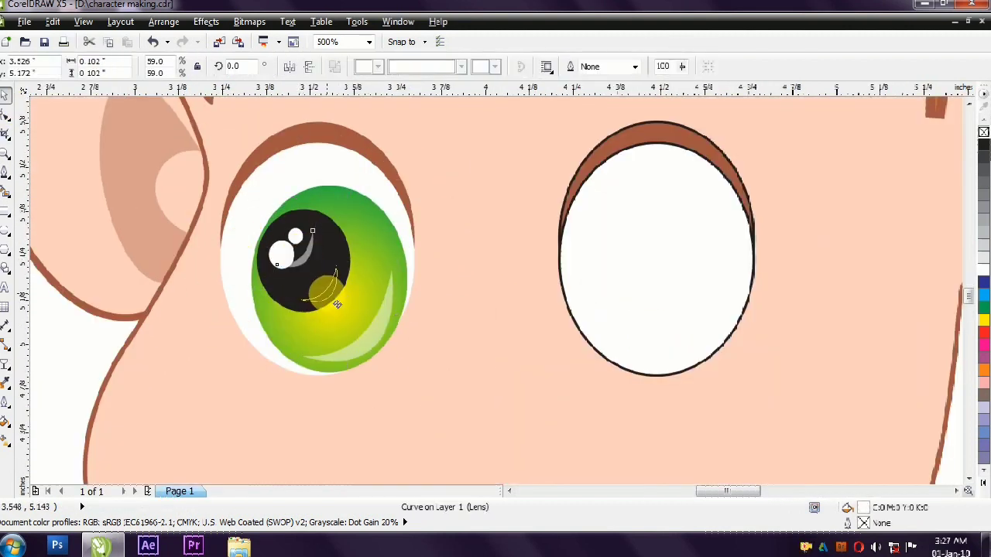
key(Escape)
scroll(637, 248, down, 1)
scroll(477, 276, up, 1)
click(476, 276)
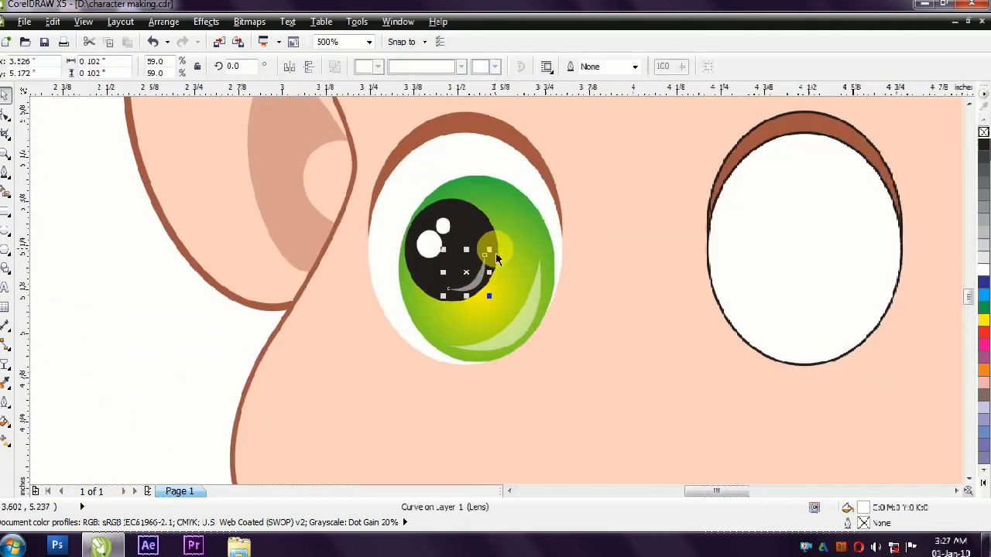
click(127, 337)
- Delete the blank eye and its lid below the near eyebrow
scroll(127, 337, down, 1)
click(278, 233)
click(457, 232)
shift+click(385, 186)
key(Delete)
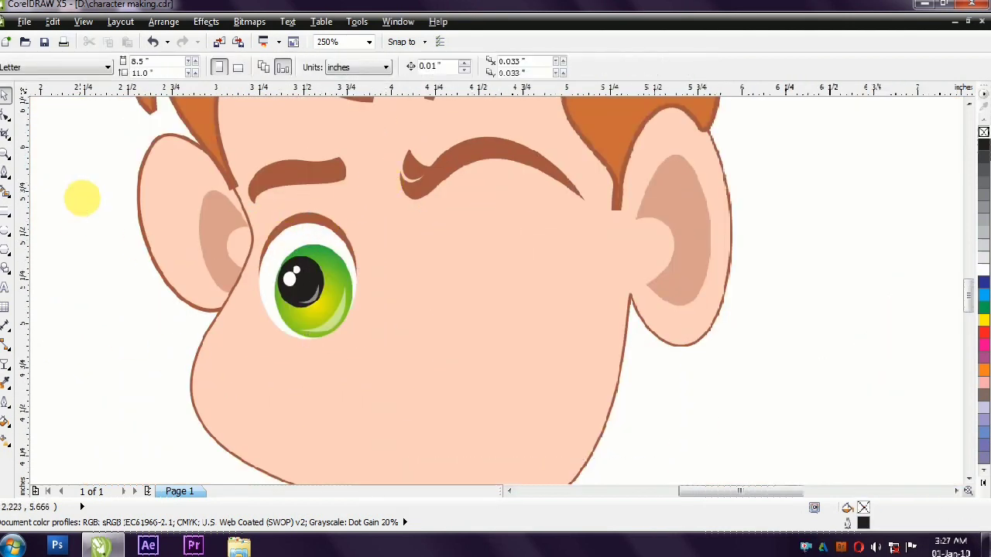
- Copy the complete far eye horizontally to the spot below the near eyebrow
drag(82, 198, 363, 349)
drag(316, 254, 497, 255)
key(Escape)
scroll(409, 173, down, 2)
scroll(432, 196, up, 2)
drag(642, 400, 416, 228)
click(638, 407)
scroll(604, 388, down, 2)
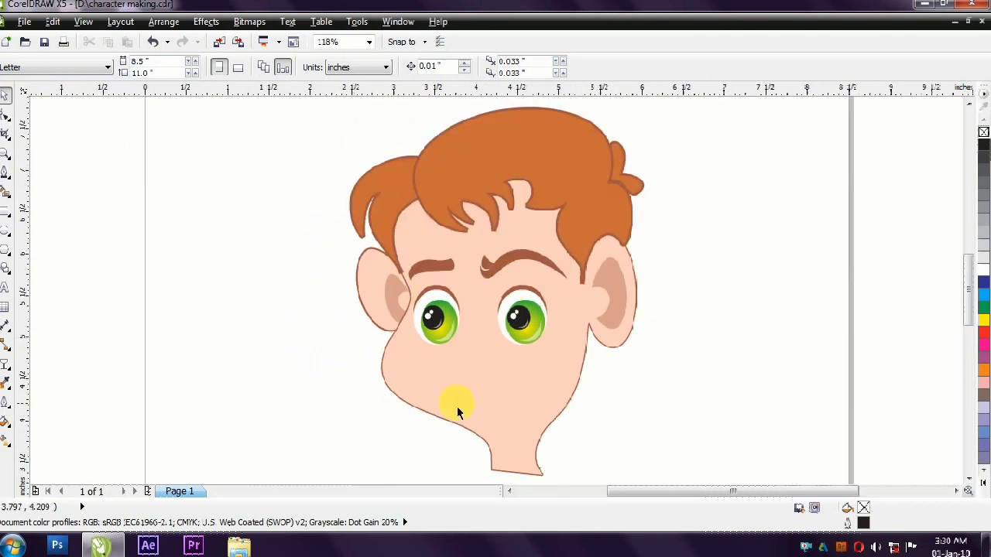
- Draw a closed nose line about 0.84 by 0.73 inches with the Pen tool, filled in the eyebrow's brown without an outline
click(6, 172)
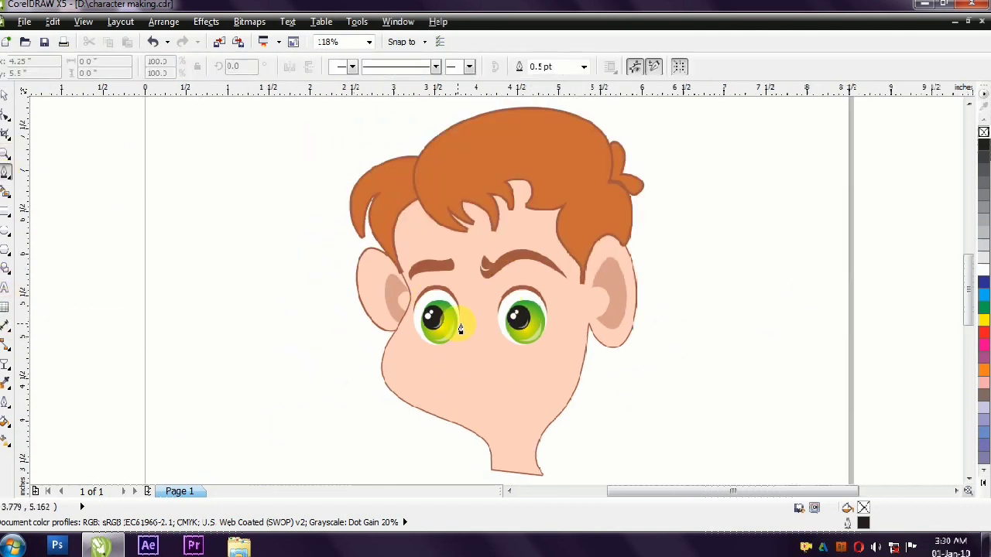
drag(436, 366, 408, 373)
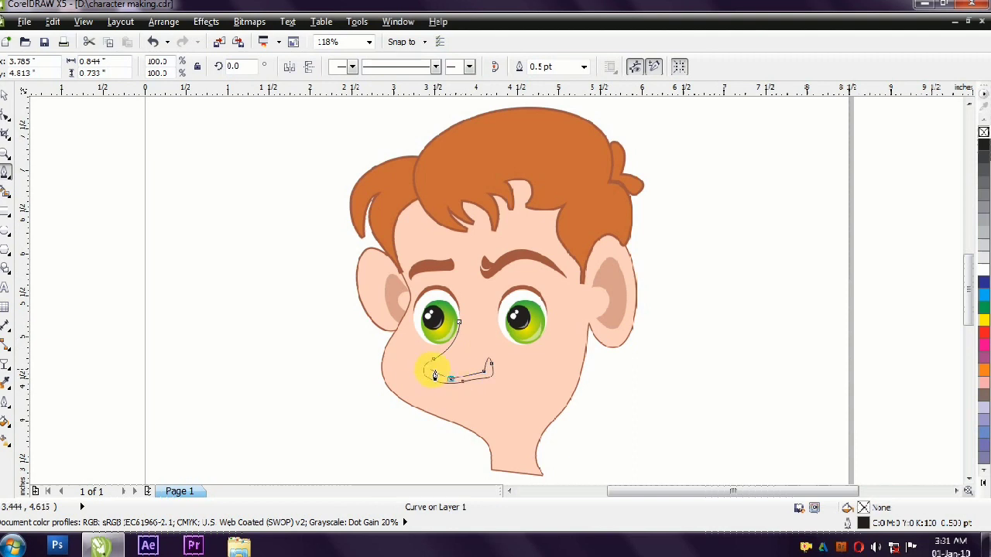
click(461, 312)
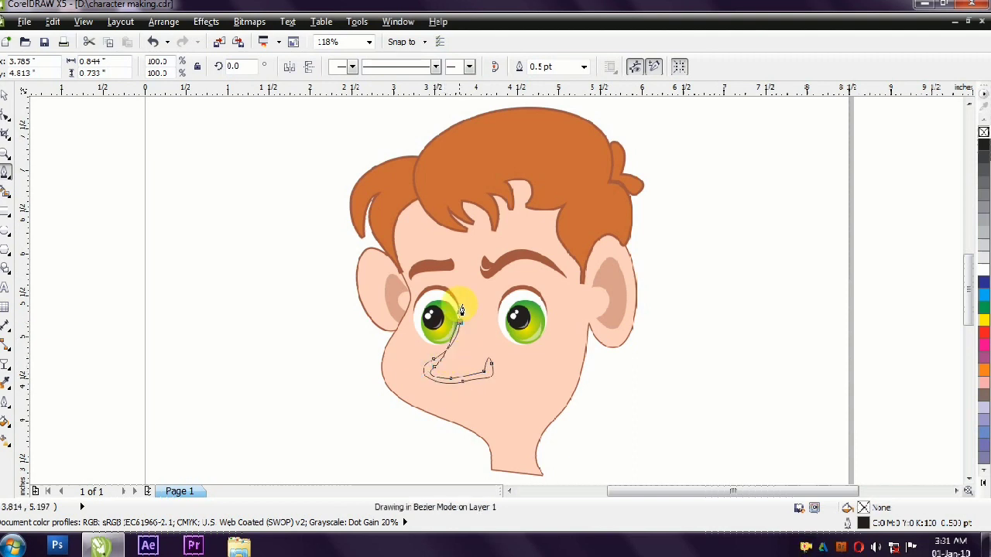
click(5, 96)
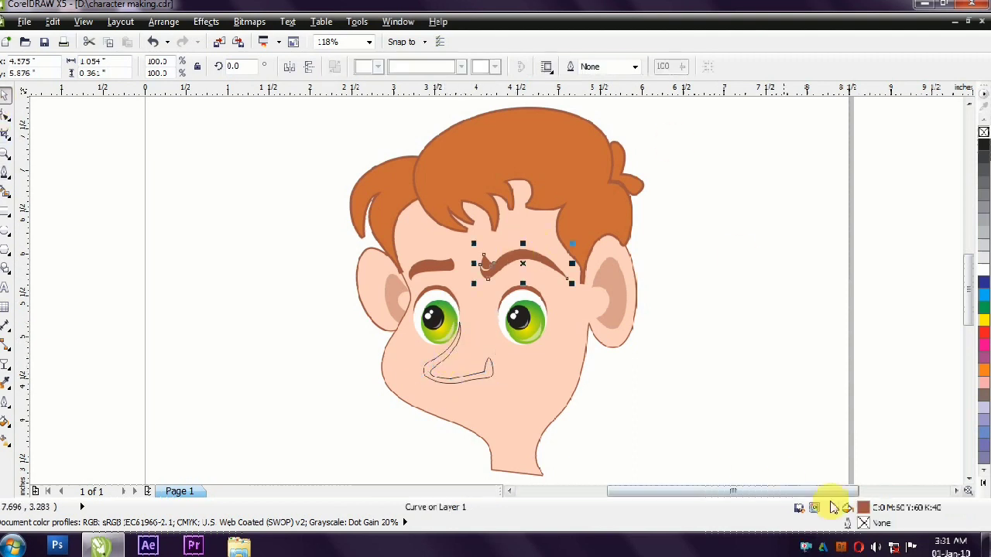
click(467, 389)
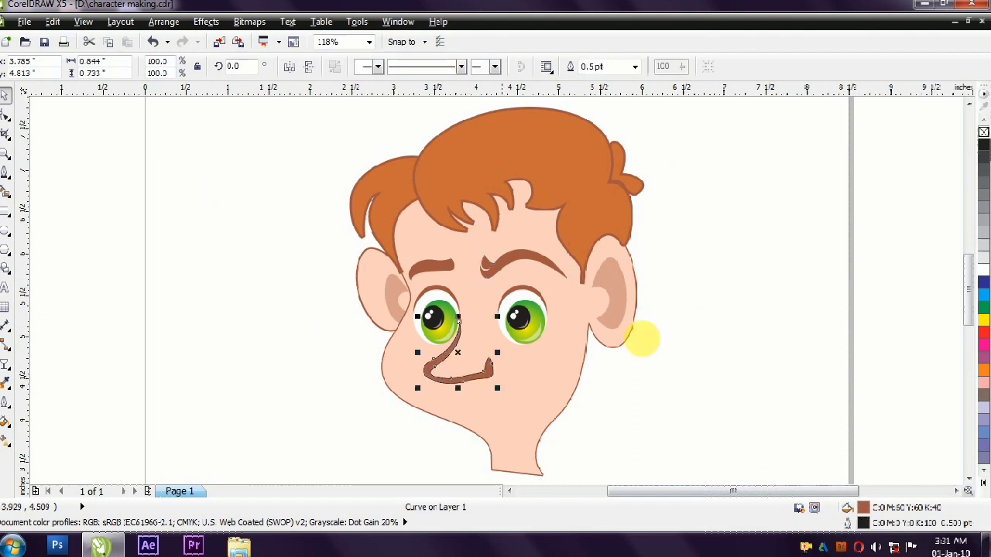
- Smooth the inner edge along the underside of the nose line by adjusting its nodes
scroll(382, 332, up, 6)
click(6, 124)
click(413, 305)
scroll(434, 298, down, 2)
drag(462, 287, 449, 281)
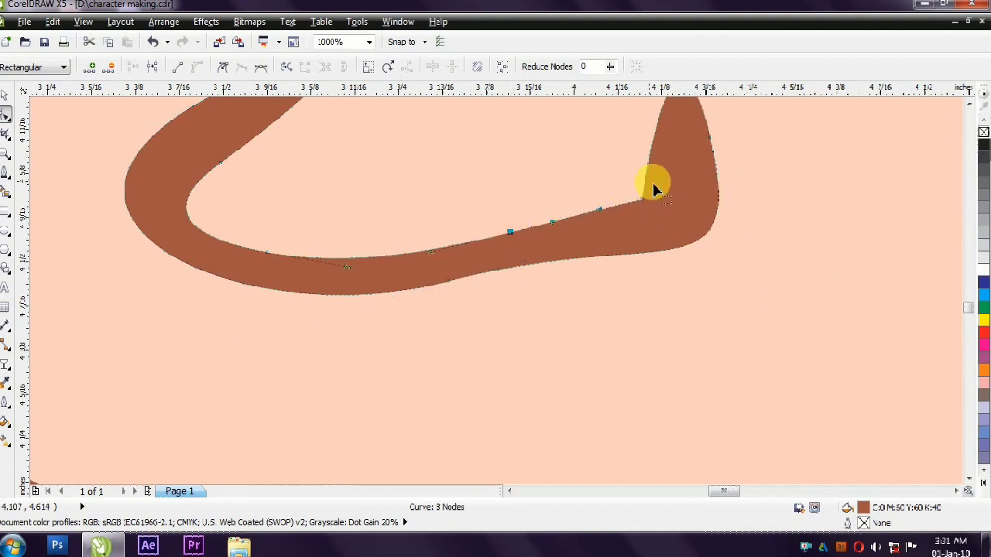
- Reshape the nostril end of the nose line into a rounded bend tapering to a point
drag(658, 188, 624, 215)
scroll(611, 224, up, 1)
scroll(635, 186, down, 1)
click(643, 161)
drag(630, 166, 639, 332)
drag(446, 307, 449, 316)
click(297, 333)
scroll(297, 333, down, 4)
scroll(385, 399, up, 4)
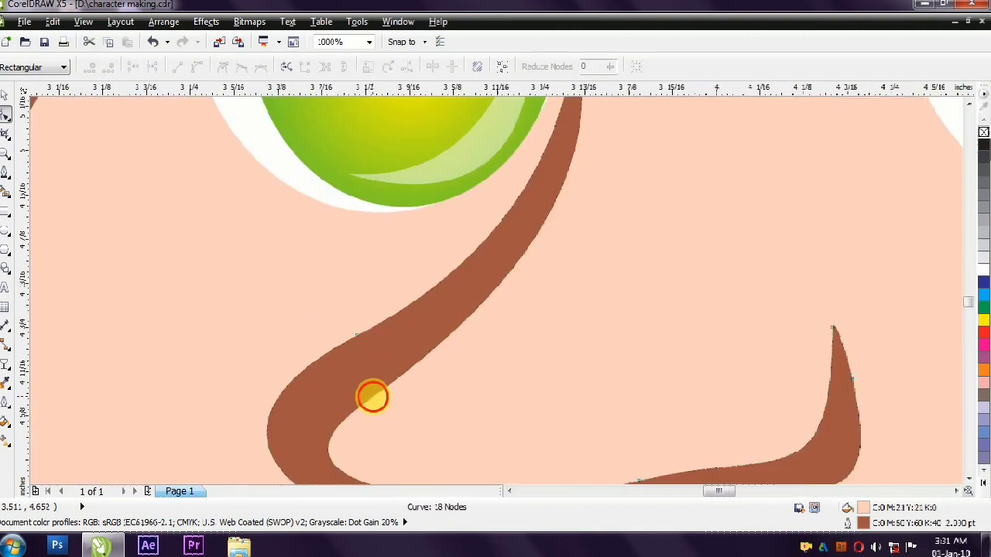
- Smooth the inner edge of the nose line around its rounded tip by repositioning and removing nodes
click(372, 398)
click(327, 438)
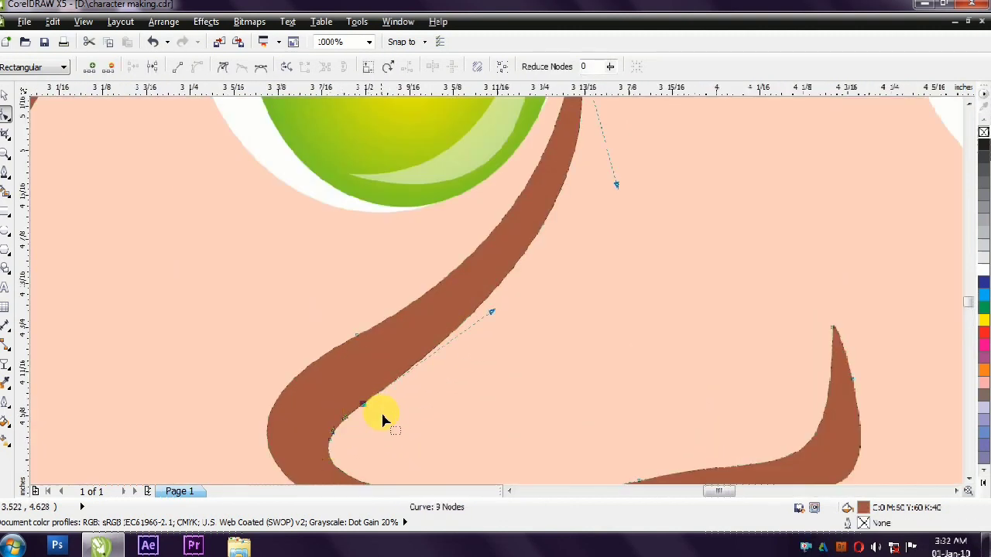
scroll(380, 409, down, 4)
scroll(365, 380, up, 4)
click(436, 228)
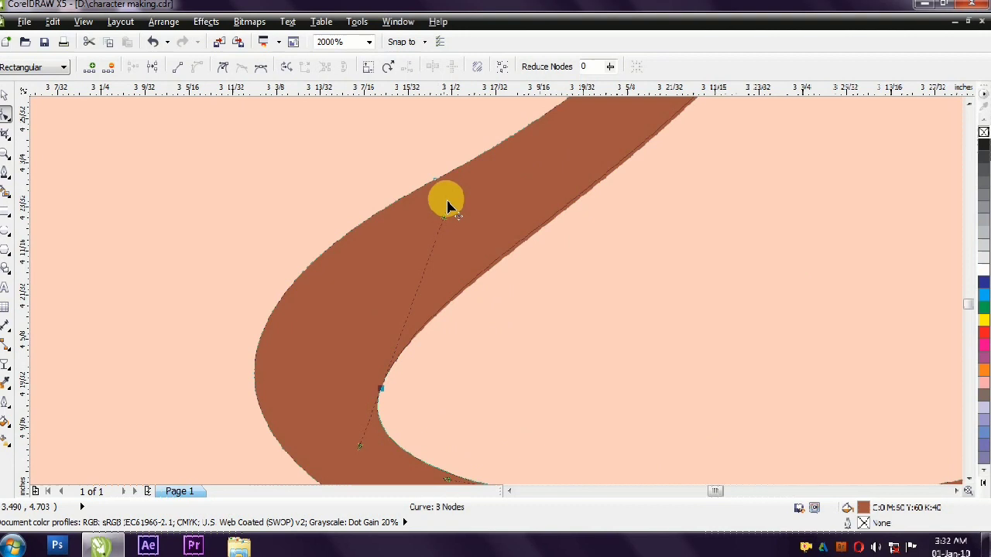
scroll(403, 263, down, 1)
scroll(386, 288, up, 1)
scroll(386, 288, down, 2)
drag(332, 364, 327, 369)
drag(347, 313, 325, 381)
- Smooth the outer edge of the nose line where the bridge bends into the tip by adjusting nodes and handles
click(6, 95)
scroll(331, 394, up, 2)
click(7, 113)
click(373, 238)
drag(144, 356, 147, 406)
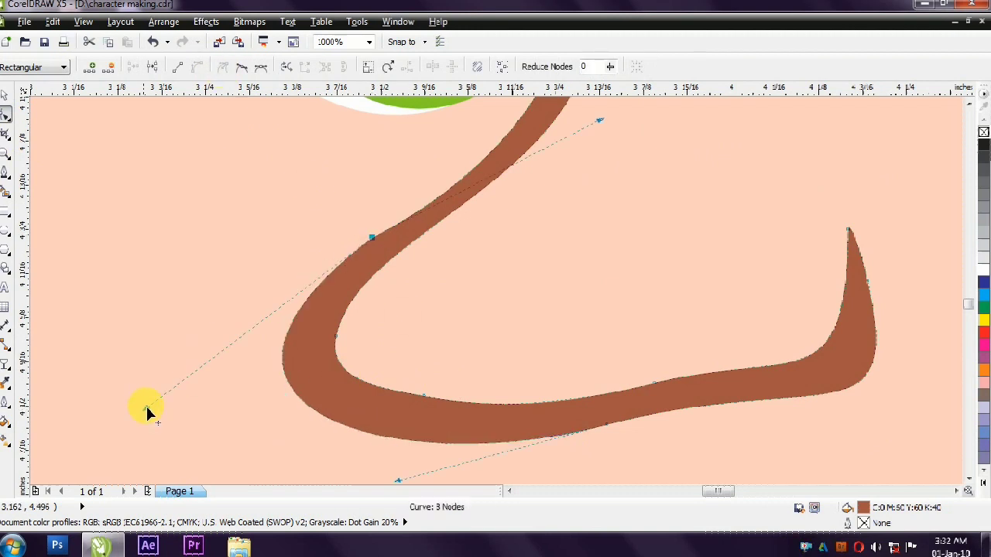
drag(358, 218, 379, 272)
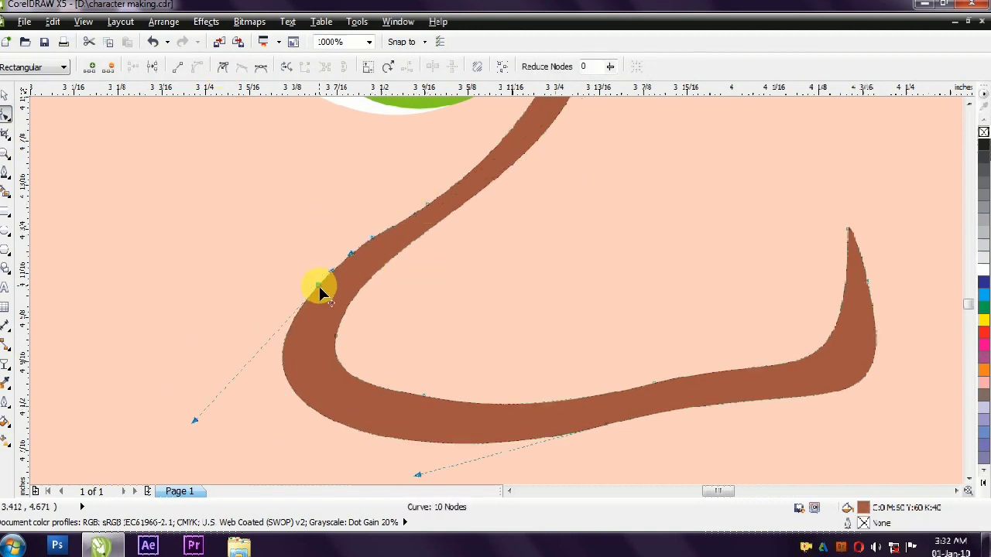
scroll(371, 325, down, 8)
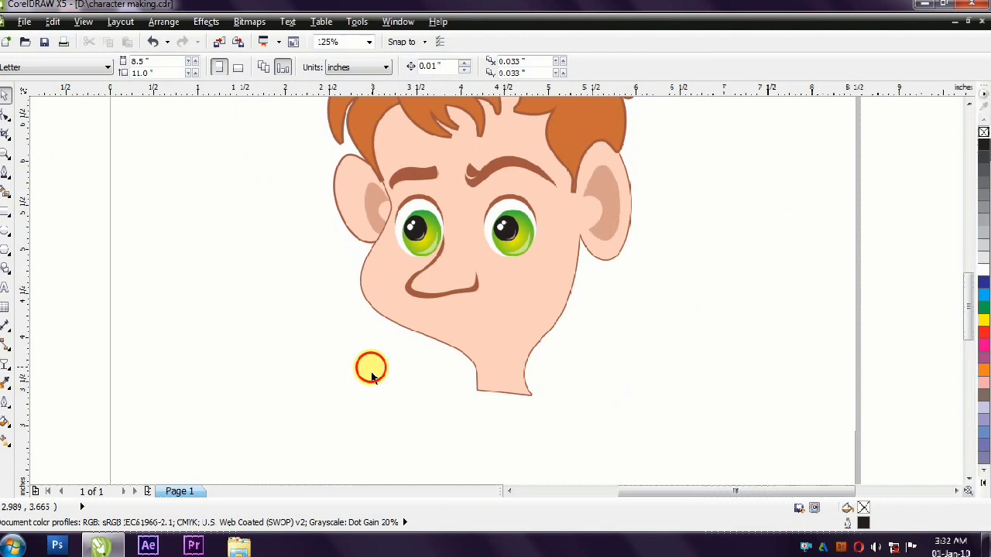
- Lower the jaw curve of the face outline and lengthen the neck by moving their nodes
scroll(391, 262, up, 4)
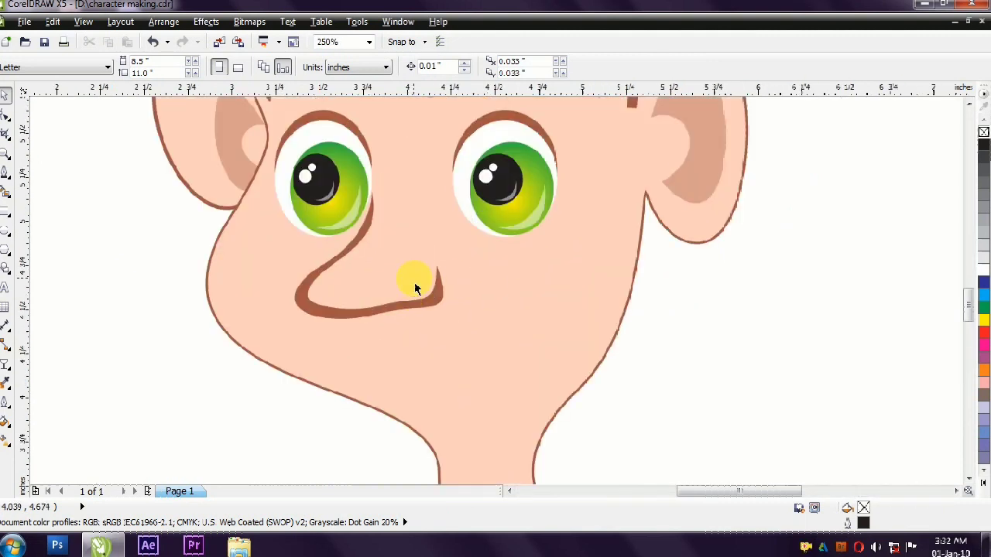
click(232, 325)
drag(193, 299, 254, 376)
scroll(254, 376, down, 4)
scroll(508, 435, up, 4)
drag(508, 439, 500, 451)
drag(553, 343, 297, 469)
drag(391, 422, 391, 451)
scroll(392, 452, down, 2)
drag(538, 408, 563, 418)
- Extend the neck's base slightly further down by moving its lower nodes
key(space)
click(387, 387)
scroll(390, 364, down, 2)
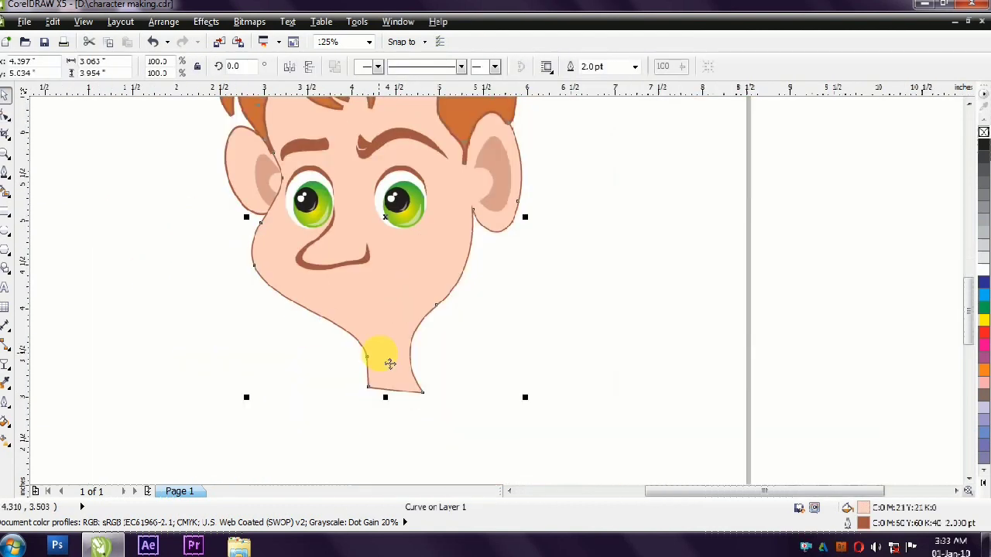
click(6, 114)
drag(423, 392, 422, 404)
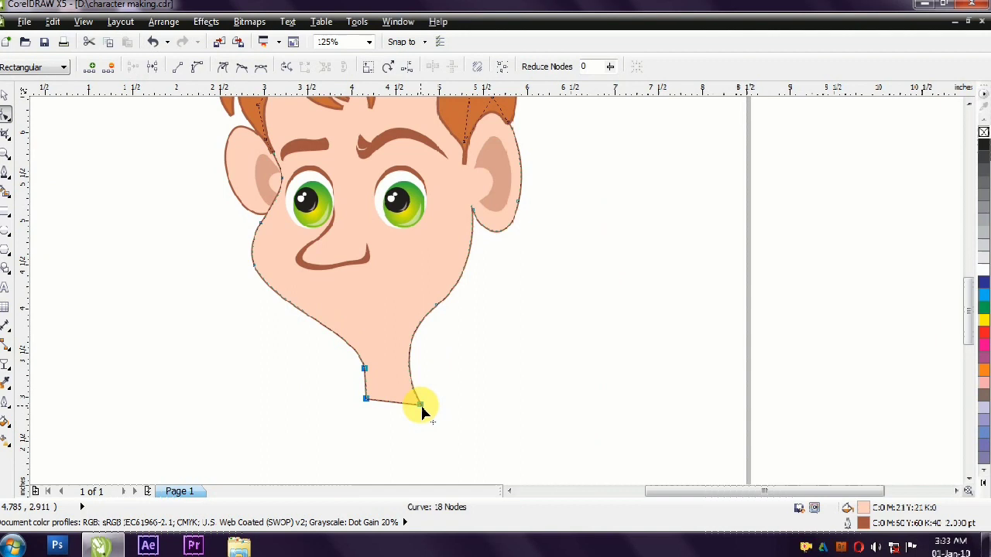
key(space)
key(Escape)
- Draw a closed smiling mouth shape about 1.27 by 0.45 inches below the nose with the Pen tool
scroll(395, 147, up, 2)
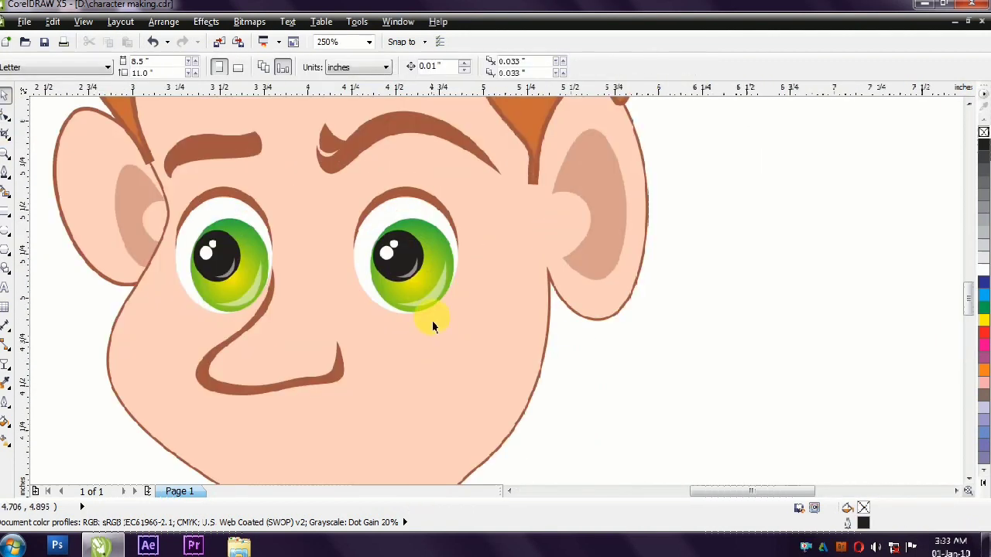
click(5, 171)
scroll(279, 387, down, 2)
scroll(223, 401, up, 2)
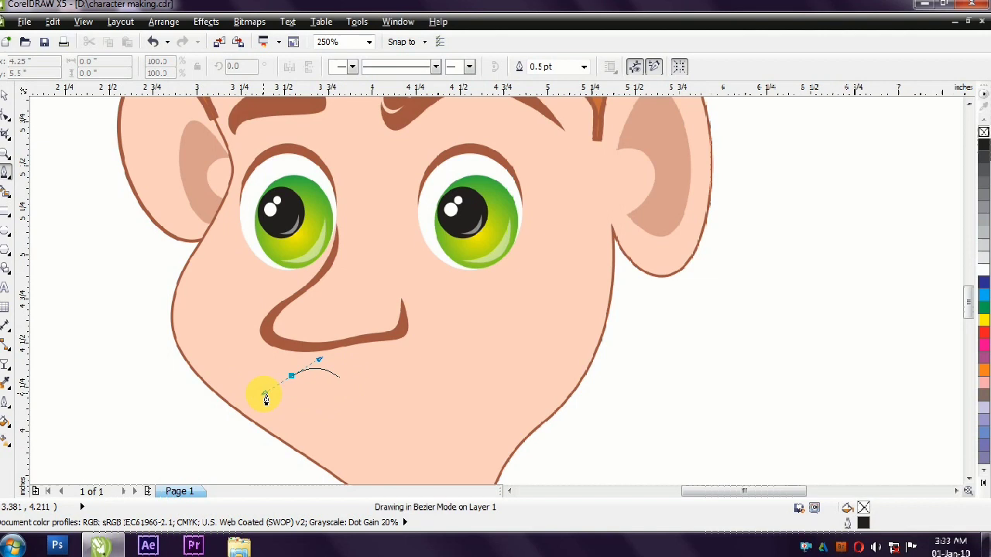
drag(265, 396, 258, 389)
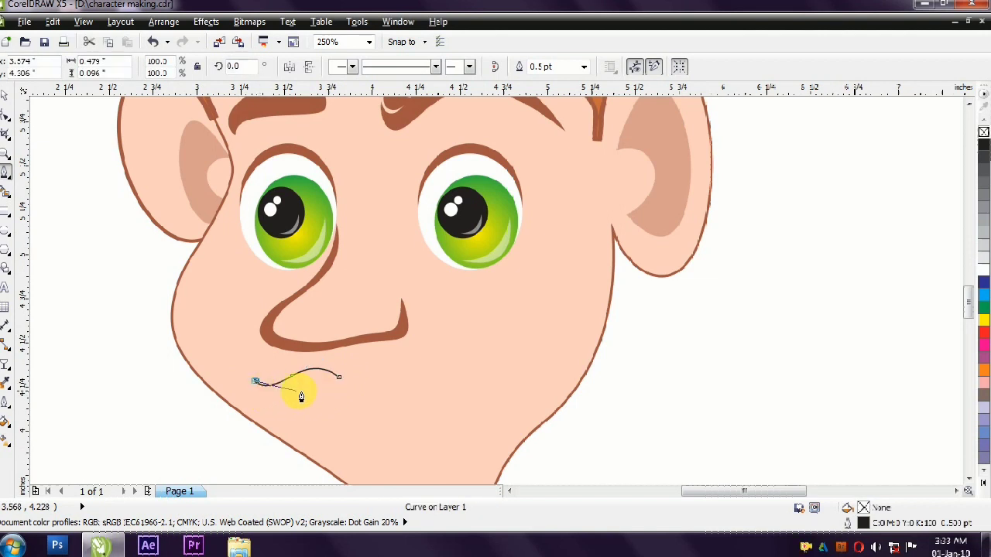
drag(403, 423, 400, 421)
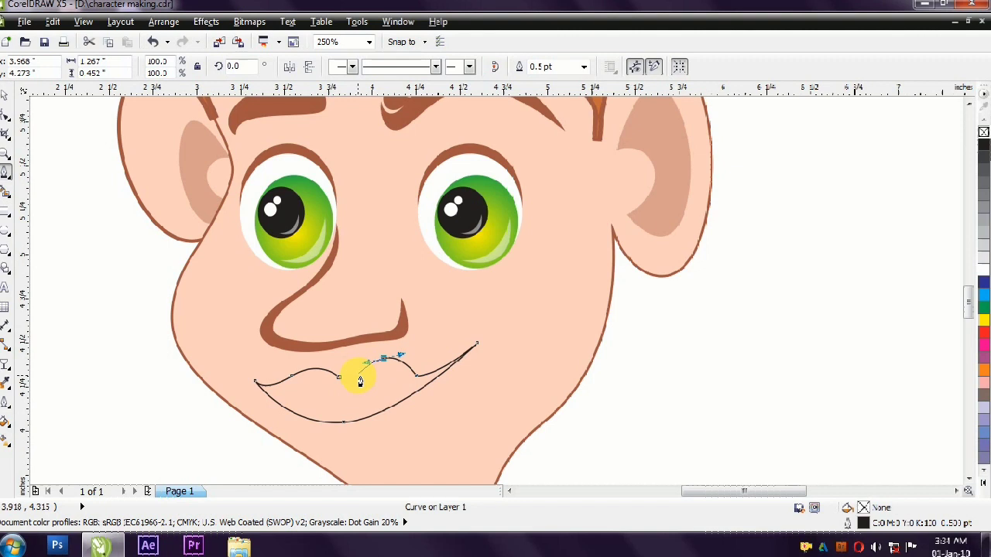
- Simplify the mouth outline and smooth its upper and lower lip edges by removing and reshaping nodes
click(5, 113)
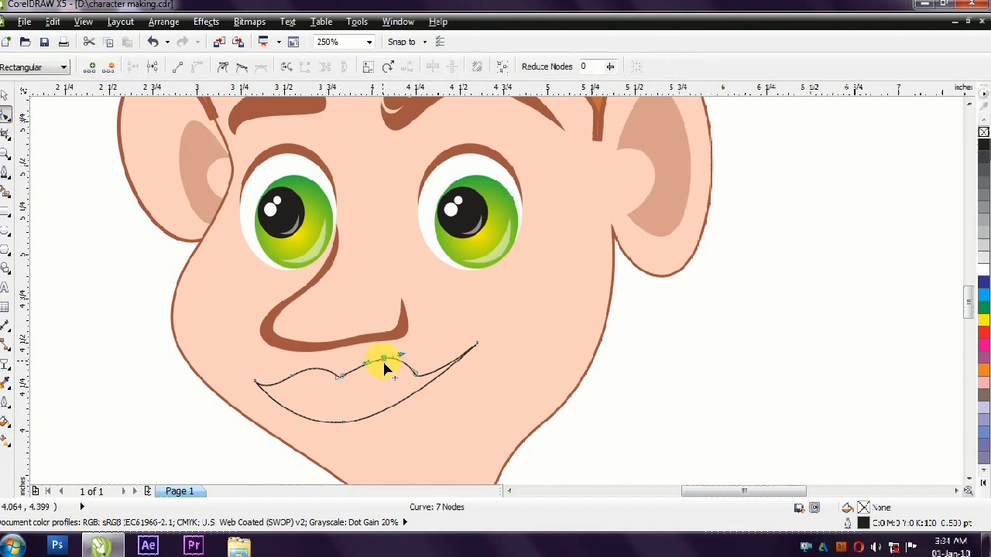
click(431, 354)
scroll(432, 354, down, 2)
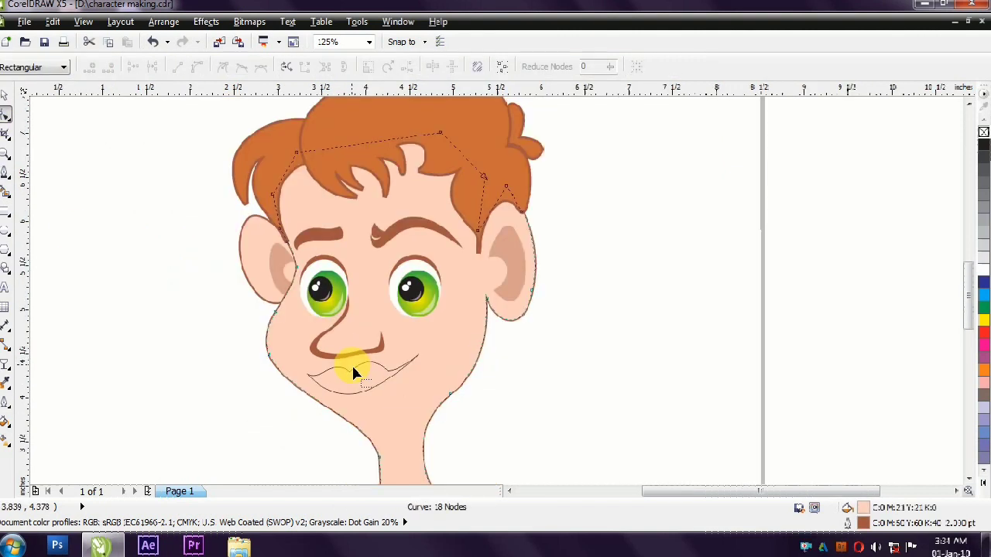
scroll(343, 371, up, 1)
scroll(347, 433, down, 3)
scroll(341, 333, up, 1)
key(space)
click(365, 327)
key(space)
mouse_move(361, 328)
mouse_down()
mouse_move(370, 326)
mouse_move(356, 322)
mouse_up()
drag(458, 276, 457, 279)
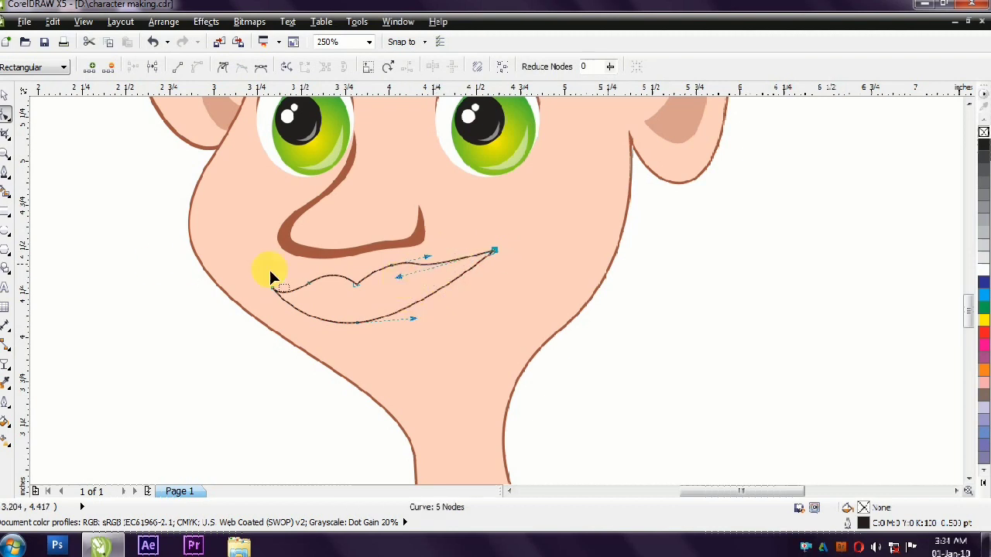
drag(358, 290, 366, 288)
click(357, 321)
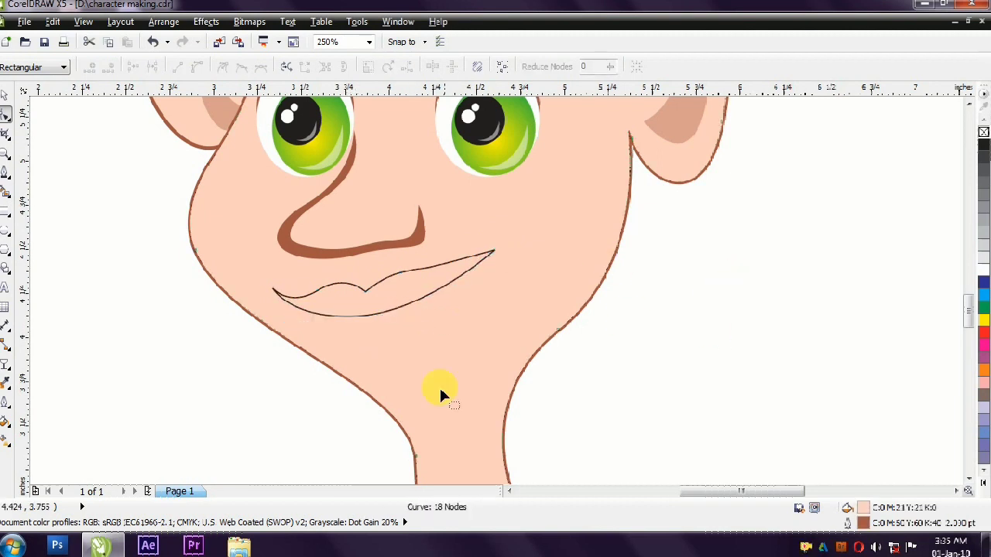
- Flatten the upper lip's humps and shallow its centre dip by adjusting the mouth's nodes and segments
scroll(425, 379, down, 2)
scroll(437, 347, up, 2)
scroll(434, 354, up, 2)
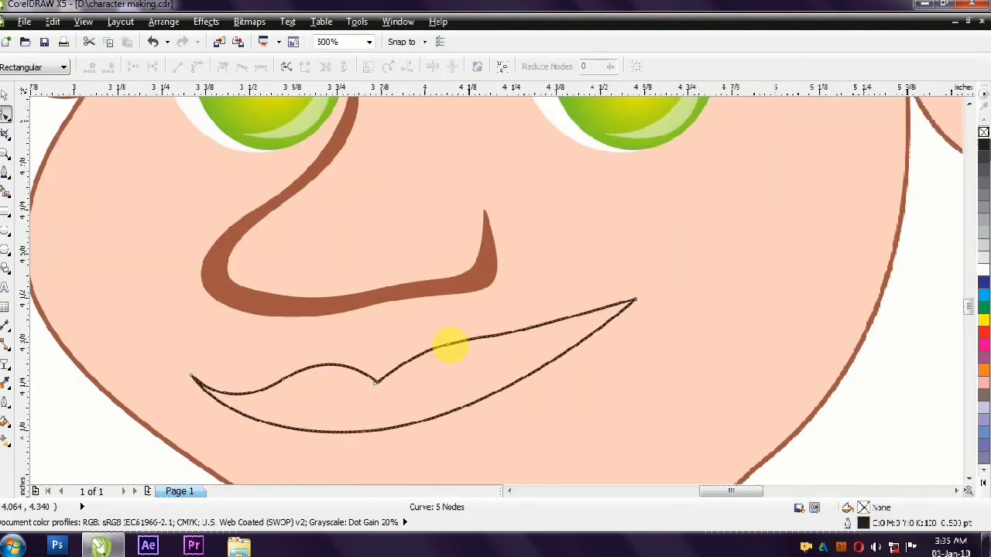
click(581, 318)
drag(575, 321, 457, 387)
double_click(339, 377)
click(379, 377)
drag(319, 325, 265, 365)
drag(380, 384, 348, 361)
- Scale the mouth shape proportionally to 107.9 percent
scroll(343, 340, down, 1)
key(space)
drag(496, 308, 512, 302)
click(425, 367)
click(424, 364)
key(Escape)
scroll(424, 334, down, 1)
scroll(421, 341, up, 1)
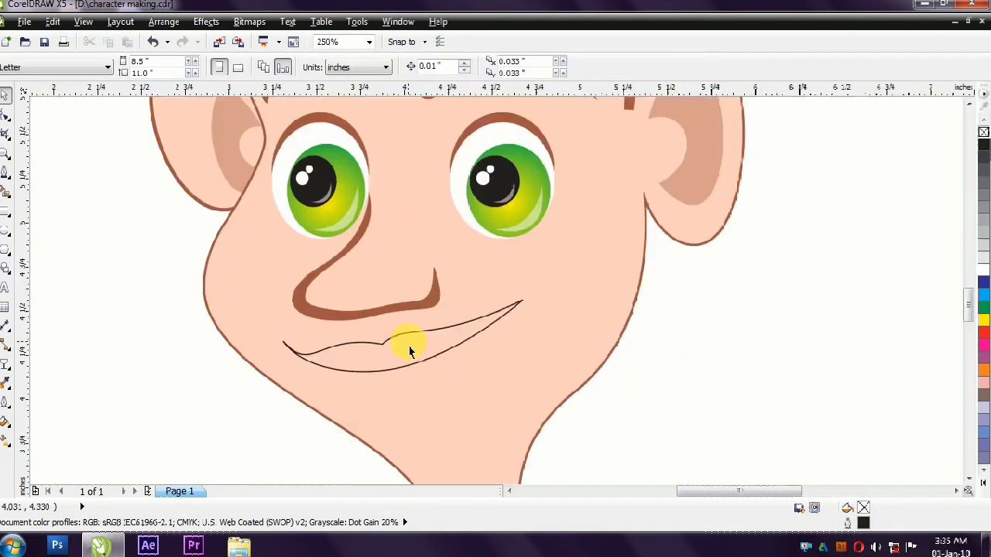
scroll(400, 363, down, 1)
- Fill the mouth with dark purple C44 M100 Y40 K23 and remove its outline
click(398, 364)
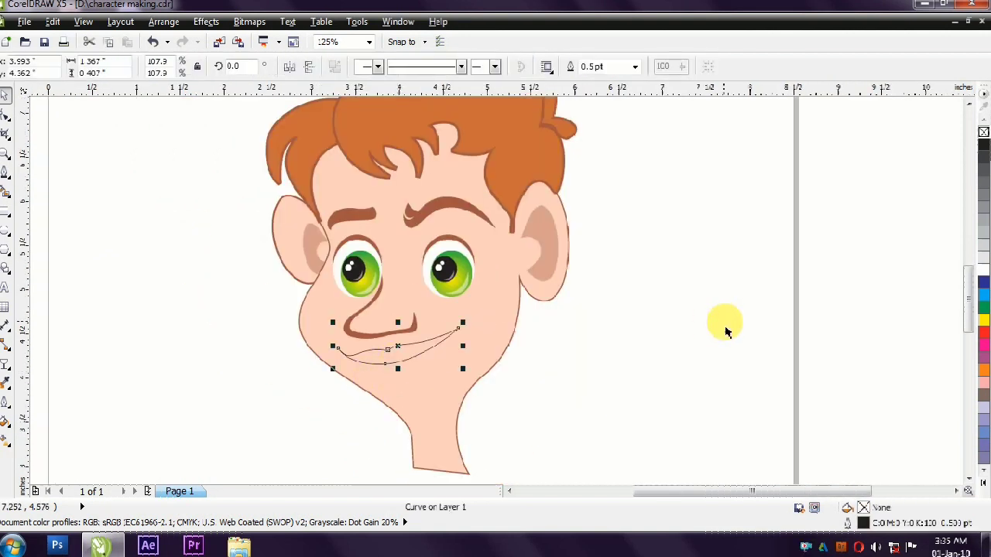
click(984, 345)
right_click(980, 133)
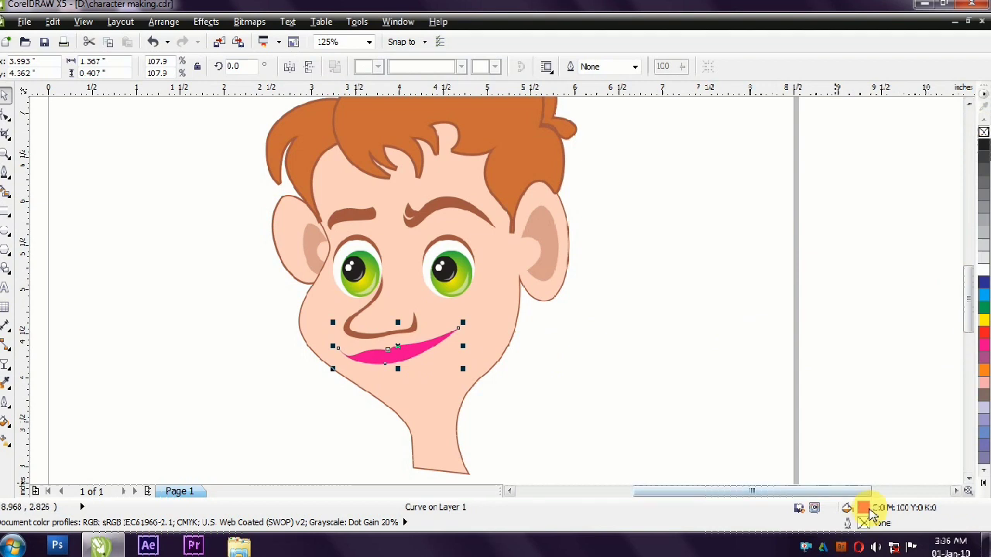
double_click(863, 508)
click(432, 153)
click(513, 271)
key(Return)
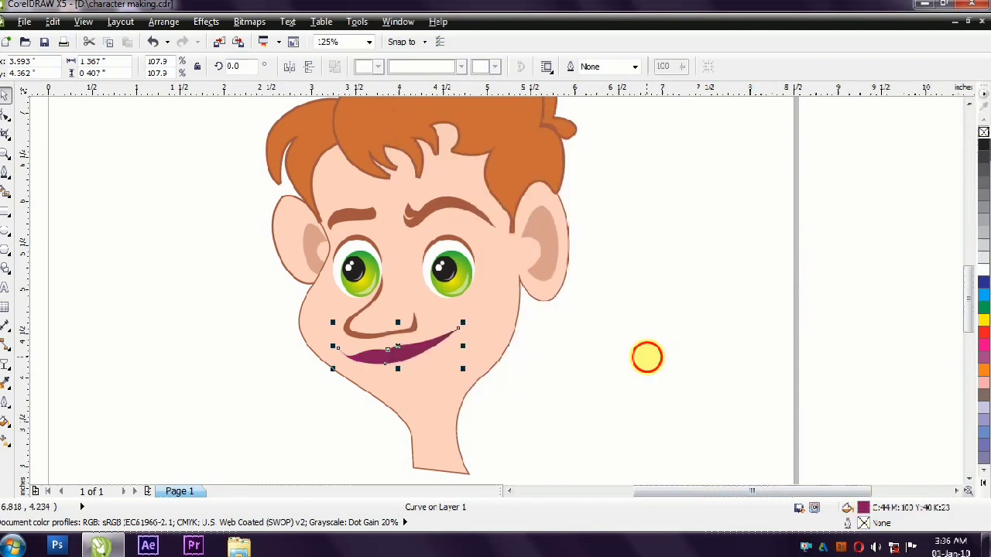
click(647, 357)
- Draw a closed crescent crease about 0.36 by 0.28 inches at the mouth's raised corner and refine its curve
scroll(458, 334, up, 2)
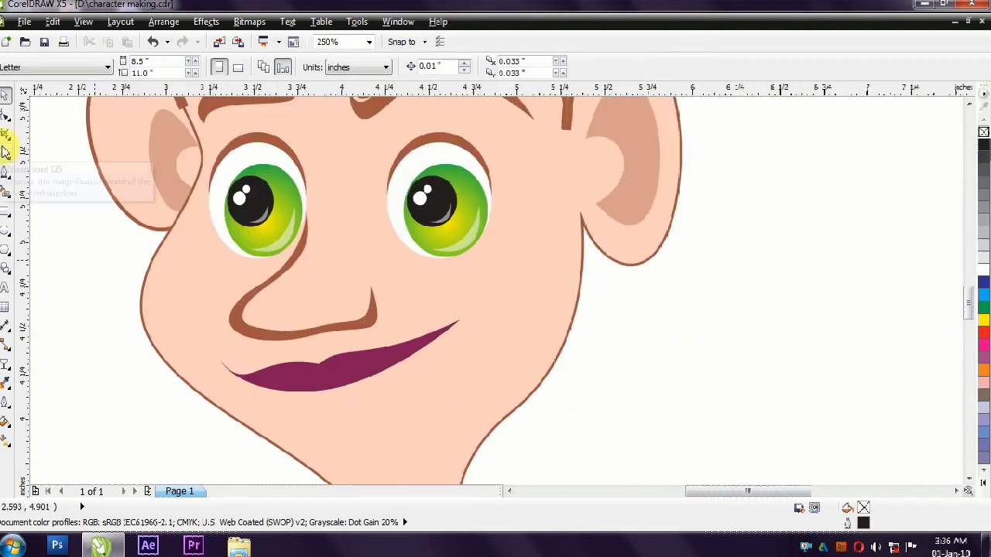
key(F5)
key(space)
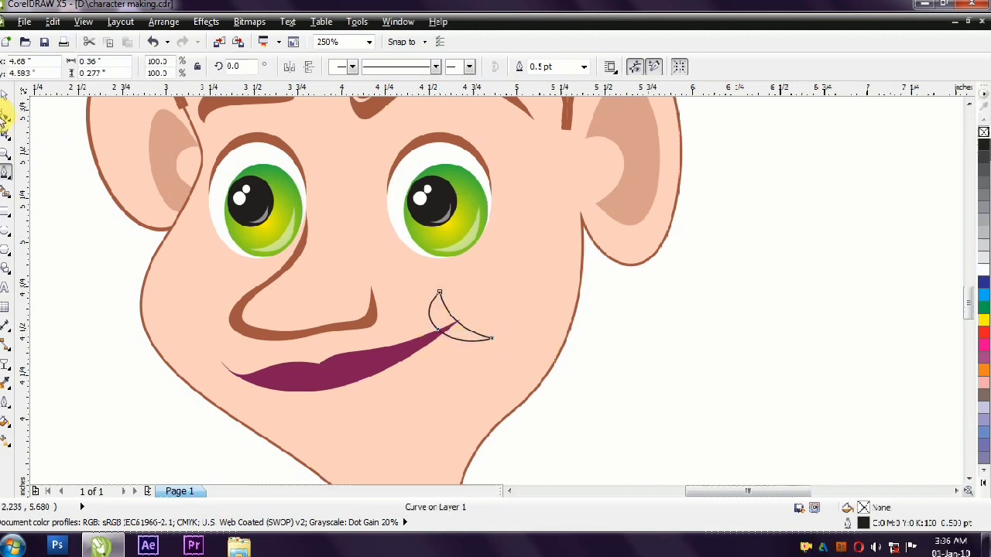
click(5, 114)
scroll(469, 332, up, 4)
click(348, 331)
mouse_move(346, 337)
mouse_down()
mouse_move(413, 299)
mouse_move(356, 335)
mouse_up()
- Fill the corner crease with the mouth's dark purple and remove its outline
key(space)
drag(419, 322, 449, 302)
click(356, 348)
click(464, 328)
right_click(983, 132)
click(944, 249)
- Scale down the corner crease so it fits the raised end of the mouth
scroll(601, 285, down, 2)
scroll(604, 291, down, 4)
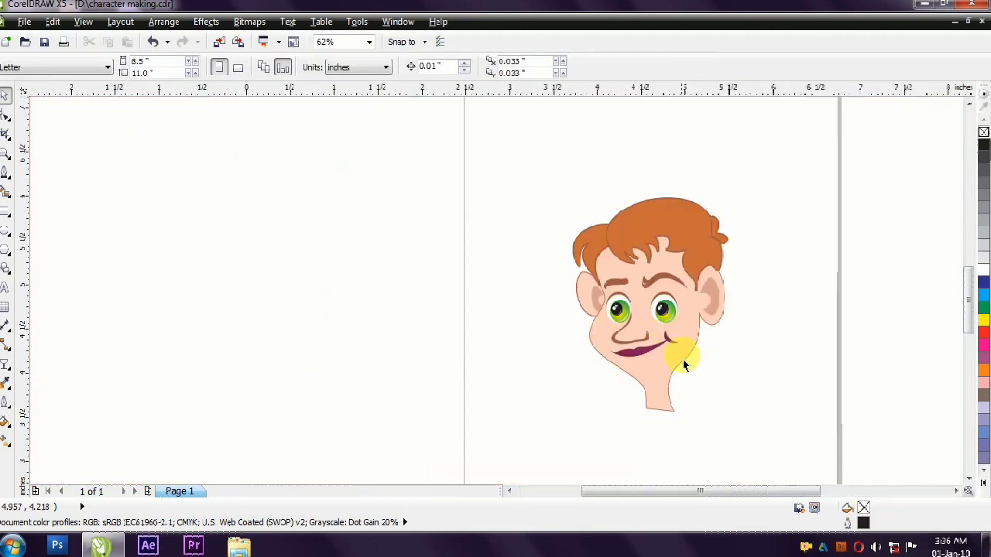
scroll(670, 336, up, 4)
click(652, 288)
drag(674, 294, 645, 313)
scroll(566, 336, down, 2)
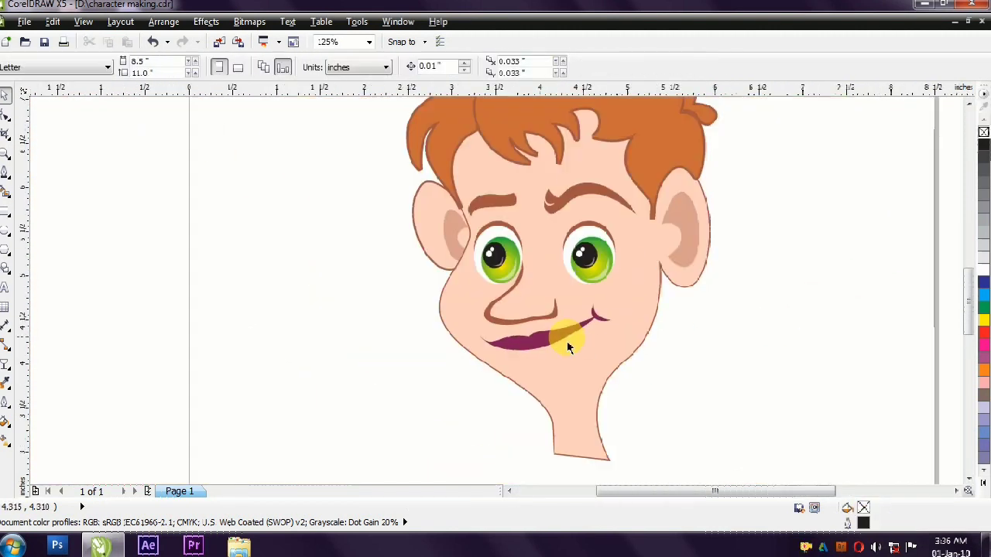
- Draw a closed, thin lower-lip crescent about 1.10 by 0.58 inches beneath the mouth with the Pen tool
scroll(697, 341, up, 2)
click(5, 173)
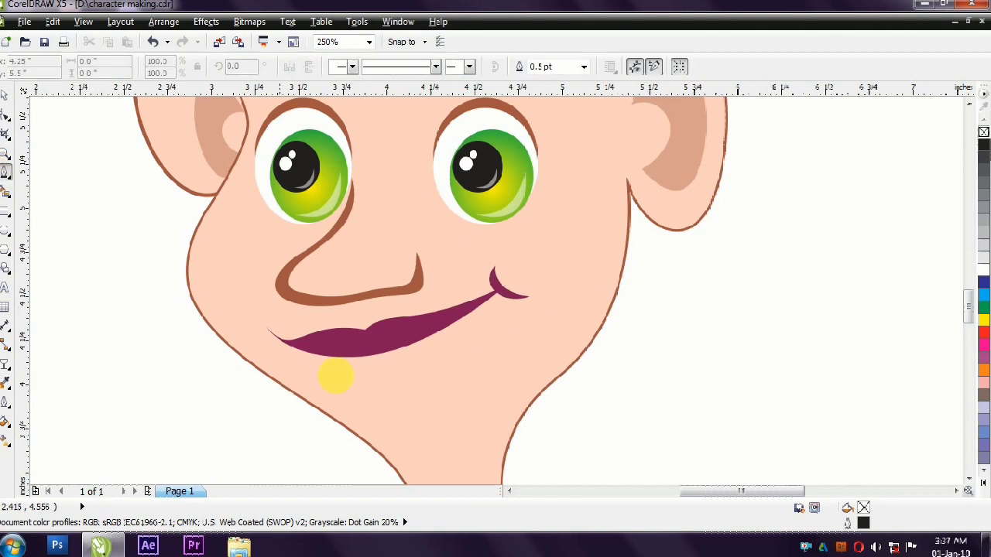
click(495, 280)
click(498, 302)
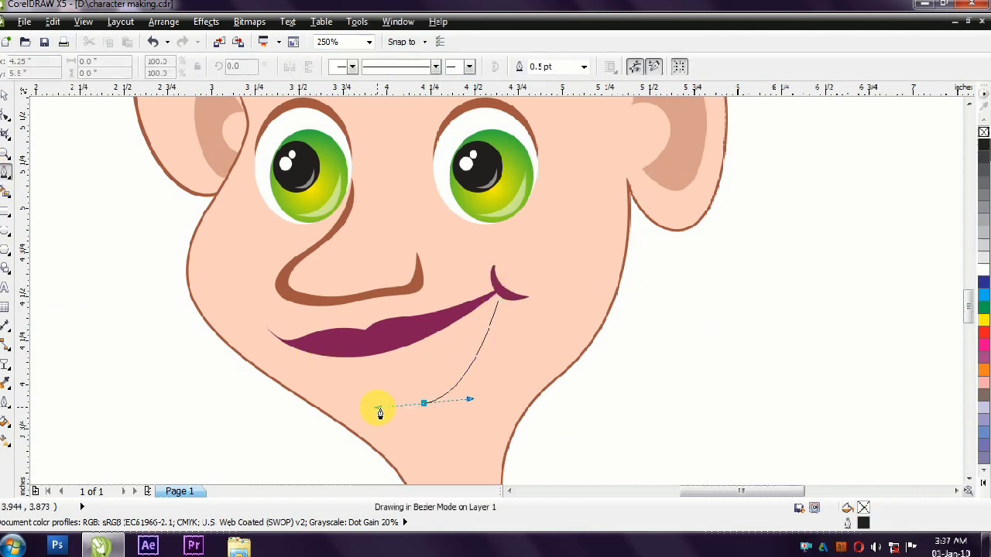
drag(378, 408, 377, 408)
drag(305, 349, 281, 310)
click(305, 349)
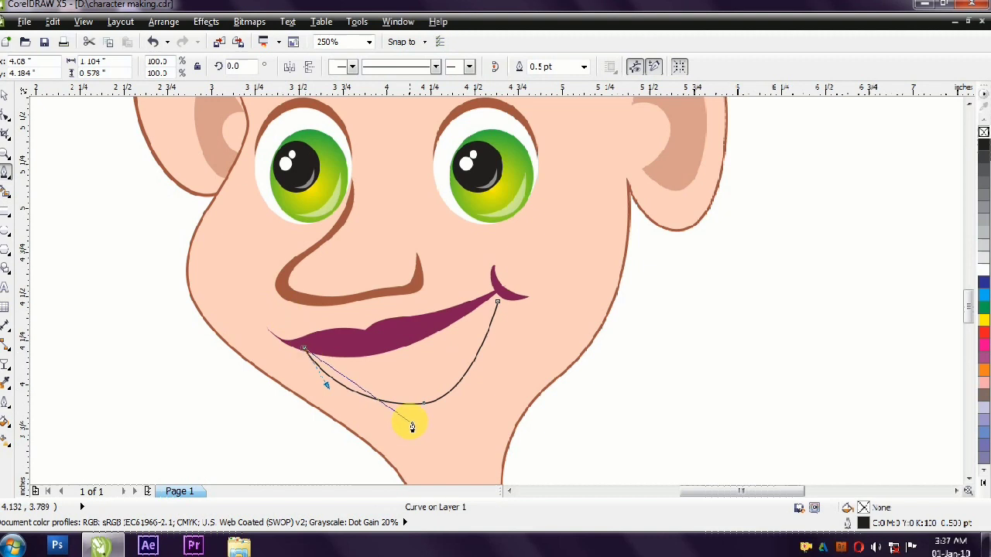
drag(478, 383, 478, 383)
click(498, 301)
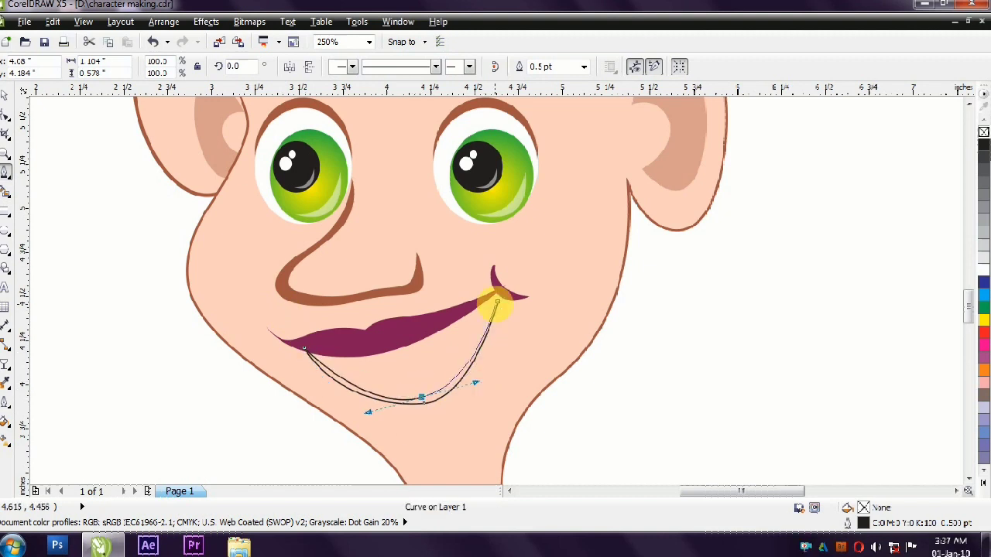
- Thicken and smooth the lower-lip crescent by adjusting its nodes and deleting the bottom node of its outer edge
scroll(411, 381, up, 1)
key(F10)
drag(437, 426, 430, 435)
drag(524, 424, 546, 427)
drag(429, 434, 422, 436)
drag(301, 443, 315, 445)
drag(421, 435, 430, 438)
drag(244, 390, 257, 389)
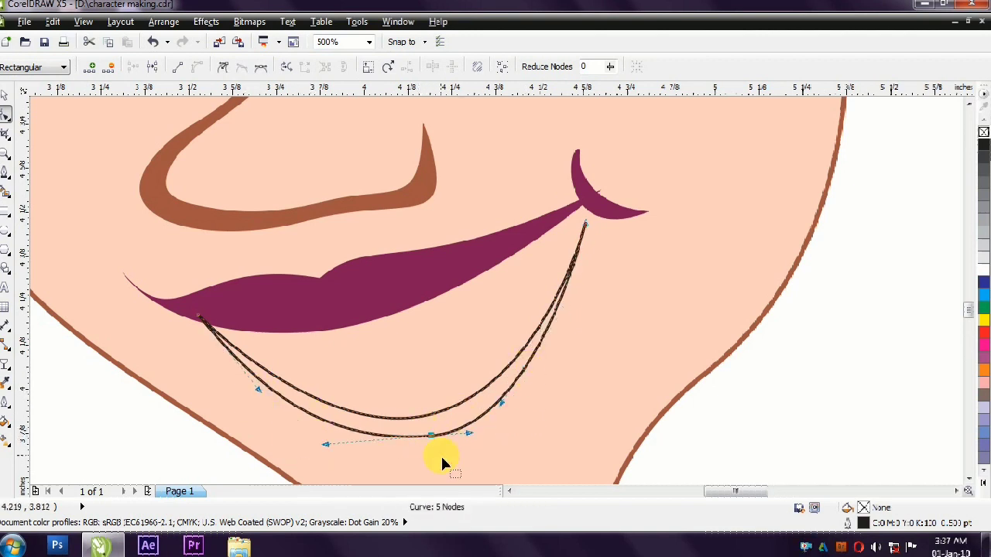
key(Delete)
- Rotate the lower-lip crescent 4.1 degrees and align it and the corner crease with the mouth's raised corner
click(6, 101)
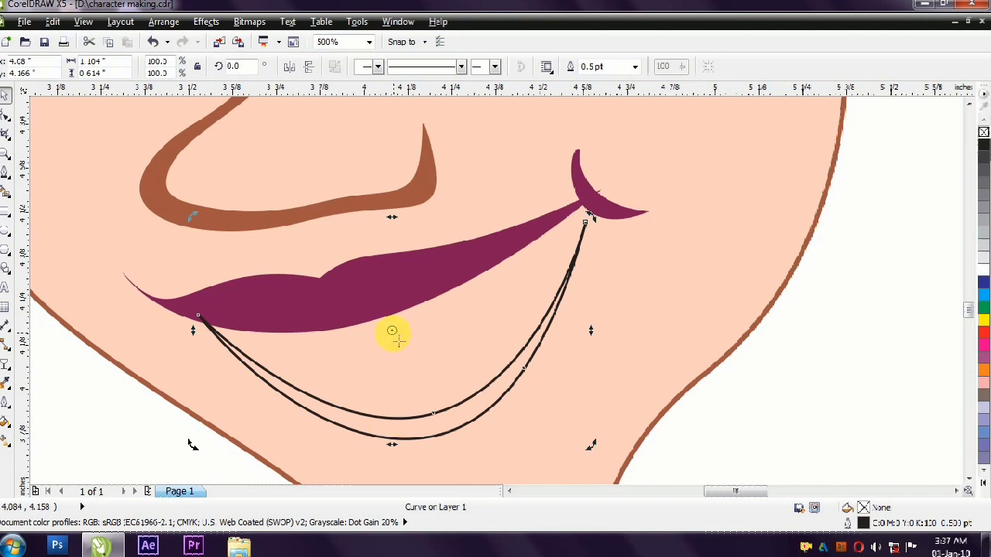
drag(580, 222, 565, 265)
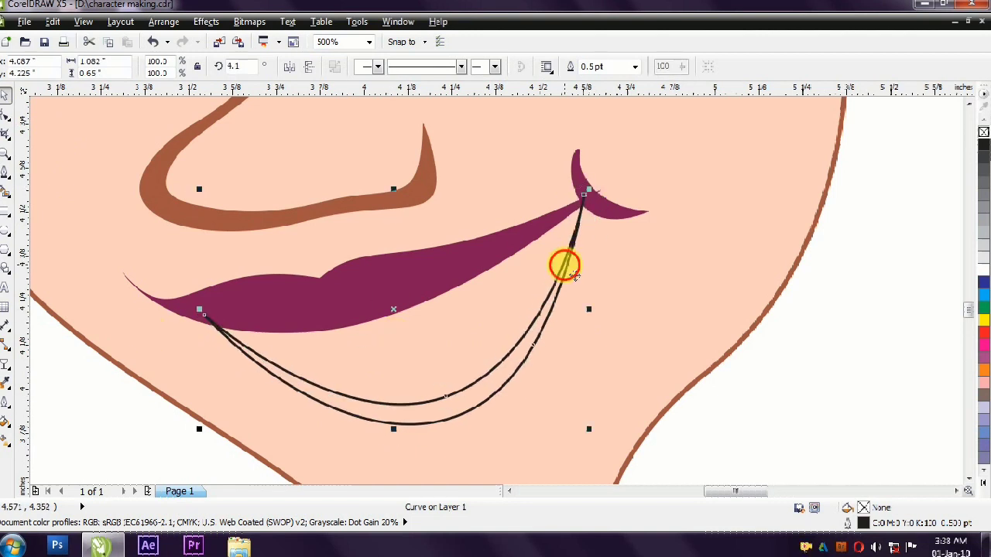
click(604, 199)
- Fill the lower-lip crescent with dark purple C44 M100 Y40 K23, remove its outline and nudge it into place
click(552, 294)
drag(862, 510, 465, 417)
click(464, 417)
right_click(984, 133)
click(930, 217)
click(482, 387)
click(481, 388)
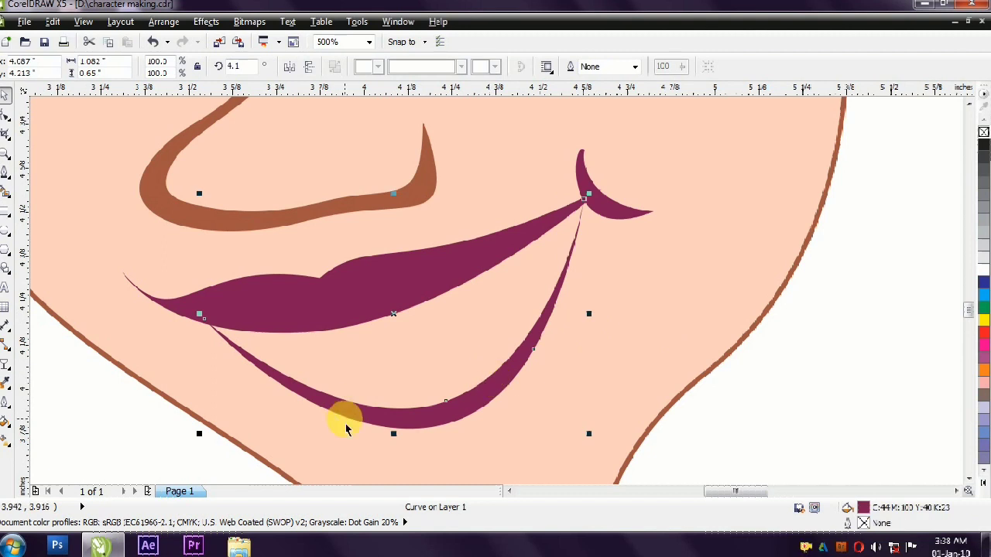
- Draw a closed mouth-interior shape about 1.09 by 0.63 inches between the upper lip and the lower-lip crescent with the Pen tool
click(206, 314)
click(394, 288)
click(585, 225)
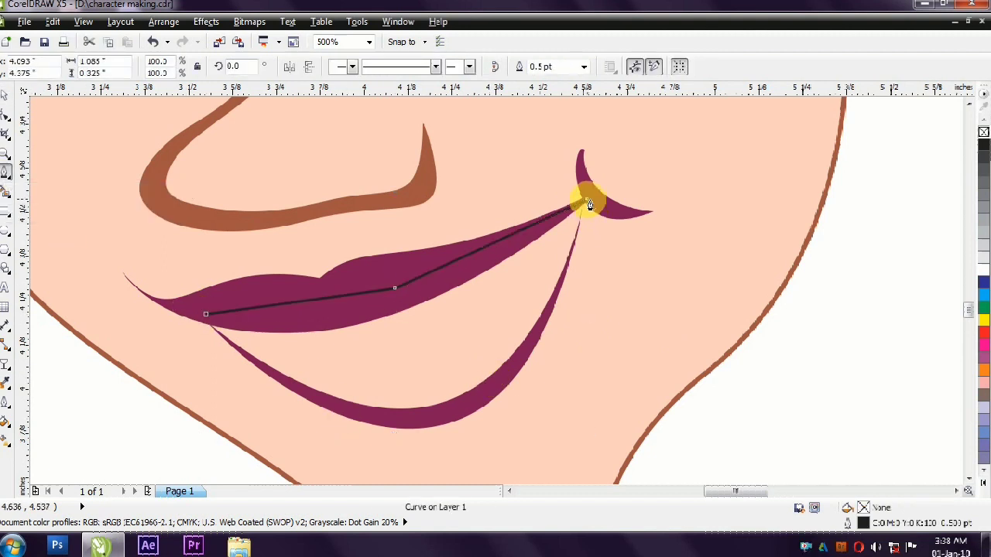
click(504, 384)
click(408, 420)
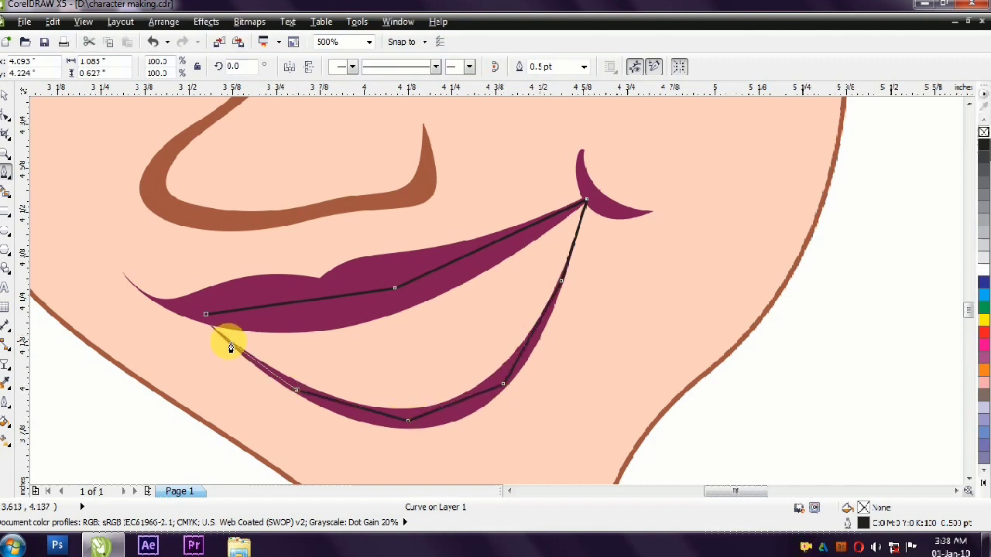
click(206, 316)
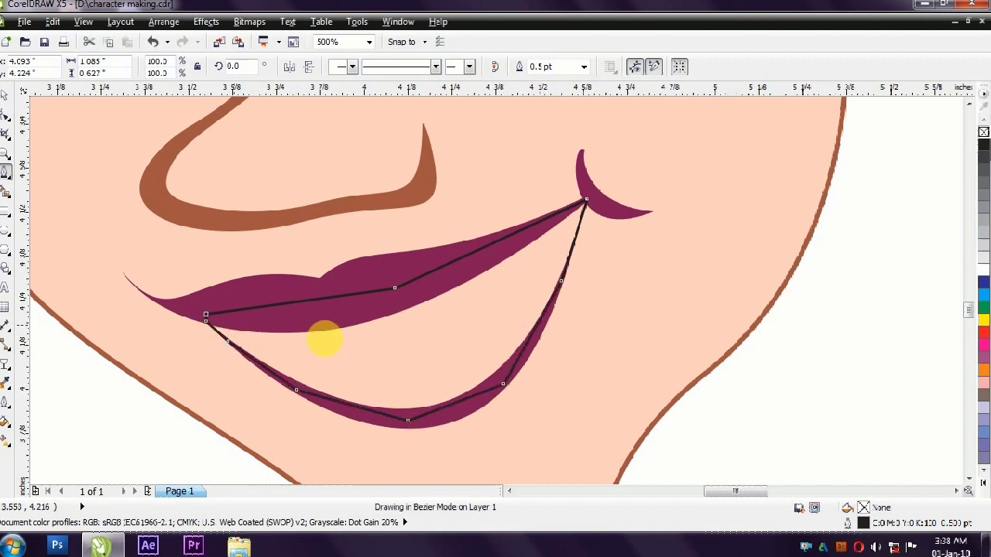
- Fill the mouth-interior shape with brown, remove its outline and send it behind the lips
click(983, 482)
click(972, 151)
key(space)
key(ctrl+Page_Down)
click(491, 332)
right_click(983, 131)
key(Escape)
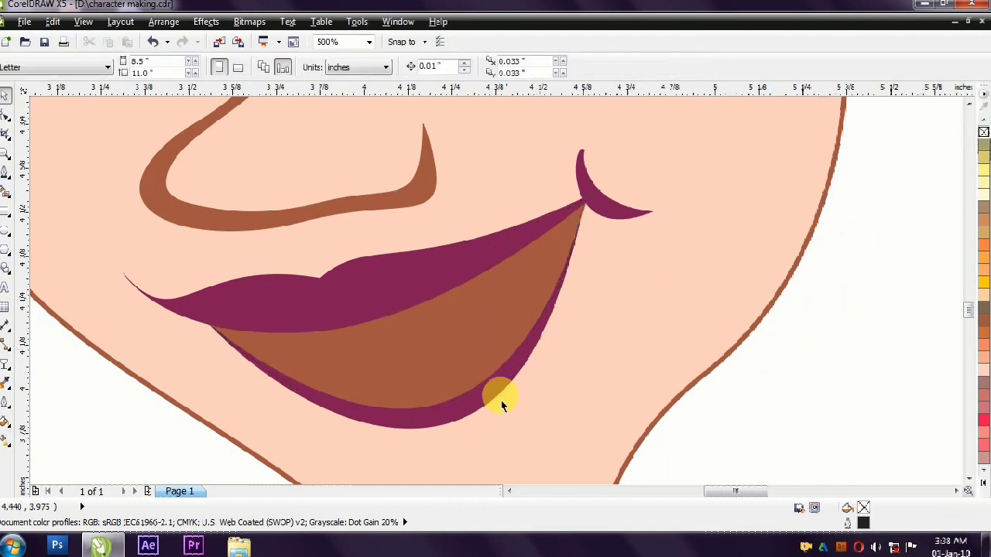
- Draw a tongue ellipse about 0.60 by 0.78 inches, rotated to 333.5 degrees over the raised mouth corner, with orange fill and no outline
click(572, 380)
click(5, 228)
drag(420, 188, 597, 474)
mouse_move(608, 186)
mouse_down()
mouse_move(564, 380)
mouse_move(408, 258)
mouse_up()
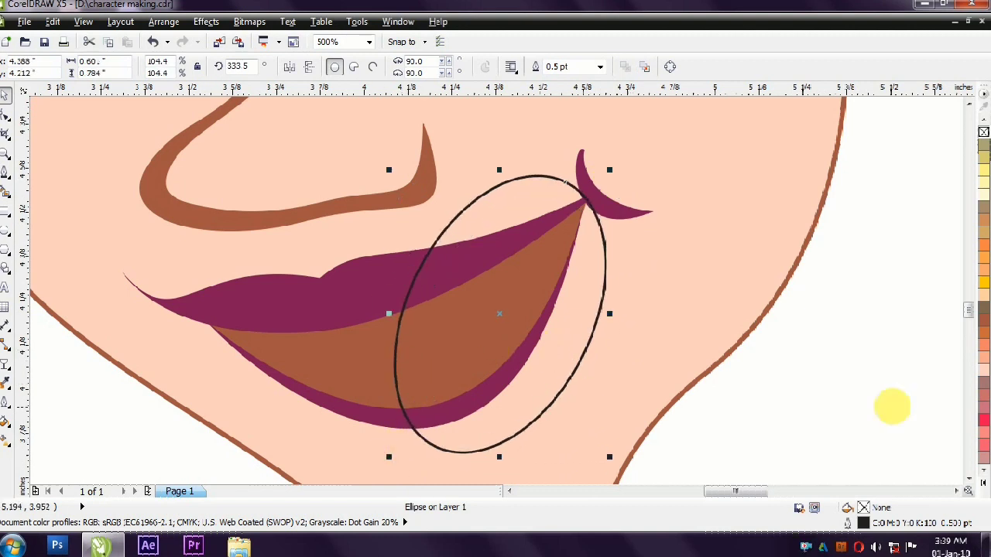
click(984, 340)
right_click(984, 132)
- PowerClip the orange tongue ellipse inside the brown mouth interior
click(343, 377)
click(453, 361)
scroll(571, 310, down, 4)
click(597, 287)
click(600, 288)
ctrl+click(600, 288)
ctrl+click(727, 351)
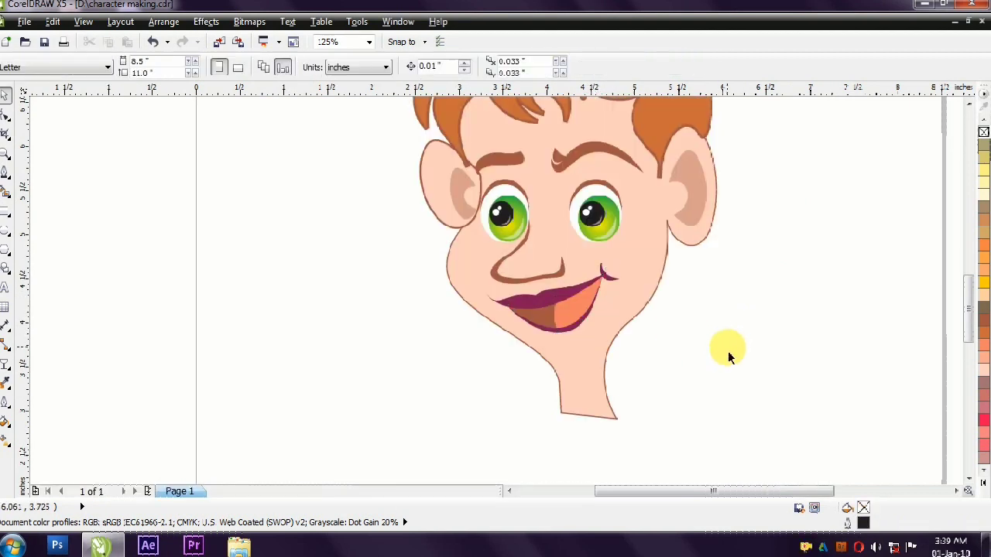
scroll(586, 280, down, 3)
scroll(619, 341, up, 3)
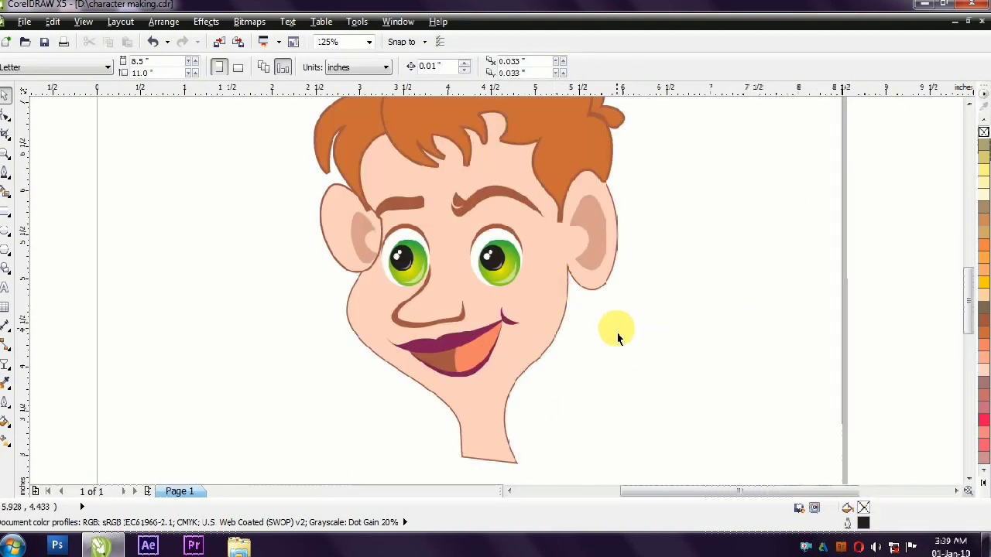
- Draw two adjoining front teeth, together about 0.41 by 0.27 inches, fill them white and place them in the mouth
click(5, 171)
scroll(438, 367, up, 2)
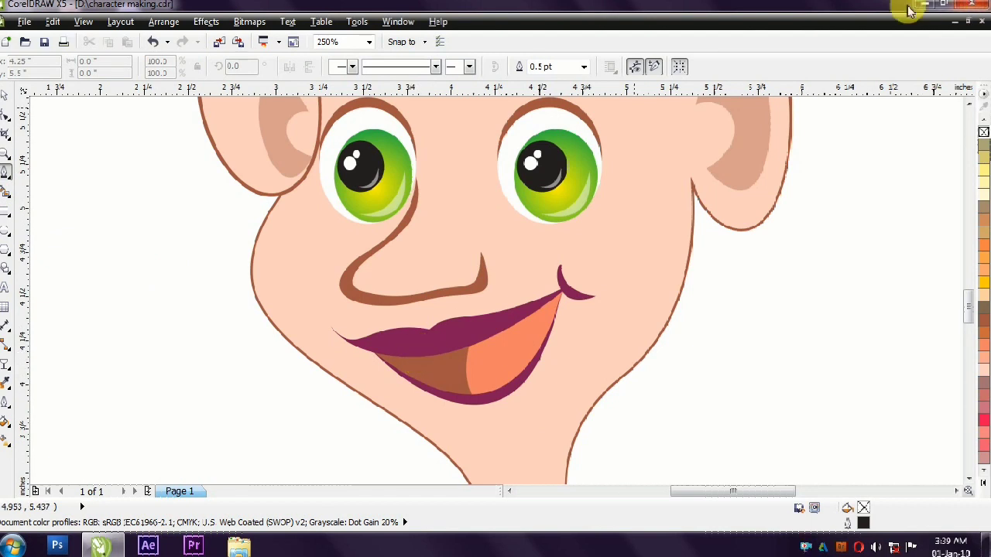
click(429, 355)
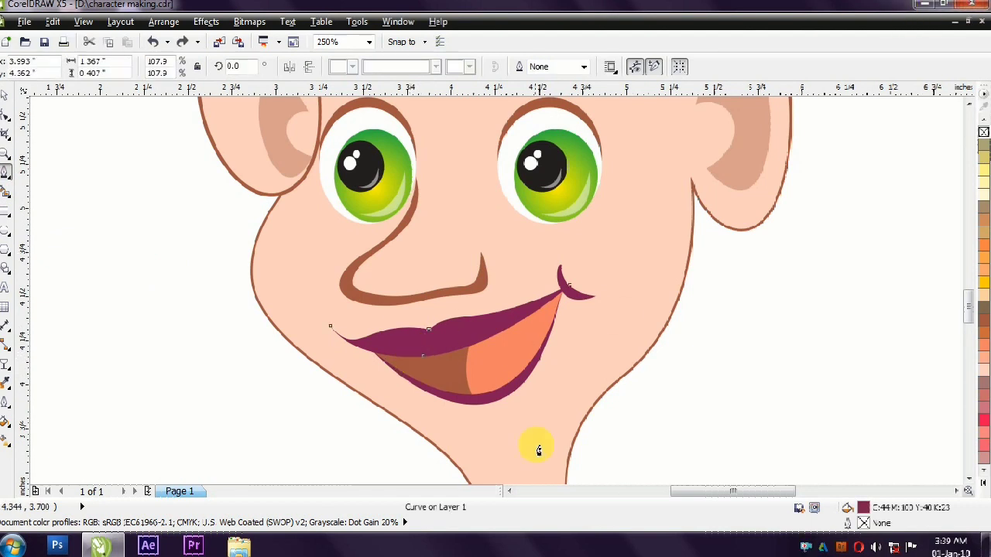
click(124, 333)
drag(153, 332, 465, 375)
click(124, 335)
key(space)
click(983, 482)
click(942, 255)
click(502, 399)
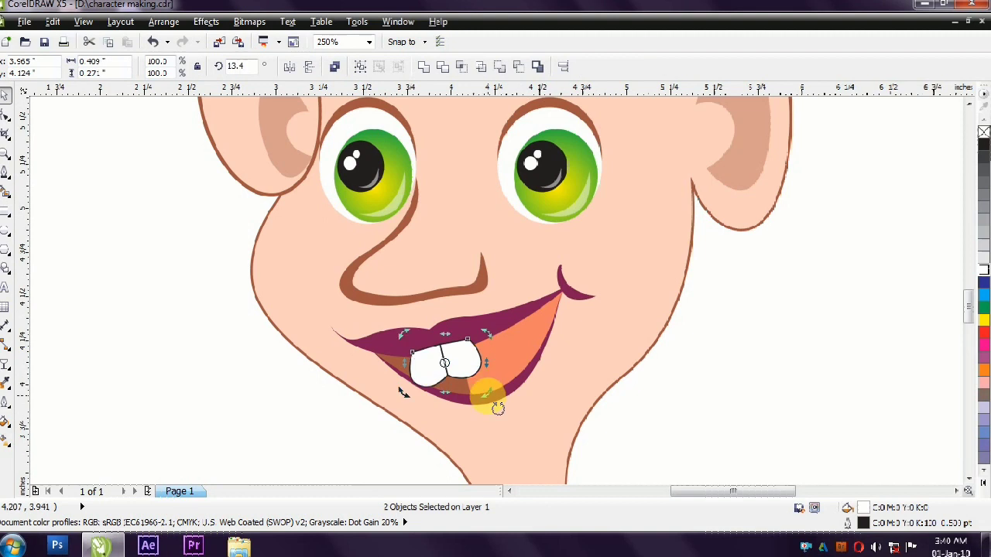
- Finish angling the two teeth and tuck their upper edges behind the upper lip
click(597, 398)
click(574, 356)
key(ctrl+Page_Up)
click(688, 421)
scroll(688, 420, down, 5)
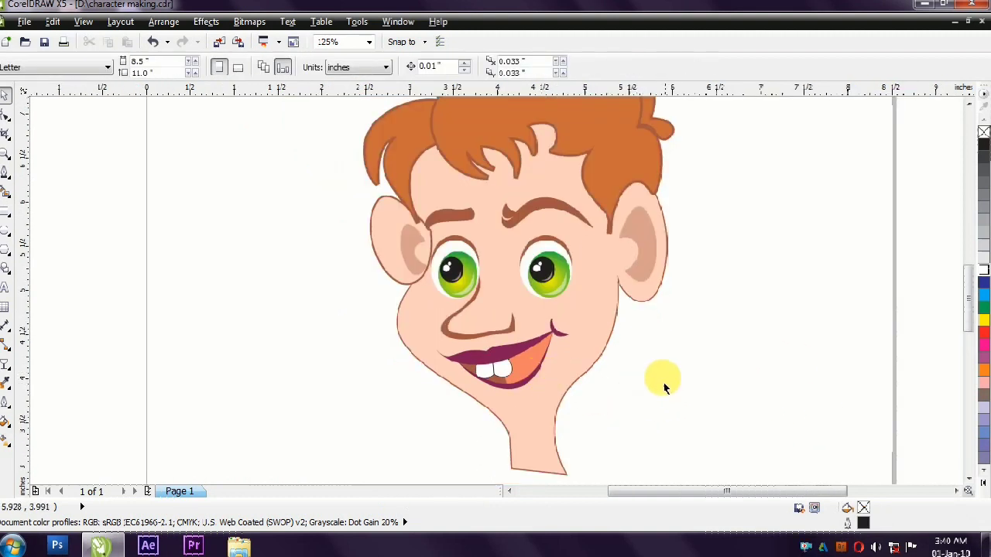
- Extend the left corner of the brown mouth interior by moving its nodes to close the gap along the lower lip
click(602, 347)
scroll(602, 347, up, 5)
click(504, 383)
click(454, 420)
click(454, 422)
key(F10)
scroll(387, 393, up, 4)
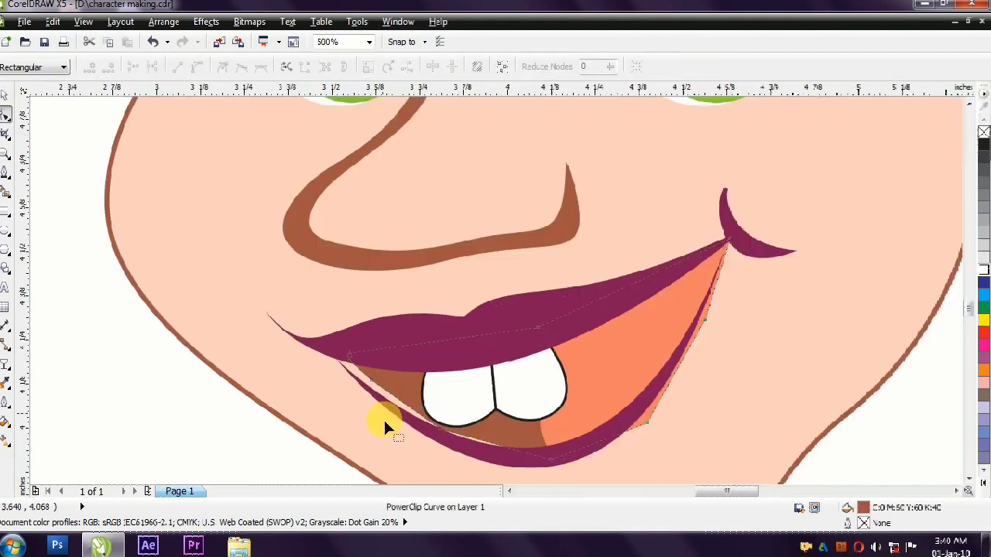
drag(322, 304, 279, 293)
key(space)
scroll(531, 359, down, 2)
key(space)
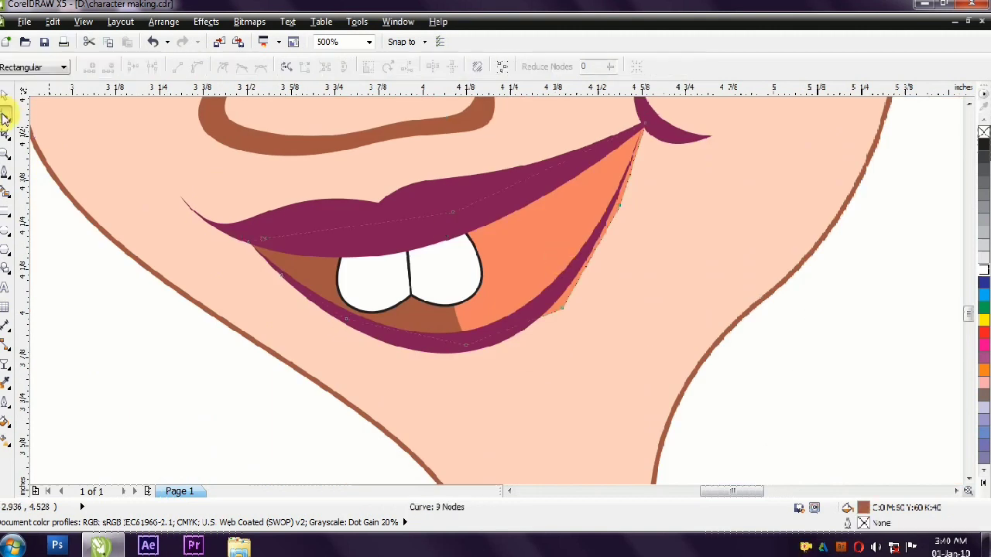
- Pull the mouth interior's right-edge node inward so the shape stays within the lower-lip crescent
drag(625, 211, 620, 208)
click(6, 96)
scroll(305, 372, down, 6)
click(332, 283)
scroll(496, 349, up, 4)
- Recolour the clipped tongue ellipse red within the mouth's PowerClip contents
click(508, 364)
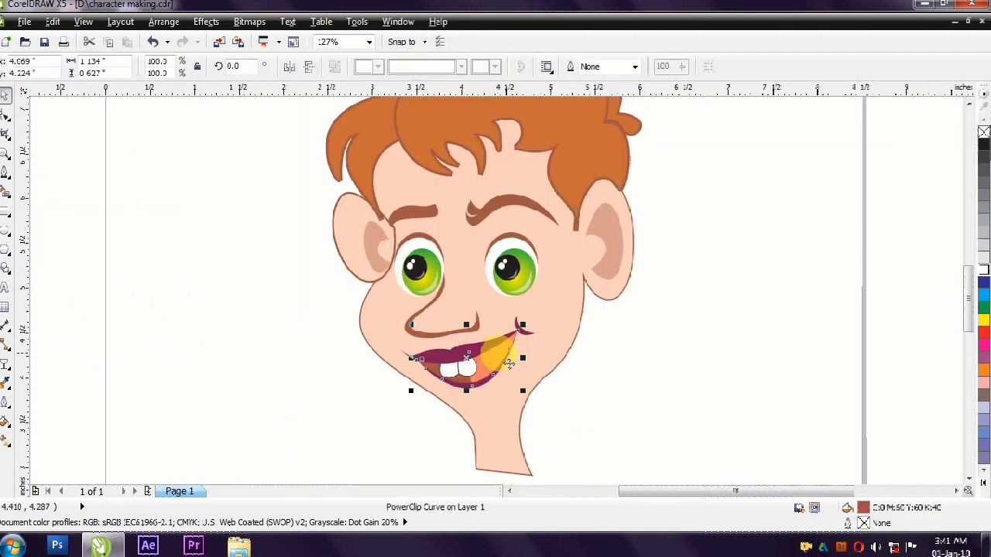
ctrl+click(509, 364)
click(983, 344)
click(983, 333)
ctrl+click(654, 371)
click(572, 323)
click(658, 387)
scroll(681, 383, down, 1)
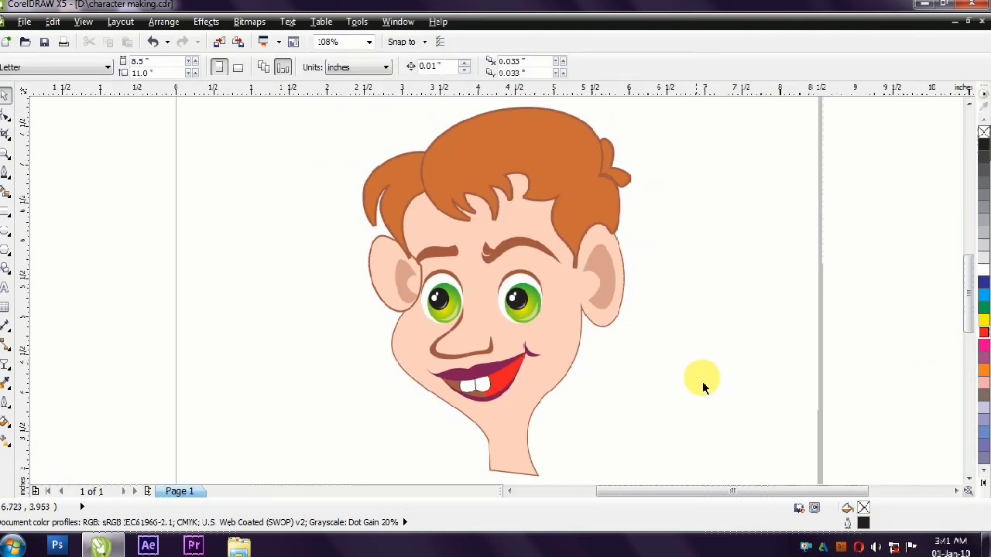
- Apply a linear fountain fill running from red down to purple on the clipped tongue ellipse
ctrl+click(524, 394)
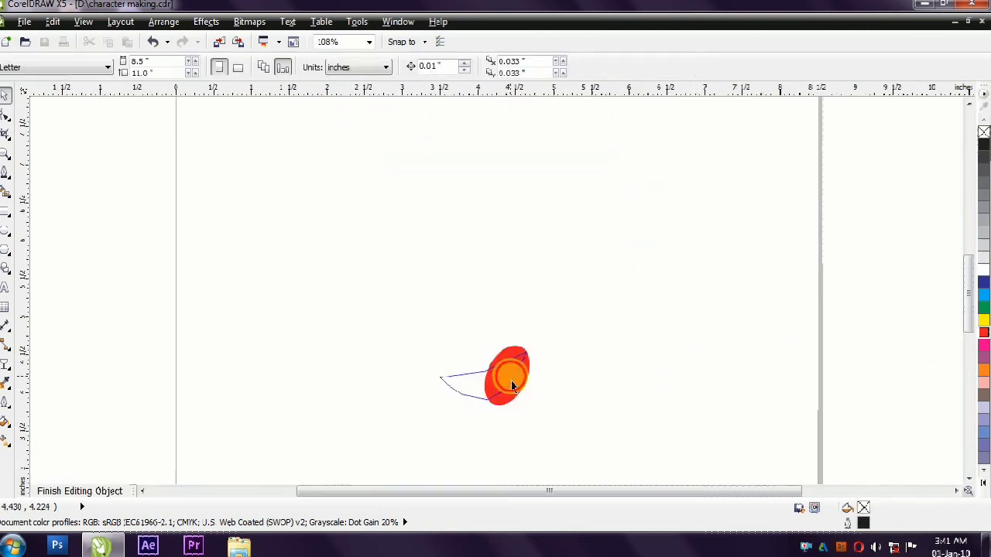
click(7, 440)
drag(511, 350, 503, 391)
click(181, 67)
click(193, 119)
click(6, 94)
ctrl+click(870, 230)
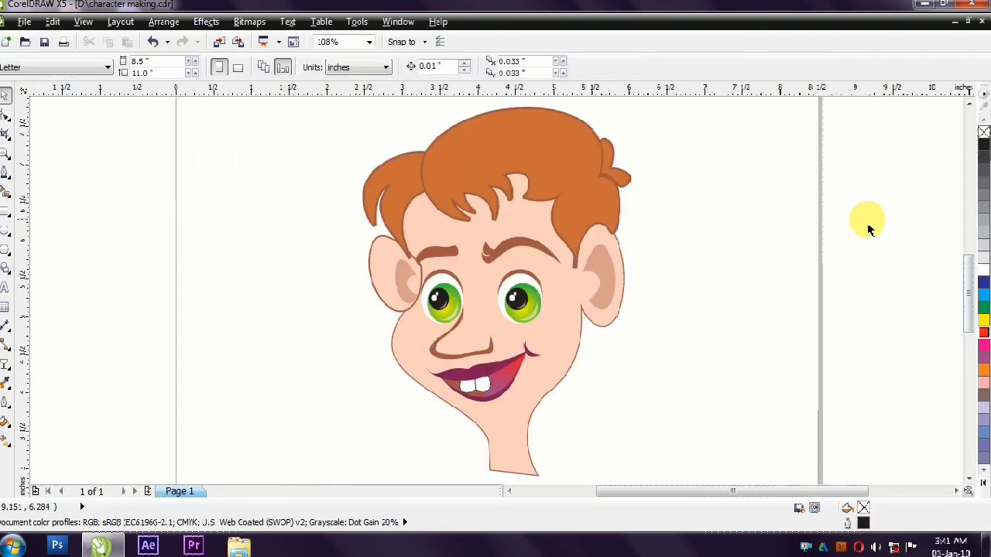
- Replace the purple end colour of the tongue's gradient with a dark slate grey
ctrl+click(524, 382)
key(g)
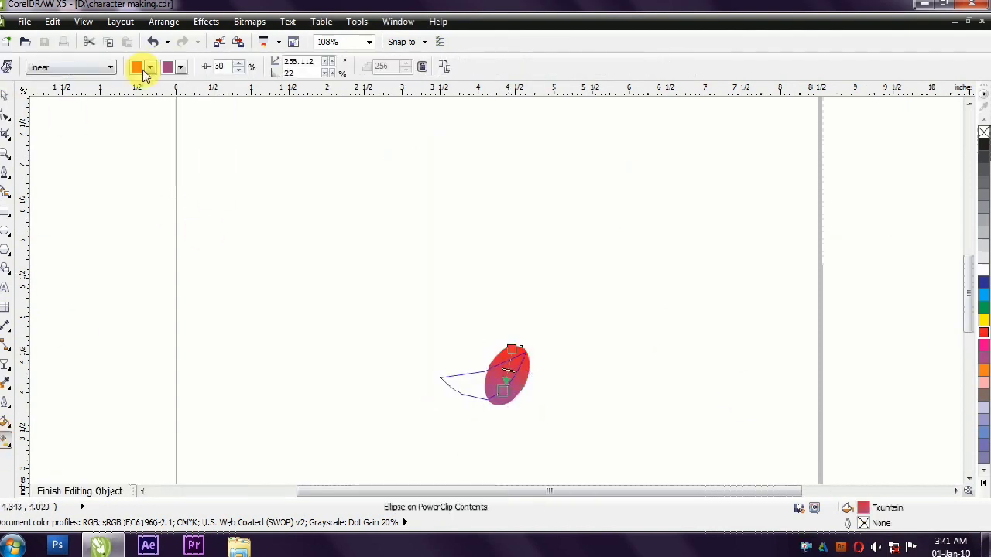
click(180, 66)
click(190, 128)
click(181, 67)
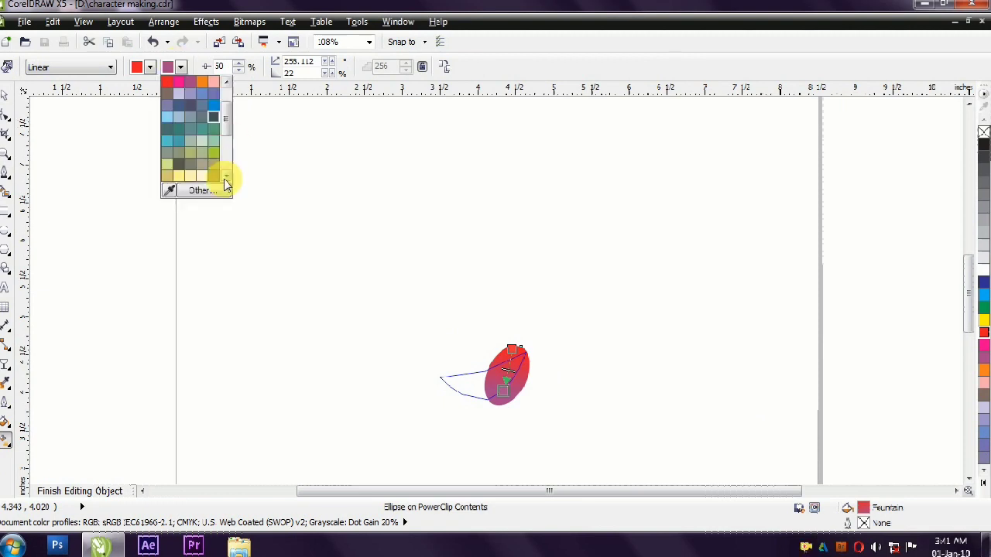
drag(225, 179, 229, 87)
click(214, 129)
key(space)
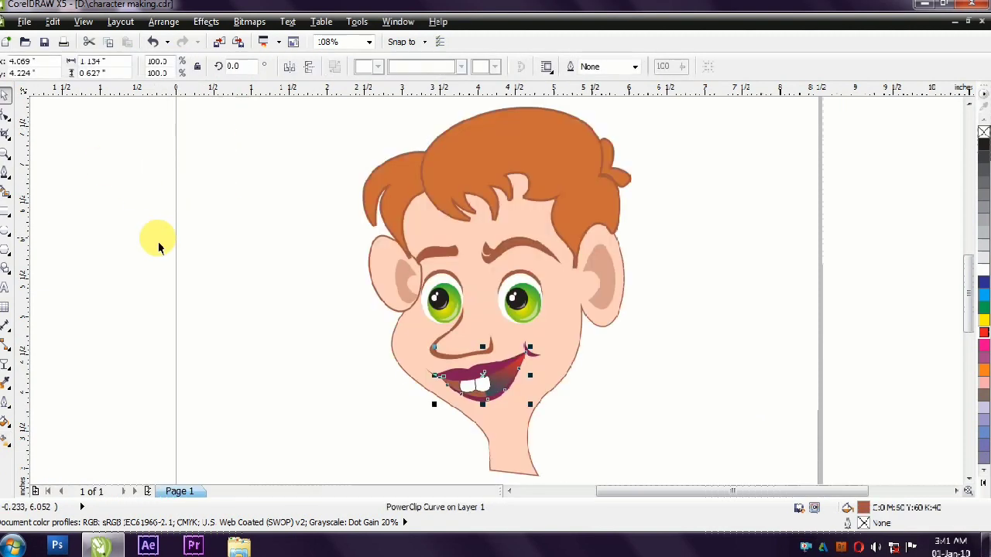
- Rotate the clipped tongue ellipse to 161.7 degrees so its dark gradient end lies at the raised mouth corner
ctrl+click(575, 400)
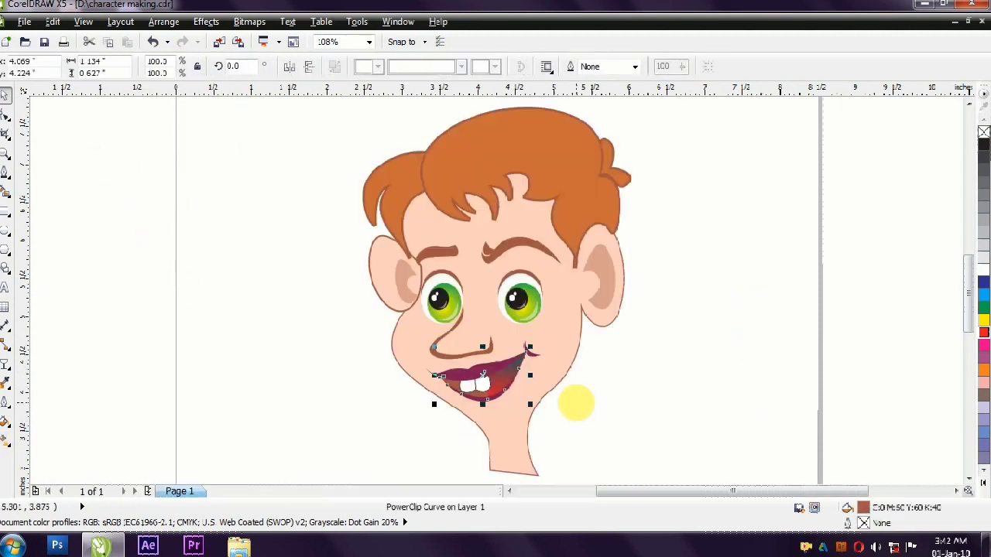
ctrl+click(509, 416)
drag(511, 388, 518, 380)
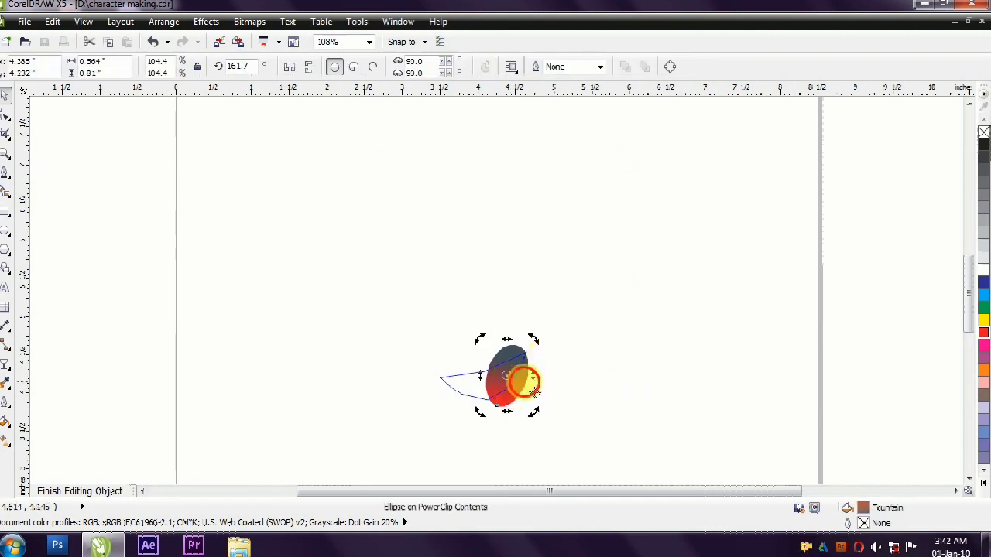
ctrl+click(655, 398)
- Select both teeth and remove their black outlines
click(465, 393)
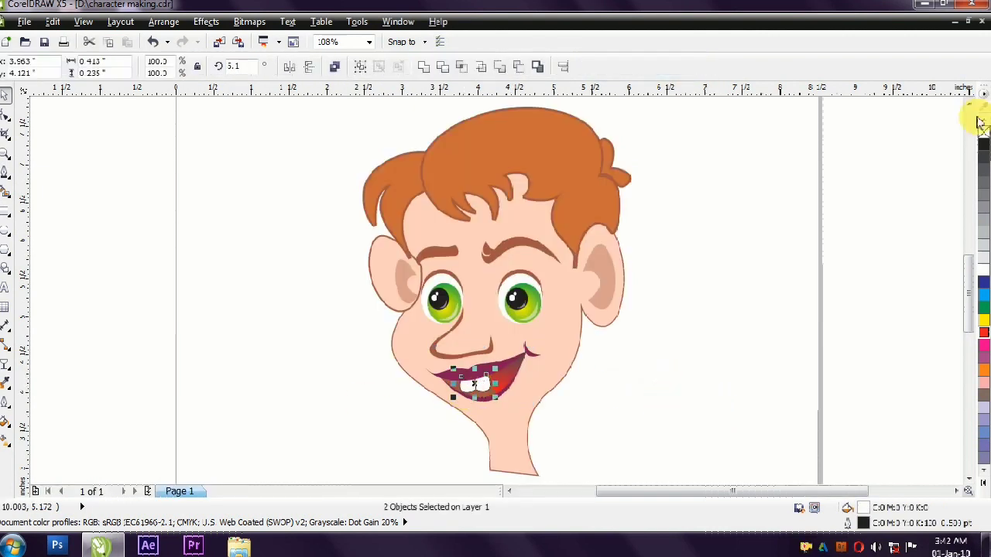
click(686, 328)
scroll(573, 274, up, 2)
scroll(573, 279, down, 2)
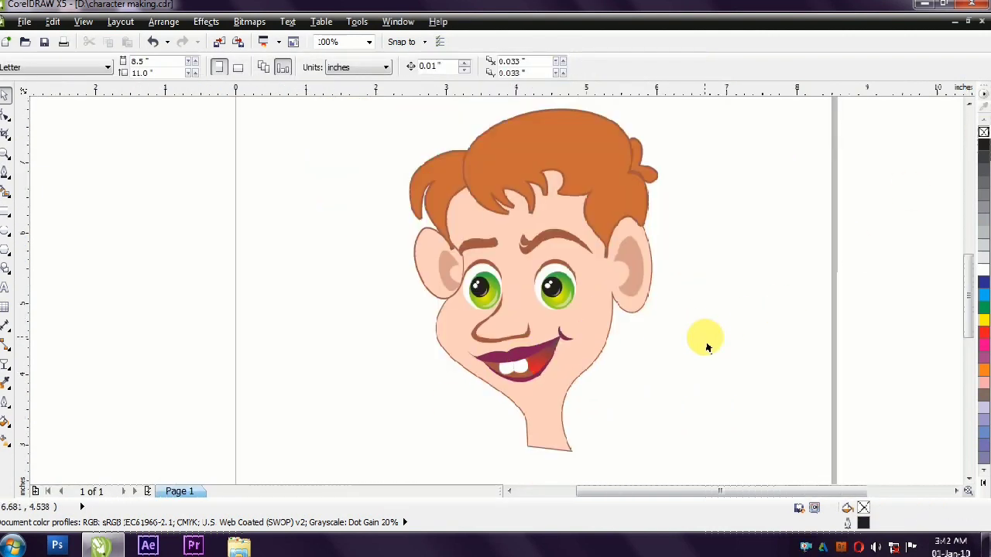
- Draw a circle about 0.48 inches wide on the right cheek, filled red C0 M100 Y100 K0 without an outline
scroll(612, 333, up, 2)
click(7, 237)
drag(530, 305, 601, 376)
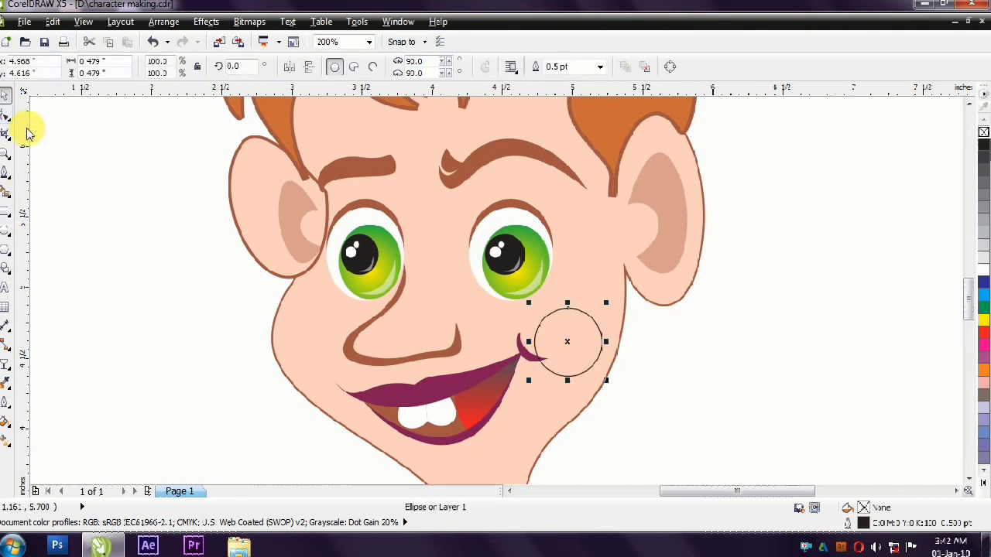
click(984, 343)
right_click(985, 131)
click(984, 332)
drag(573, 331, 574, 327)
- Convert the red cheek circle to a 300 dpi CMYK bitmap with anti-aliasing and a transparent background
click(249, 21)
mouse_move(206, 21)
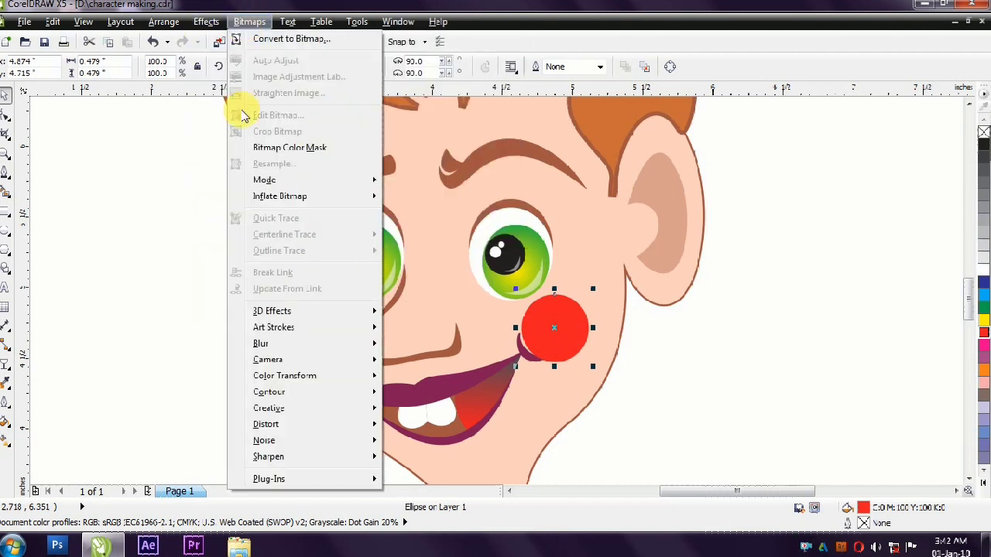
click(250, 21)
click(249, 21)
click(258, 43)
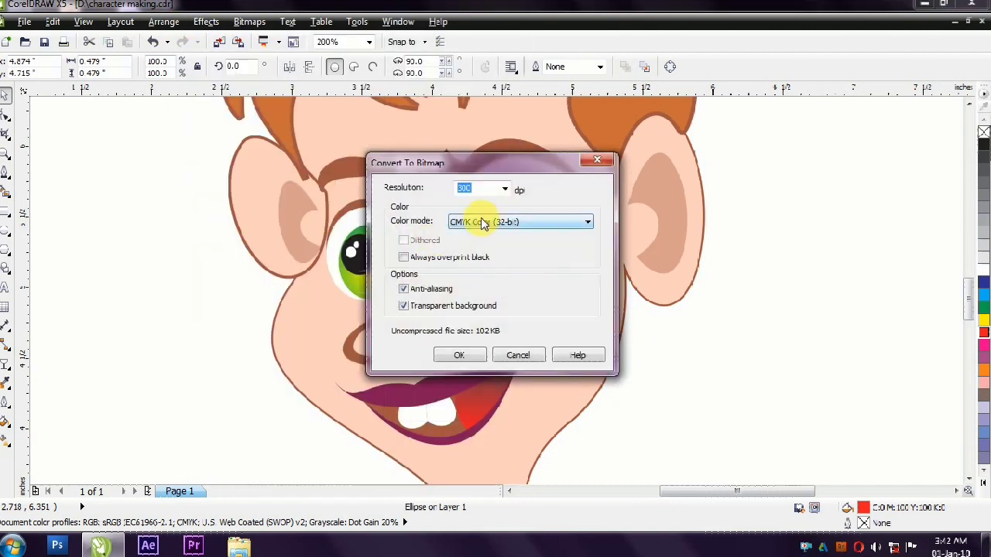
click(457, 354)
- Apply a Gaussian Blur with a 42-pixel radius to the cheek bitmap
click(206, 21)
mouse_move(250, 21)
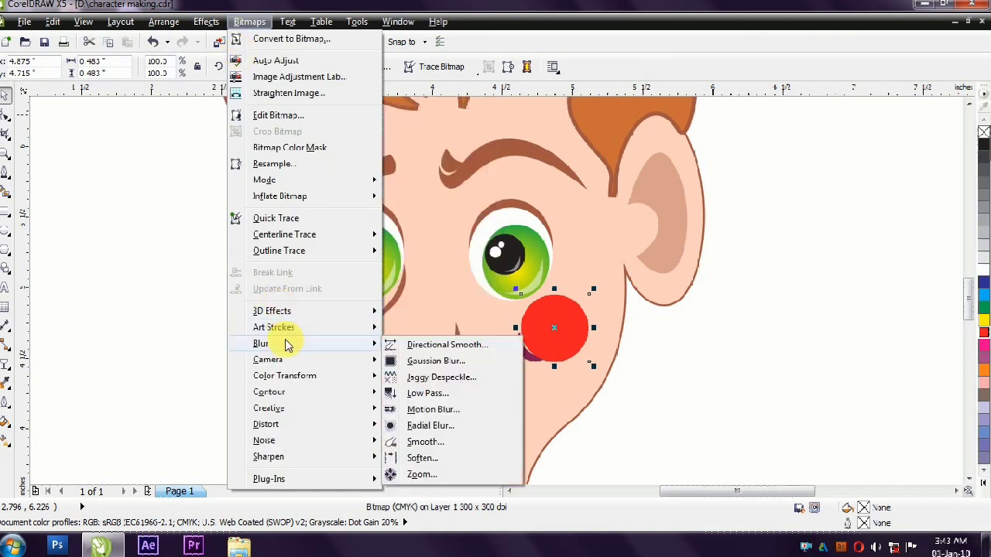
mouse_move(286, 343)
click(422, 376)
drag(491, 221, 463, 105)
drag(373, 162, 409, 143)
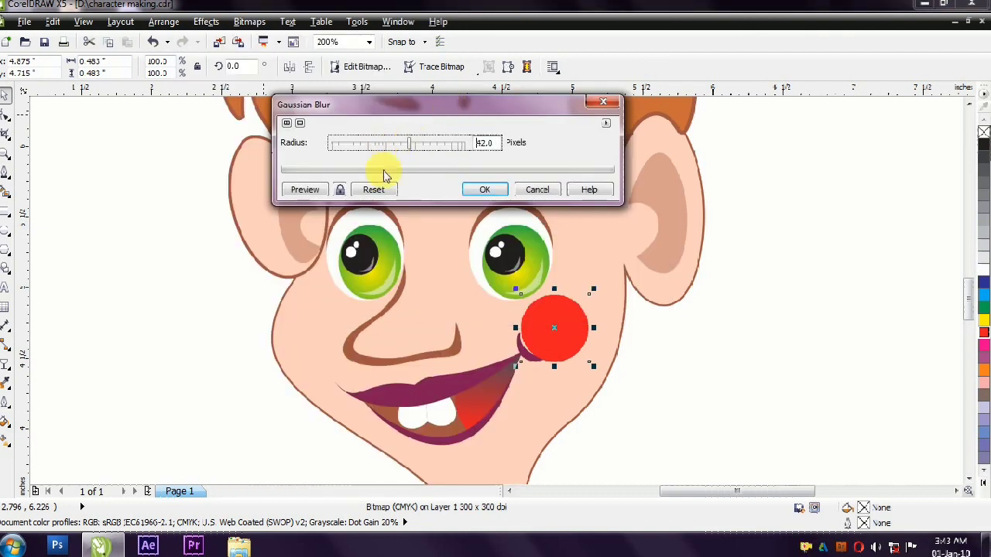
click(310, 190)
click(499, 191)
- PowerClip the blurred red blush inside the face shape and move it onto the right cheek
mouse_move(563, 359)
mouse_down()
mouse_move(593, 325)
mouse_move(486, 292)
mouse_move(558, 350)
mouse_up()
ctrl+click(606, 329)
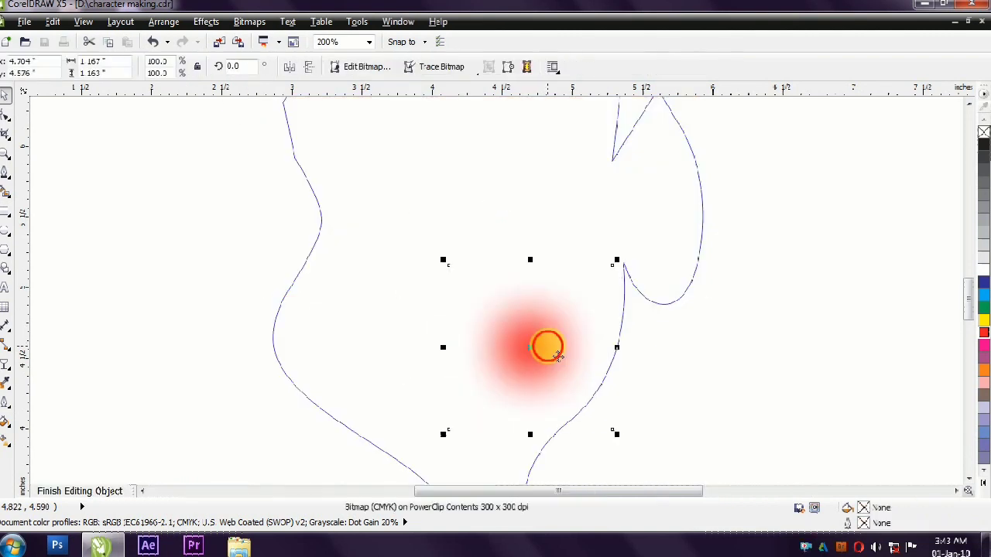
ctrl+click(625, 361)
key(Escape)
- Reposition the clipped blush higher on the cheek, just beneath the right eye
click(611, 332)
ctrl+click(604, 345)
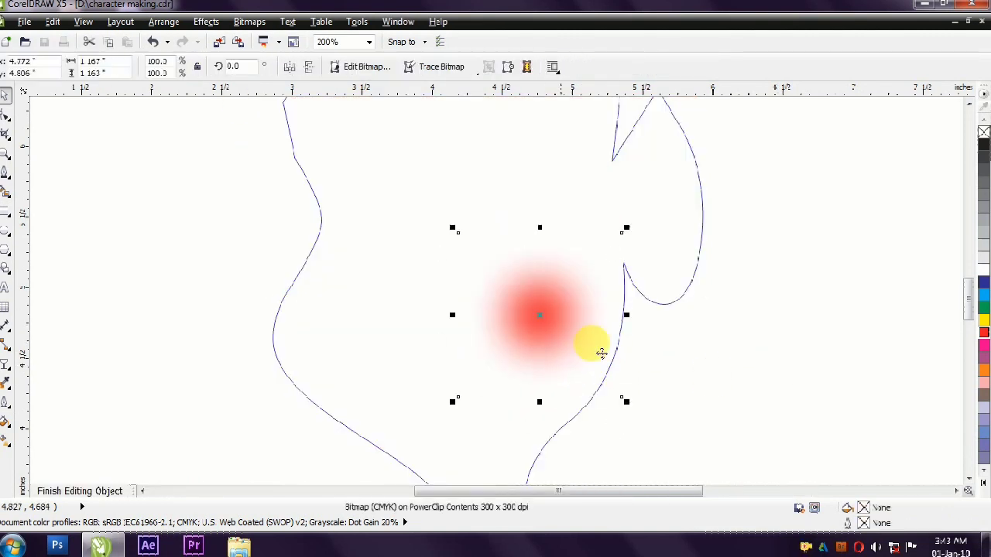
ctrl+click(401, 282)
scroll(402, 283, down, 1)
scroll(699, 333, up, 1)
ctrl+click(674, 332)
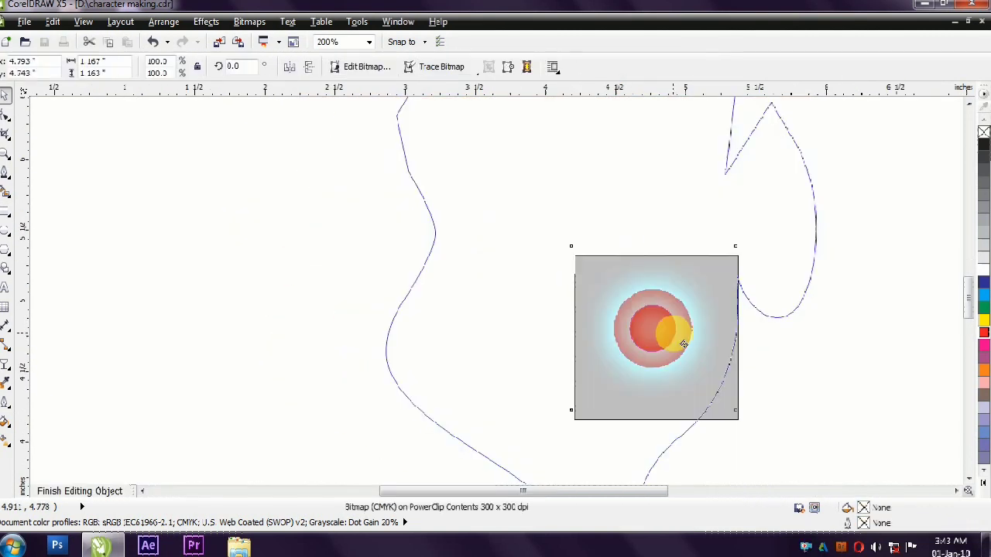
ctrl+click(793, 376)
scroll(385, 296, down, 1)
- Enlarge the clipped cheek blush to about 1.45 inches and give it a uniform transparency of 50
ctrl+click(526, 322)
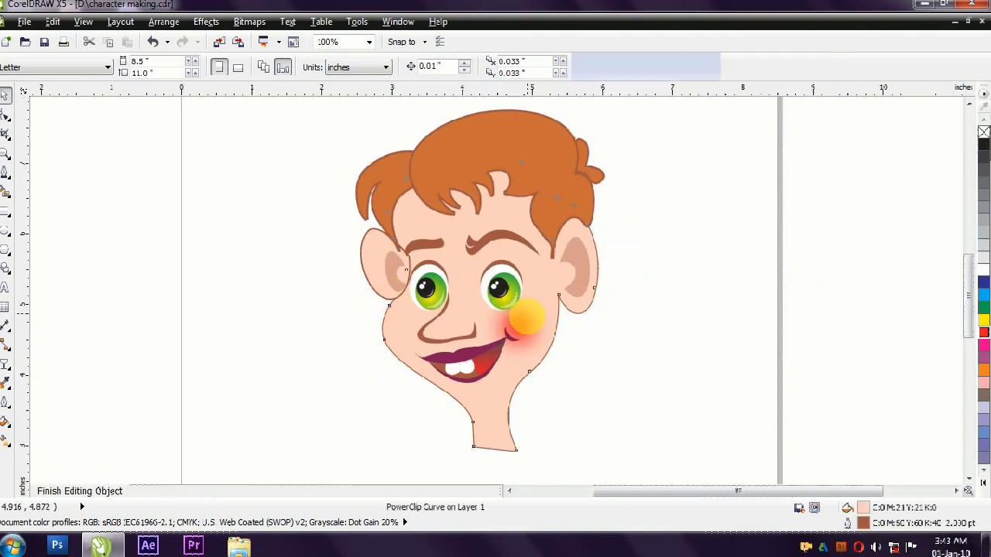
drag(565, 276, 575, 265)
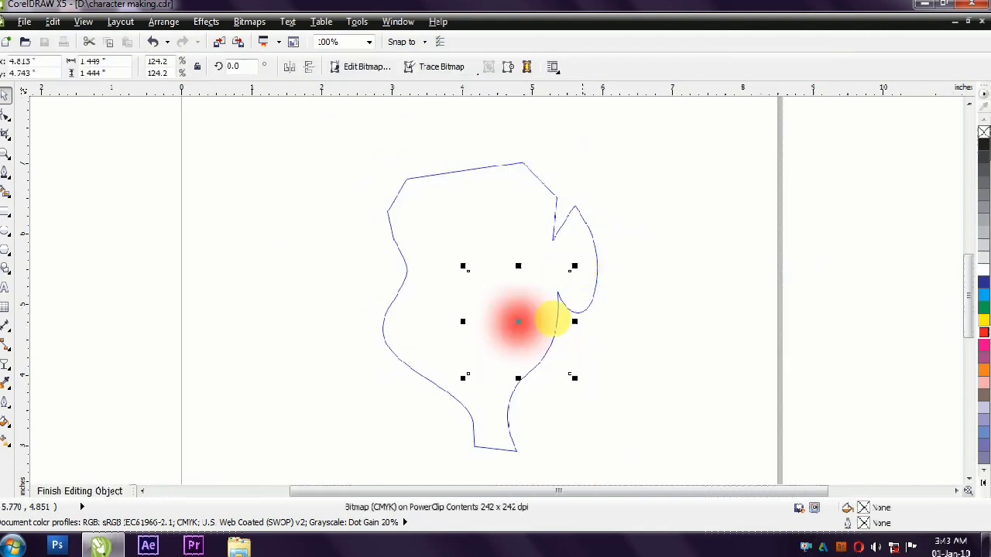
click(5, 365)
click(43, 68)
click(44, 88)
click(5, 96)
click(80, 492)
- Try scaling the clipped cheek blush down within the face shape
scroll(501, 333, up, 2)
click(559, 321)
scroll(561, 320, down, 2)
scroll(566, 317, up, 1)
ctrl+click(573, 320)
click(583, 324)
drag(669, 202, 644, 244)
ctrl+click(733, 388)
- Readjust the uniform transparency of the clipped right cheek blush and finish editing the face's contents
scroll(692, 381, down, 1)
click(662, 326)
ctrl+click(660, 326)
click(638, 347)
drag(660, 309, 682, 286)
click(4, 365)
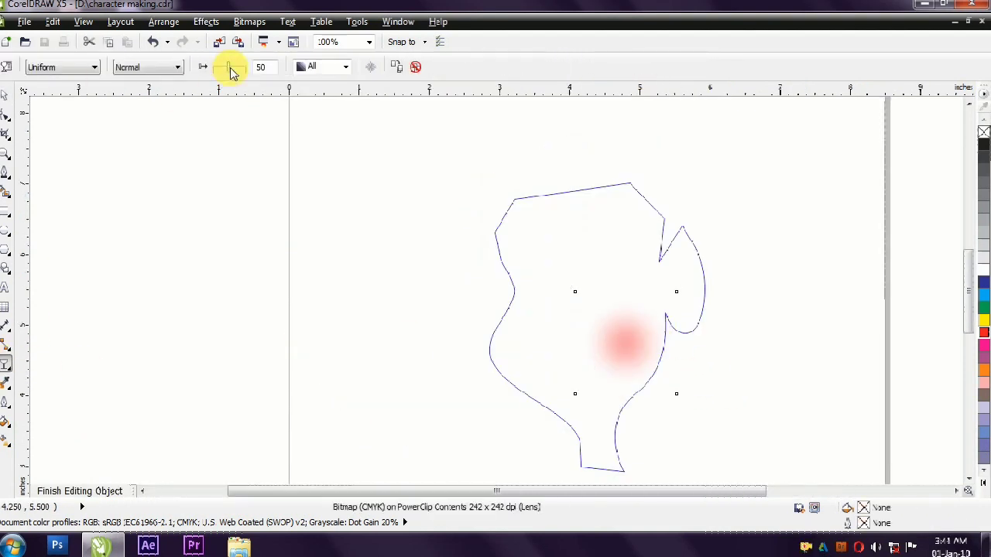
drag(227, 71, 73, 93)
ctrl+click(779, 330)
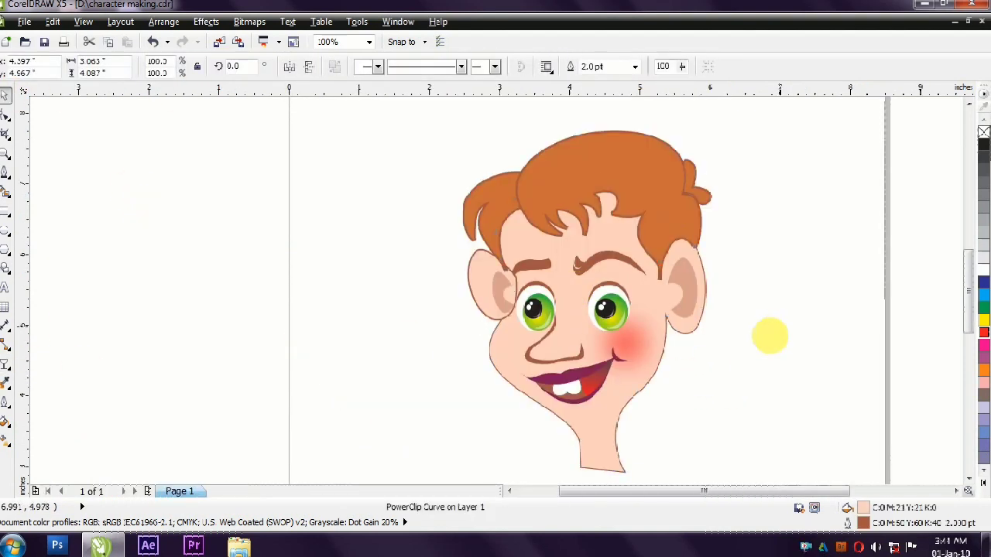
- Copy the blush onto the left cheek inside the face clip and scale the copy to about 1.22 inches
click(704, 394)
click(644, 349)
ctrl+click(655, 352)
drag(639, 349, 515, 348)
drag(506, 344, 529, 350)
ctrl+click(716, 395)
click(705, 396)
ctrl+click(614, 383)
click(544, 339)
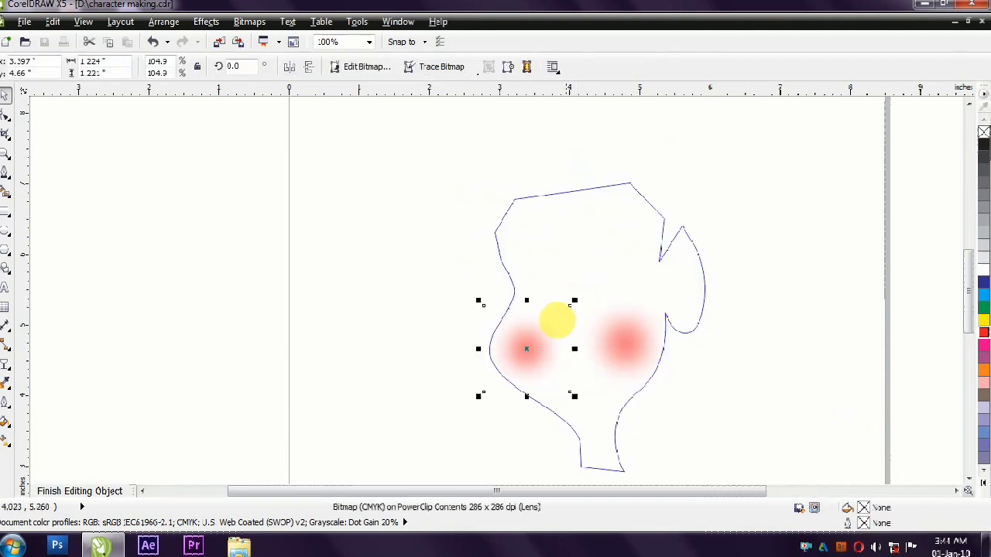
ctrl+click(688, 400)
- Raise the uniform transparency of the clipped left cheek blush so it is paler than the right one
scroll(613, 389, up, 2)
scroll(279, 273, up, 2)
ctrl+click(280, 273)
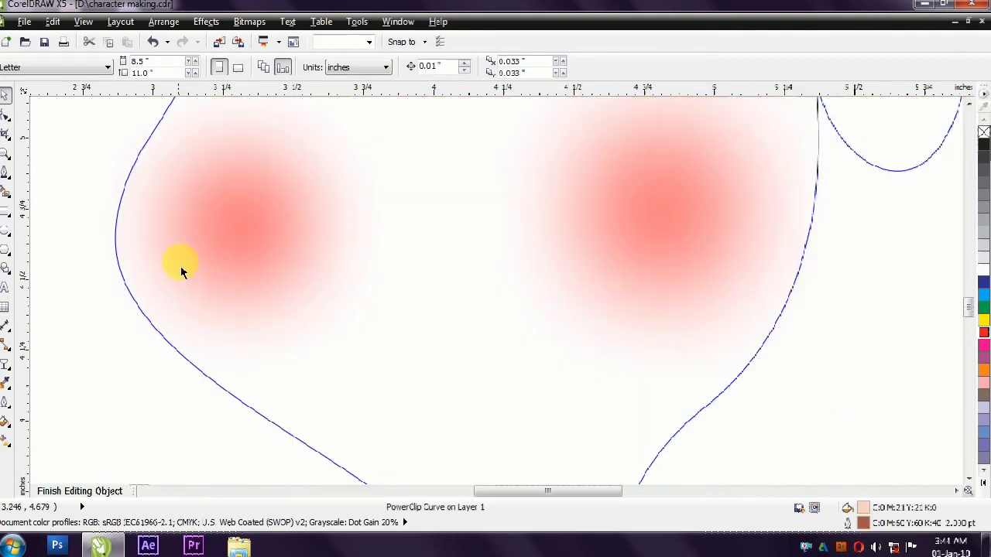
click(181, 265)
click(5, 364)
click(222, 67)
click(5, 94)
ctrl+click(545, 146)
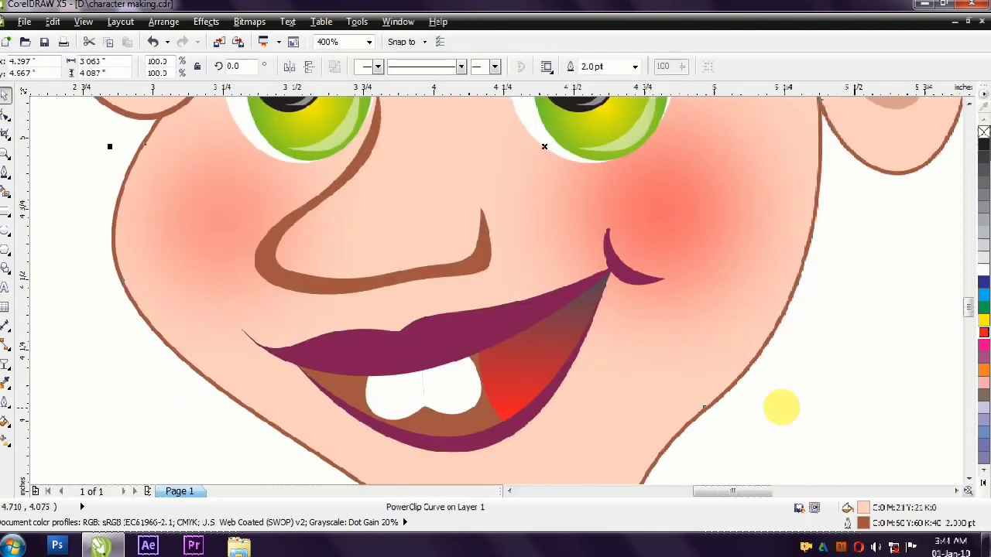
scroll(668, 402, down, 4)
click(679, 416)
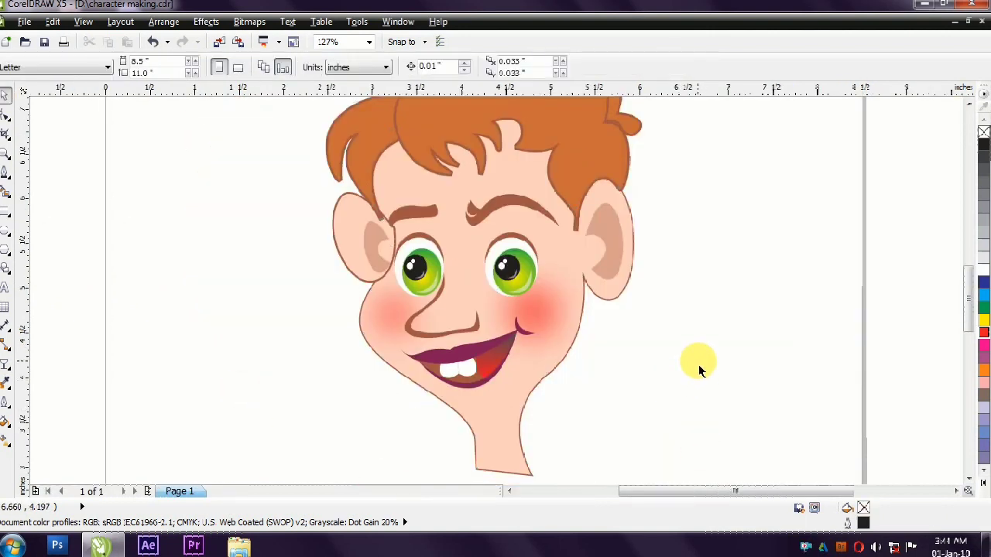
scroll(457, 287, up, 2)
scroll(501, 381, down, 2)
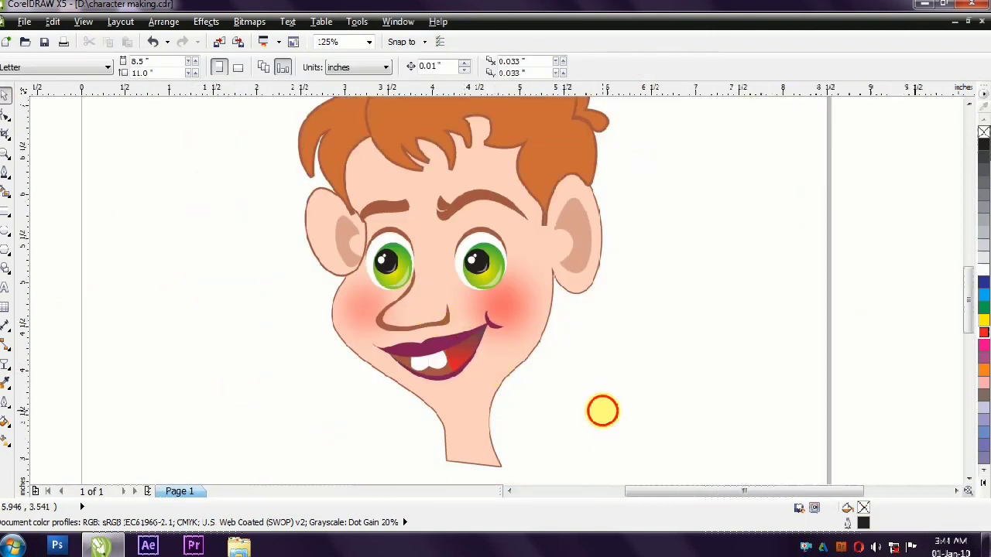
click(418, 403)
double_click(426, 398)
key(space)
click(302, 276)
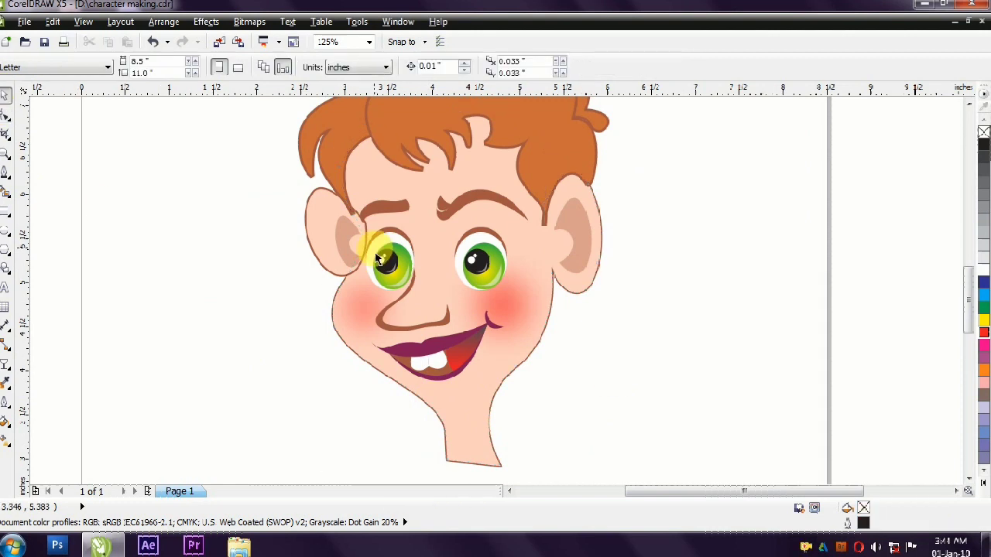
scroll(377, 354, up, 2)
scroll(333, 319, down, 2)
click(487, 287)
click(88, 240)
- Place a copy of the purple mouth-corner crease below the lower lip, scaled to about 76% and rotated to follow the lip
click(473, 307)
drag(490, 366, 442, 381)
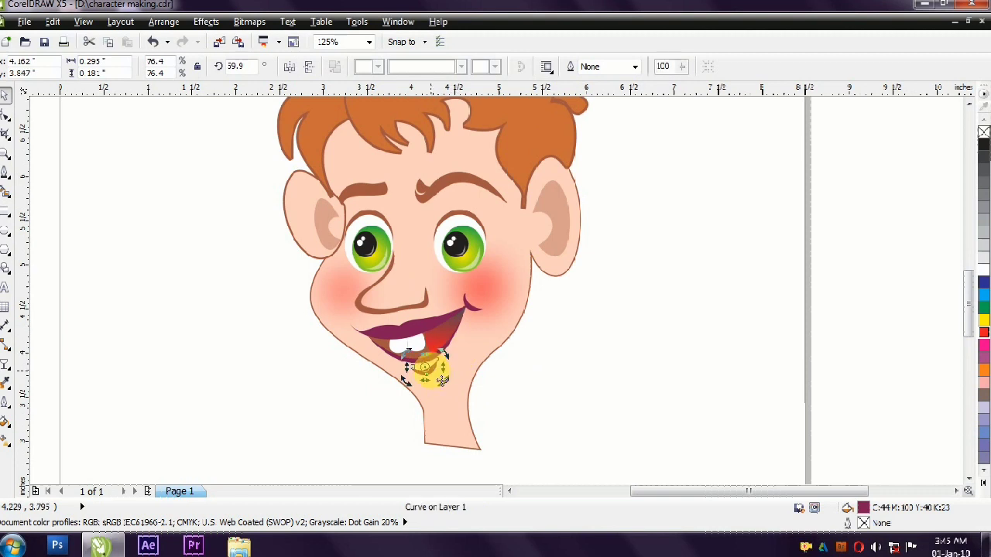
drag(457, 358, 456, 357)
click(658, 341)
- Fill the crease below the lower lip with white and adjust its shape and angle to follow the lip
click(425, 372)
click(984, 271)
click(356, 398)
scroll(317, 396, up, 1)
click(570, 346)
drag(614, 367, 563, 353)
- Apply a uniform transparency to the white highlight below the lower lip
click(5, 290)
click(31, 67)
click(34, 88)
key(space)
key(Escape)
scroll(571, 365, down, 1)
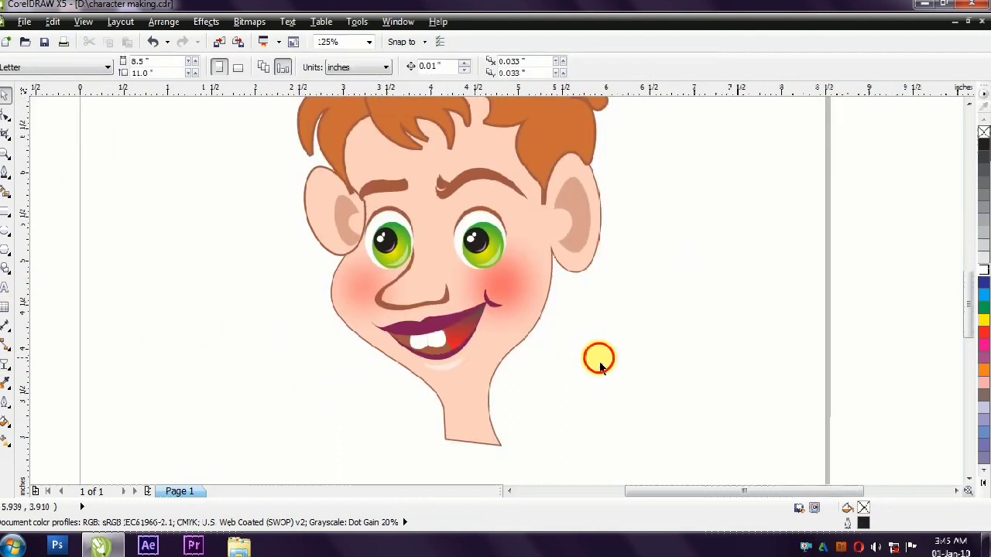
- Recolour the purple lips with the orange-brown of the hair
click(456, 351)
click(586, 127)
click(443, 326)
key(Escape)
- Fill the mouth interior with dark brown C36 M87 Y100 K55
ctrl+click(462, 348)
ctrl+click(462, 348)
double_click(863, 507)
click(436, 151)
click(523, 292)
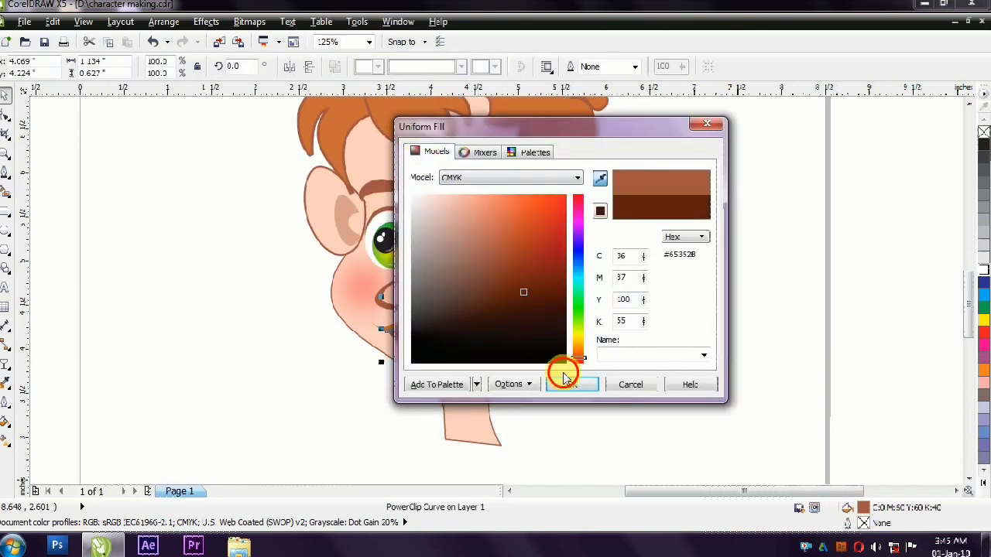
click(565, 379)
click(663, 350)
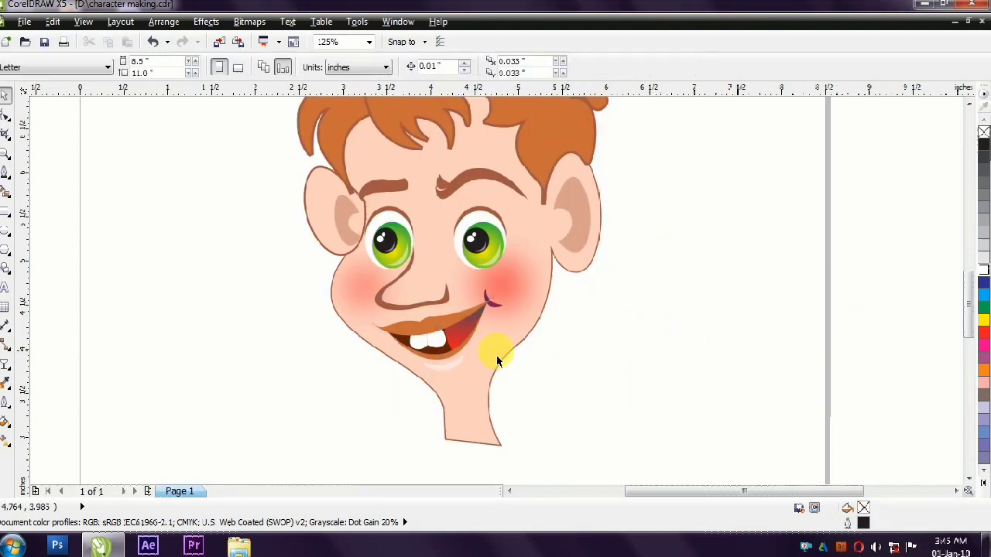
- Add a node in the middle of the neck's bottom edge and pull it downward to lengthen the neck
scroll(542, 340, left, 1)
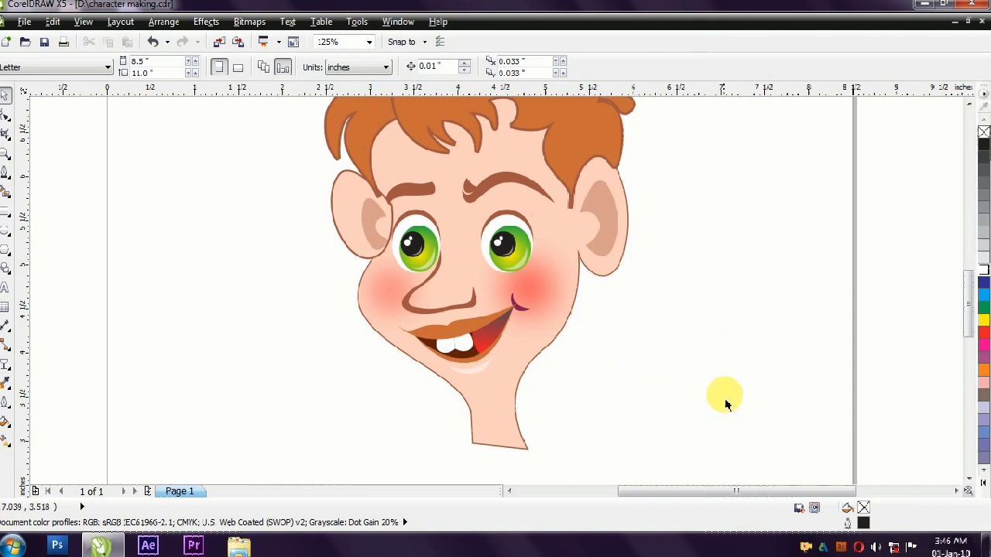
click(429, 350)
scroll(430, 350, down, 3)
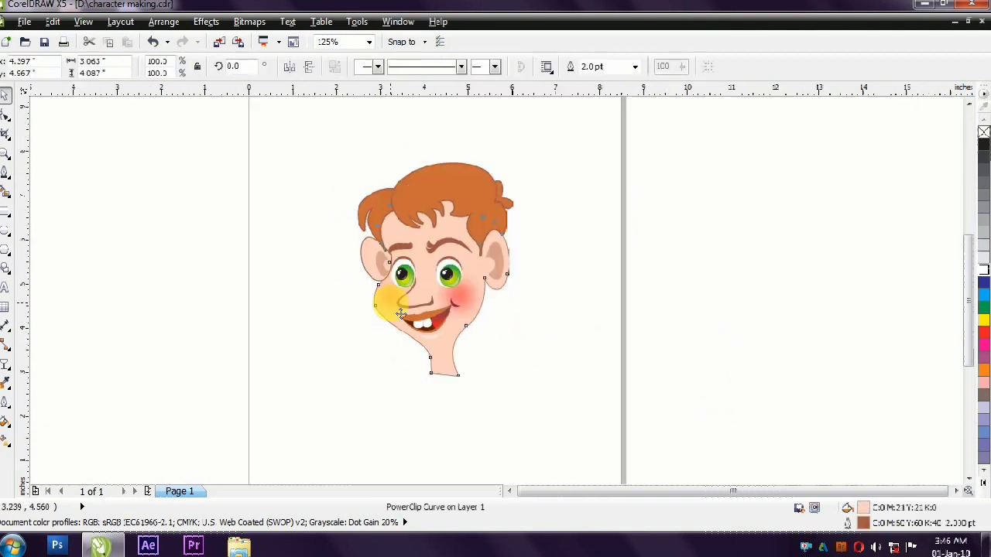
scroll(425, 398, up, 3)
click(586, 369)
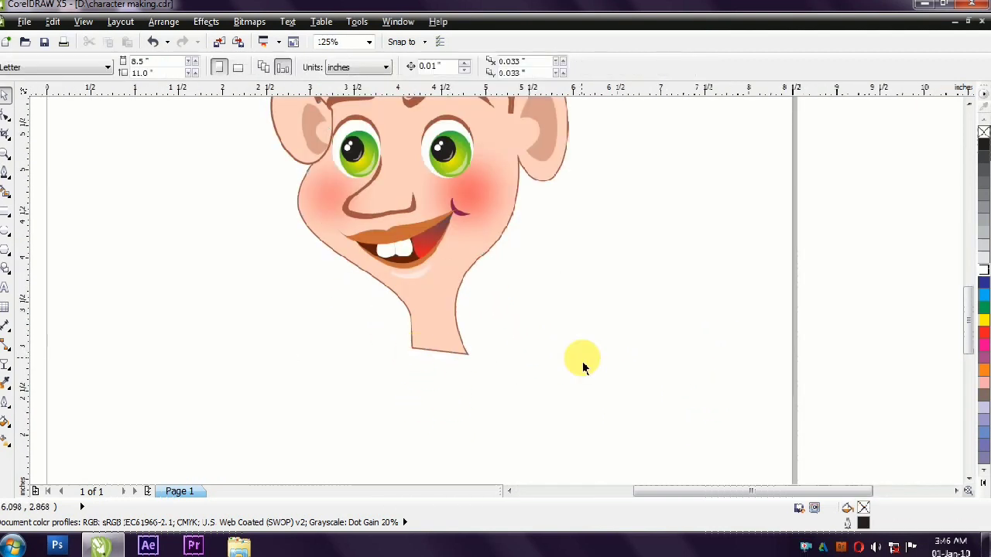
click(436, 347)
key(F10)
double_click(436, 354)
drag(436, 353, 426, 425)
- Smooth the neck's bottom corners and sides into a rounded, widening lower end
drag(391, 341, 484, 453)
key(s)
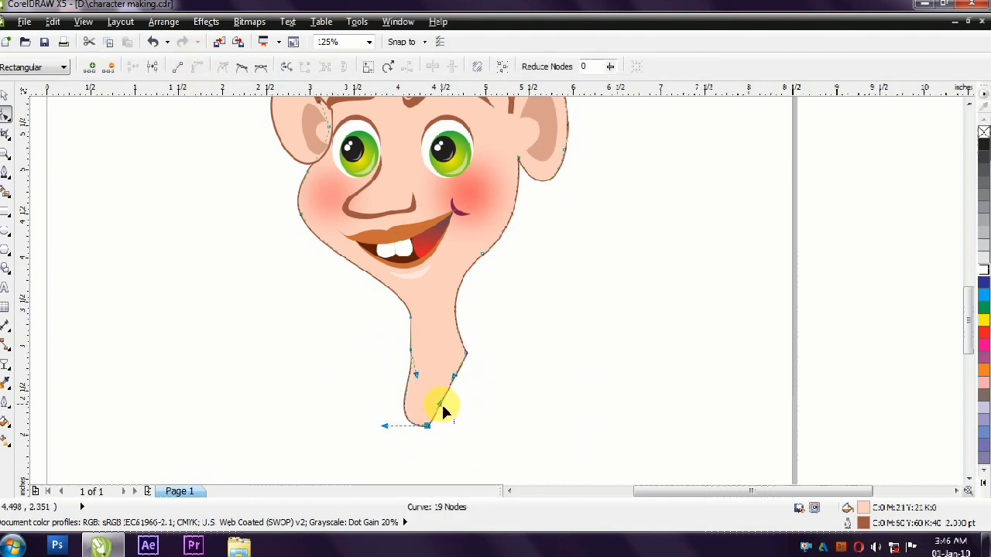
drag(457, 381, 474, 391)
drag(425, 343, 390, 385)
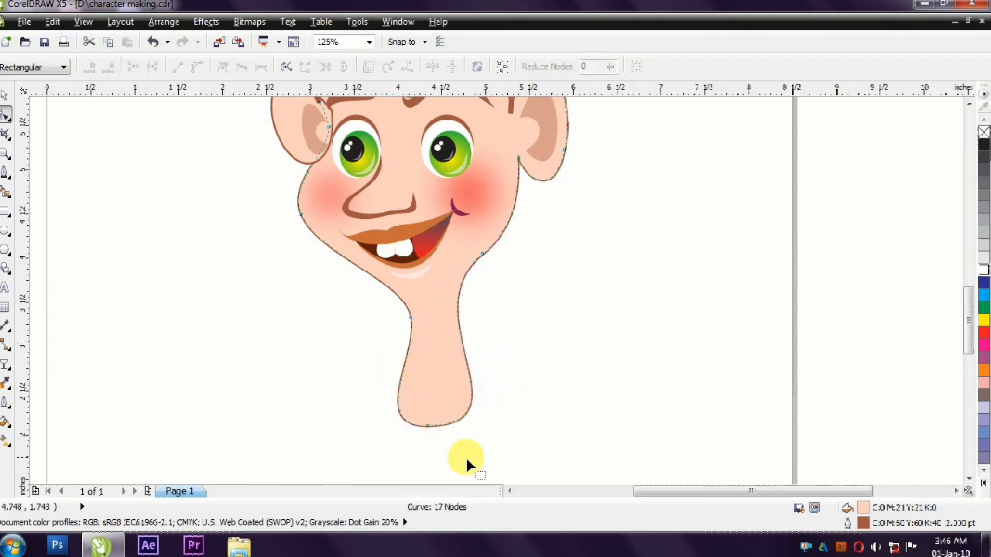
scroll(456, 379, down, 1)
click(4, 94)
scroll(408, 417, up, 1)
- Lower the neck's bottom node by about 0.125 inch and widen its curves on both sides
click(487, 381)
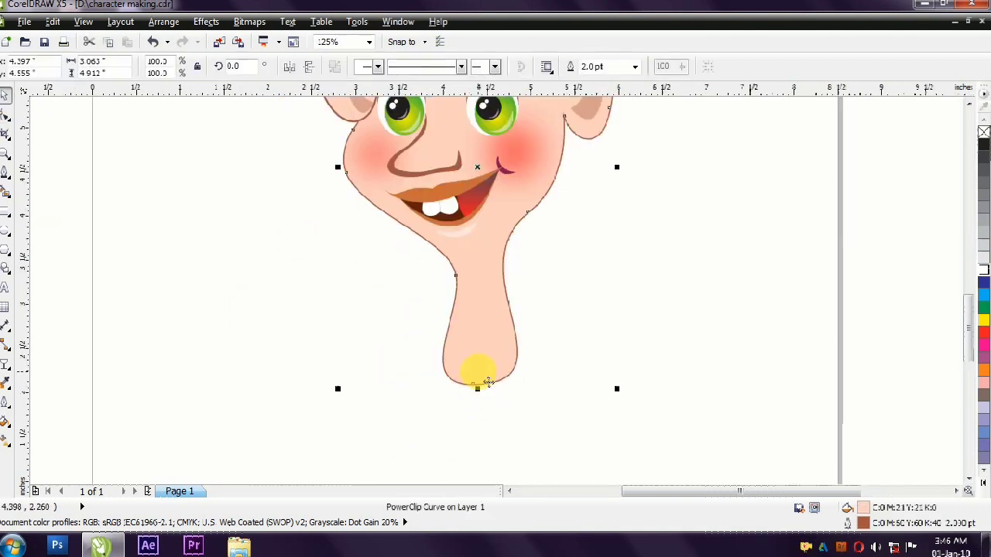
click(6, 116)
click(502, 271)
drag(492, 378, 475, 394)
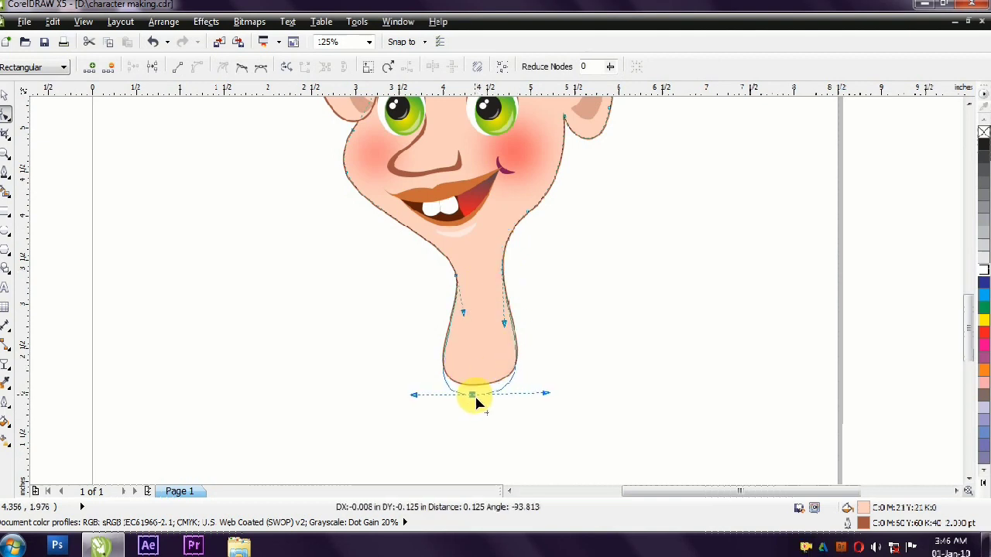
drag(415, 395, 394, 379)
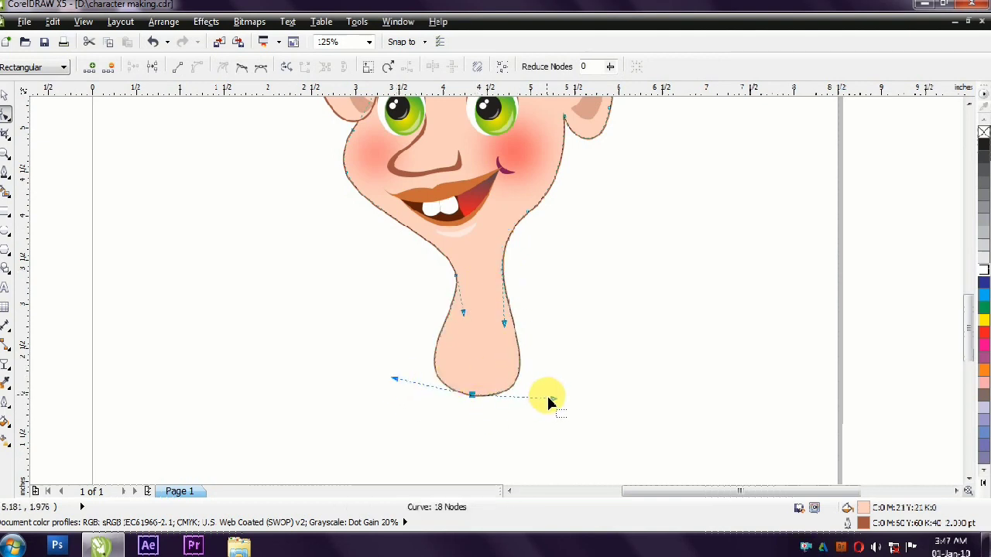
drag(568, 391, 570, 387)
double_click(434, 361)
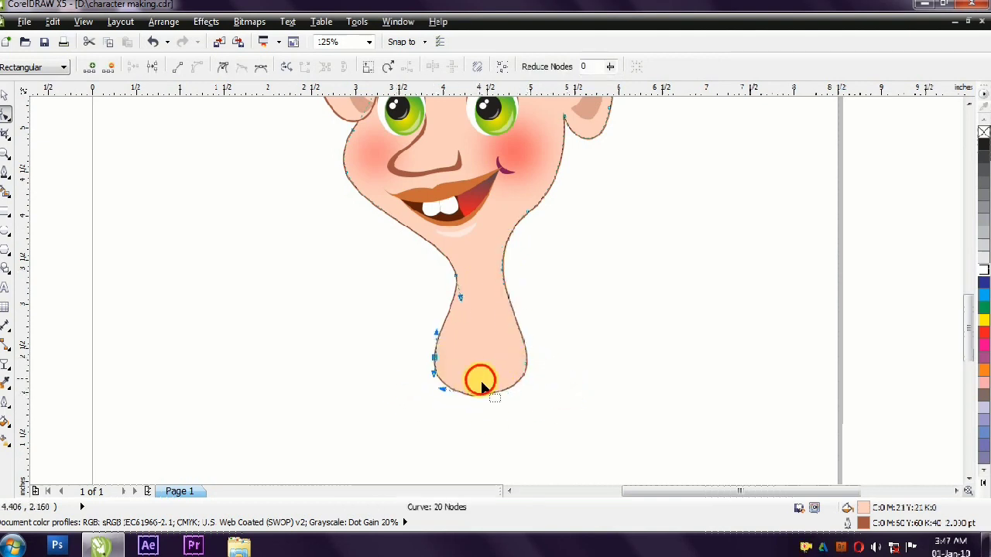
key(Delete)
scroll(476, 361, down, 1)
click(5, 97)
click(555, 334)
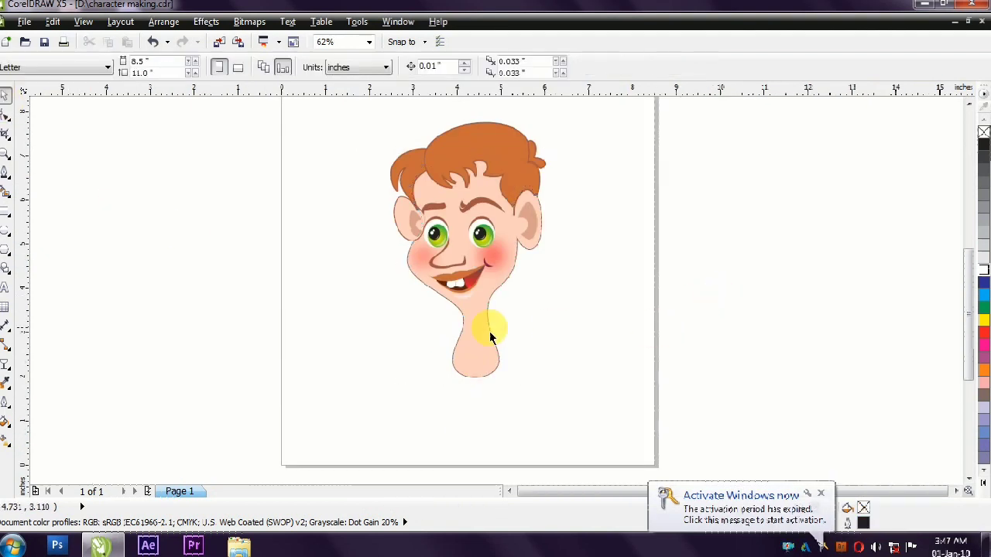
- Draw a T-shirt outline below the neck with the Pen tool, forming the left shoulder, left sleeve, side and hem
scroll(490, 332, up, 1)
scroll(489, 334, down, 1)
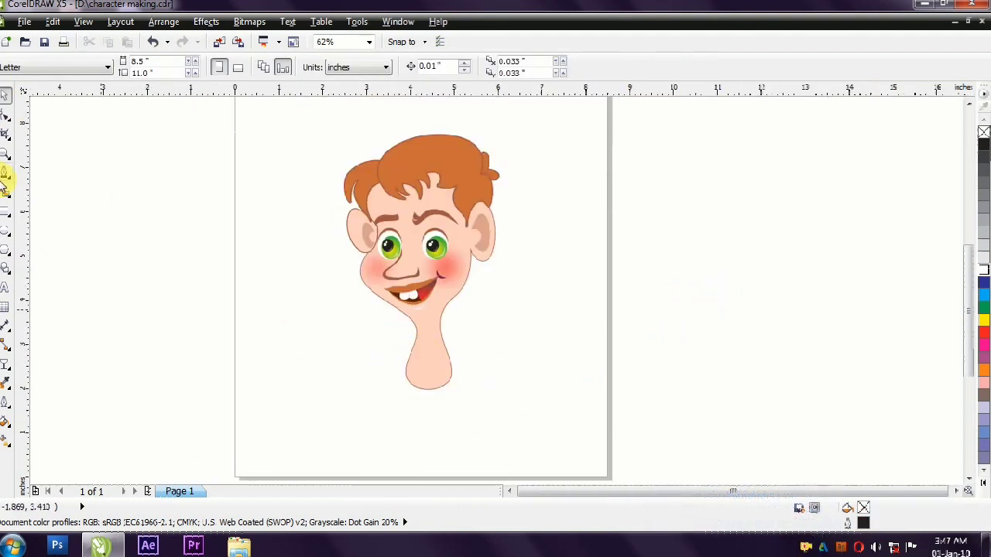
click(4, 173)
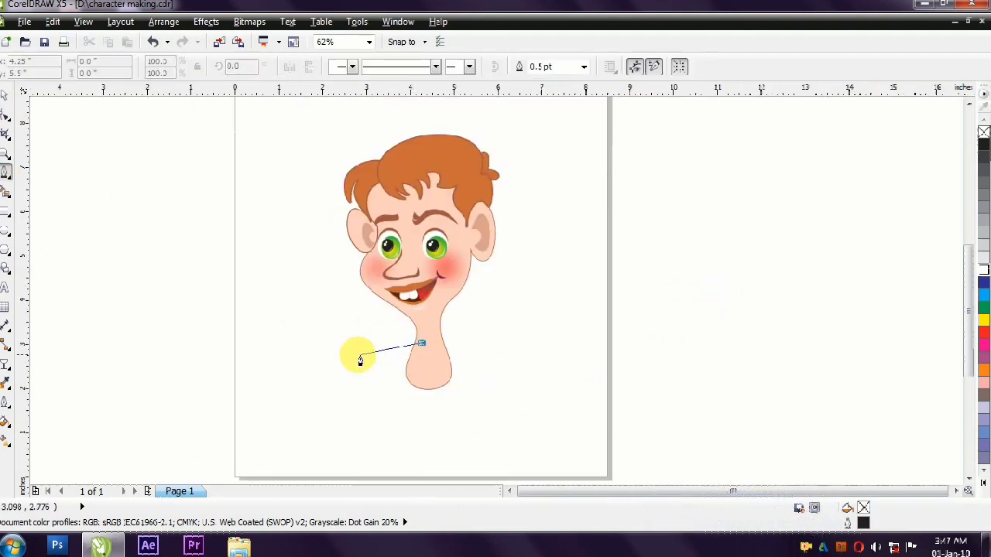
drag(355, 354, 315, 349)
drag(329, 413, 361, 465)
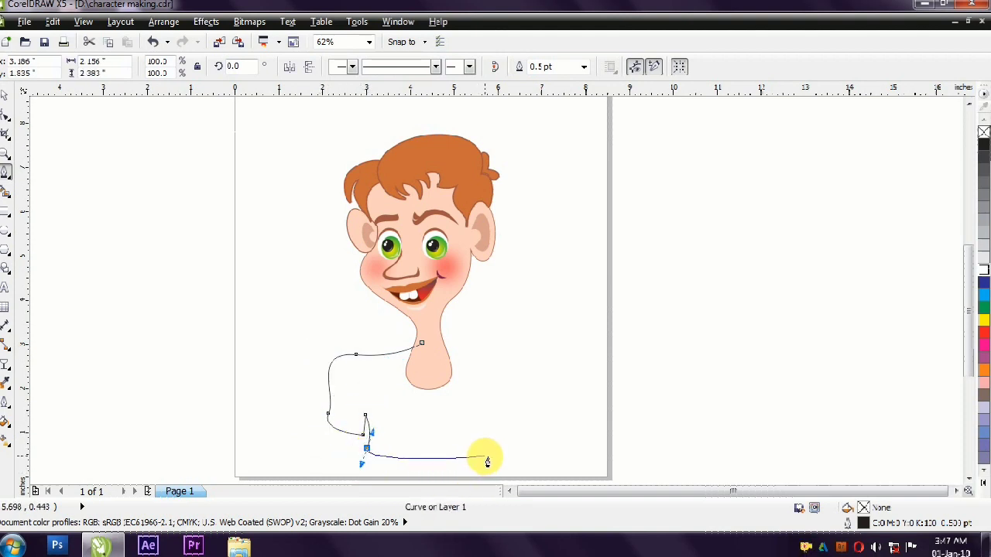
drag(486, 457, 486, 415)
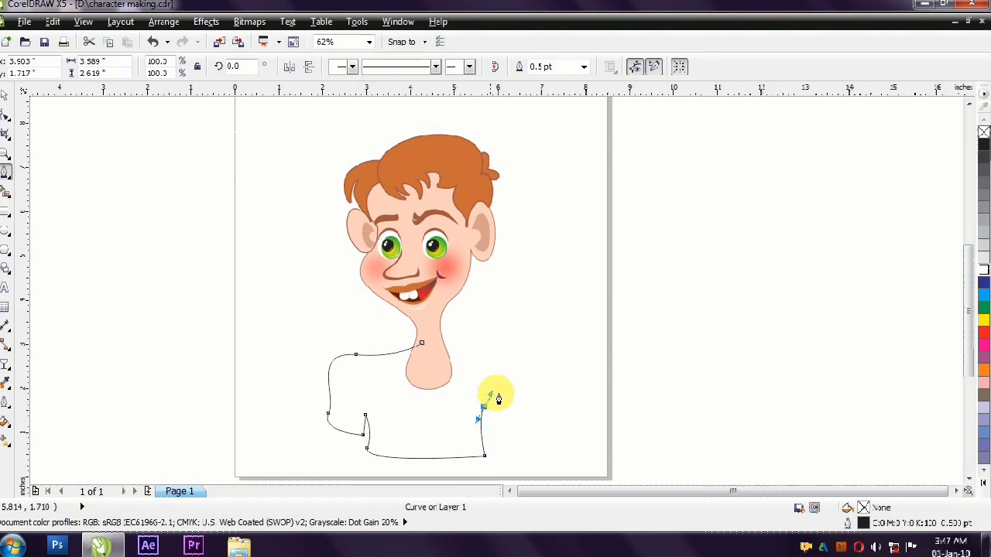
click(7, 99)
- Draw a rectangle over the right half of the shirt outline and use it to trim that half away
key(F6)
mouse_move(531, 326)
mouse_down()
mouse_move(442, 456)
mouse_move(420, 449)
mouse_up()
key(space)
shift+click(343, 350)
click(517, 67)
- Mirror a copy of the half shirt to the right side and weld both halves into one shape
drag(324, 361, 464, 362)
right_click(464, 361)
shift+click(366, 335)
click(416, 67)
click(580, 359)
- Fill the shirt with bright blue and send it behind the character's neck
click(486, 383)
click(984, 294)
key(shift+Page_Down)
click(513, 389)
click(480, 358)
click(748, 294)
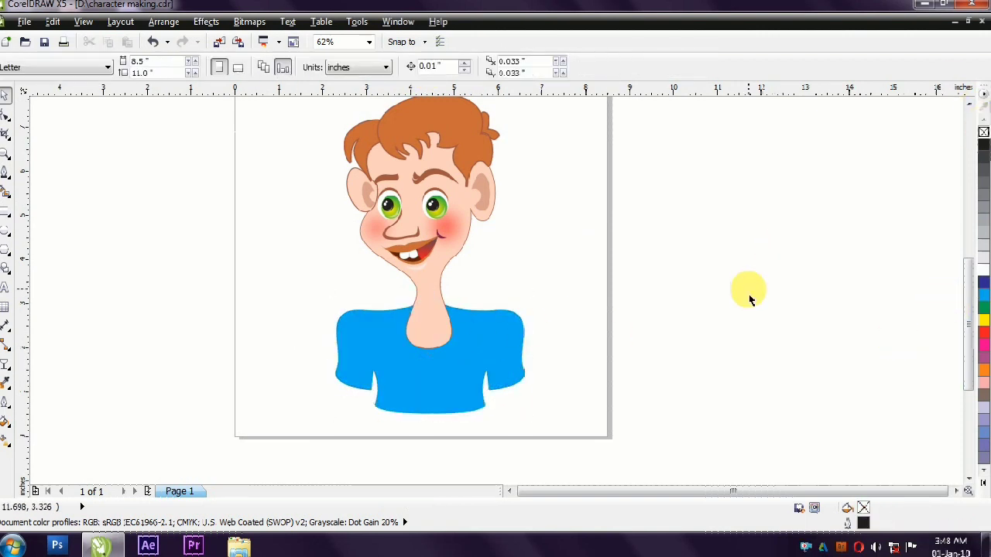
scroll(364, 167, up, 2)
drag(240, 183, 403, 276)
drag(259, 153, 385, 279)
key(Escape)
click(381, 230)
click(630, 360)
scroll(522, 340, down, 3)
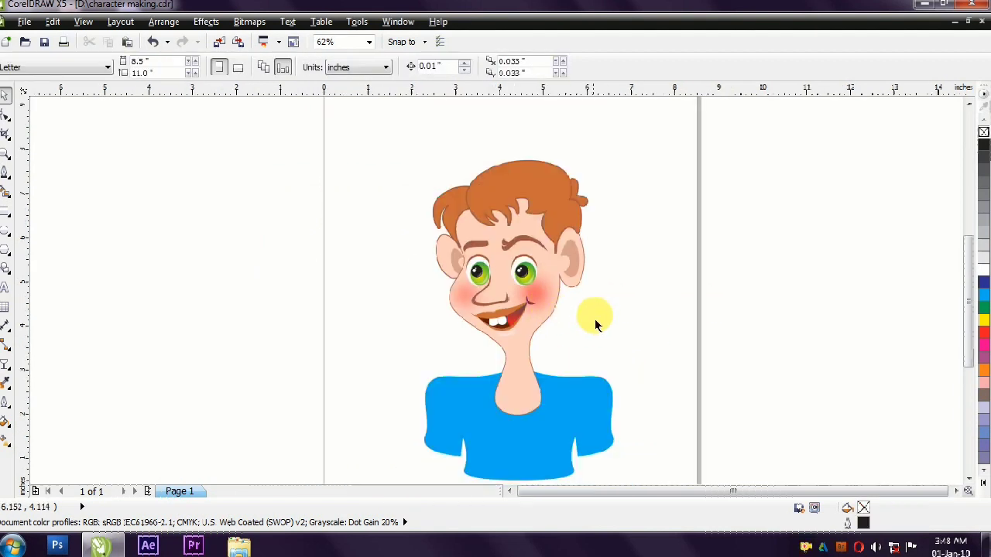
scroll(540, 324, up, 3)
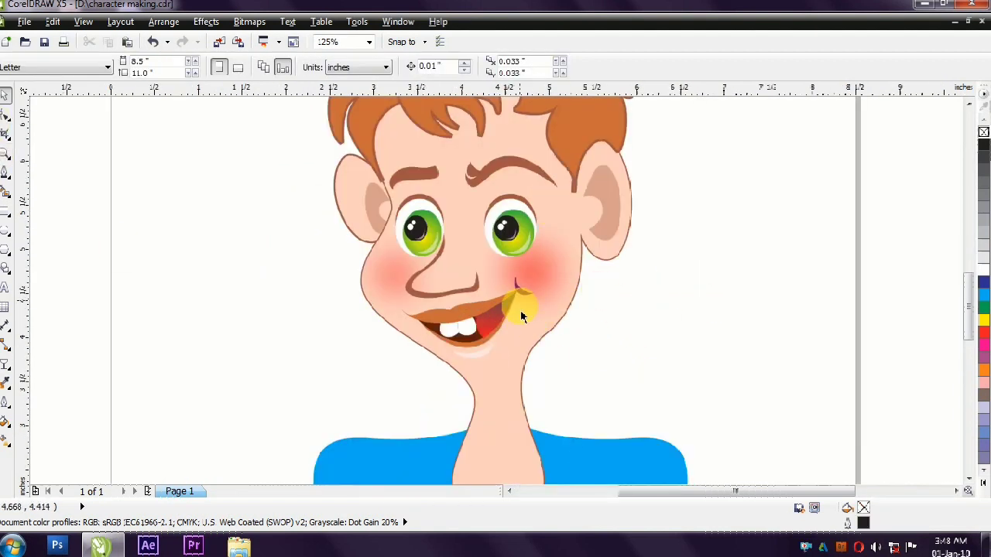
- Copy the white lip highlight above the right eye, below the eyebrow, and rotate it into an eyelid crease
click(464, 350)
click(511, 194)
click(513, 183)
click(552, 198)
click(531, 200)
click(694, 211)
click(520, 188)
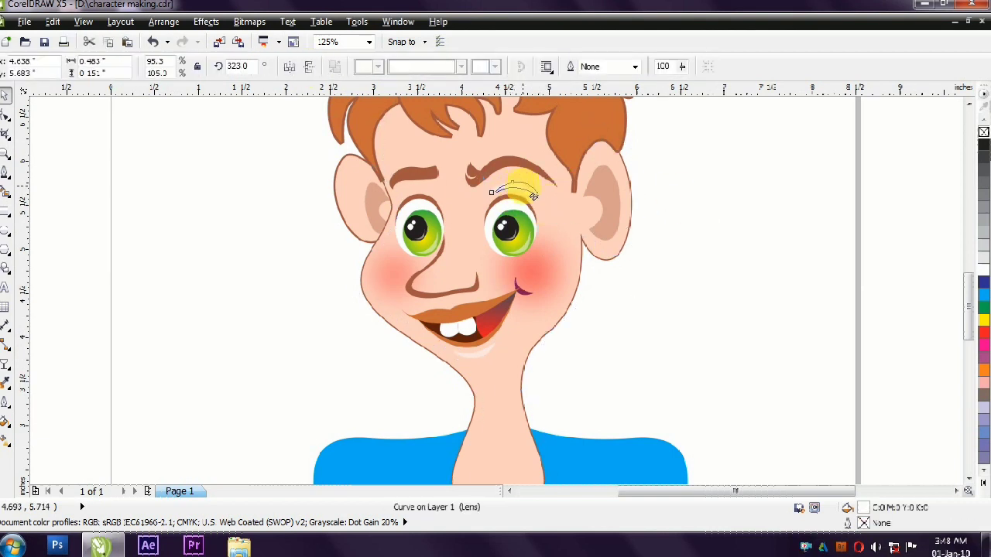
click(659, 217)
- Recolour the crease above the right eye to brown C0 M50 Y60 K40 and copy it above the left eye
key(F3)
scroll(491, 162, up, 1)
click(485, 255)
click(464, 228)
click(453, 237)
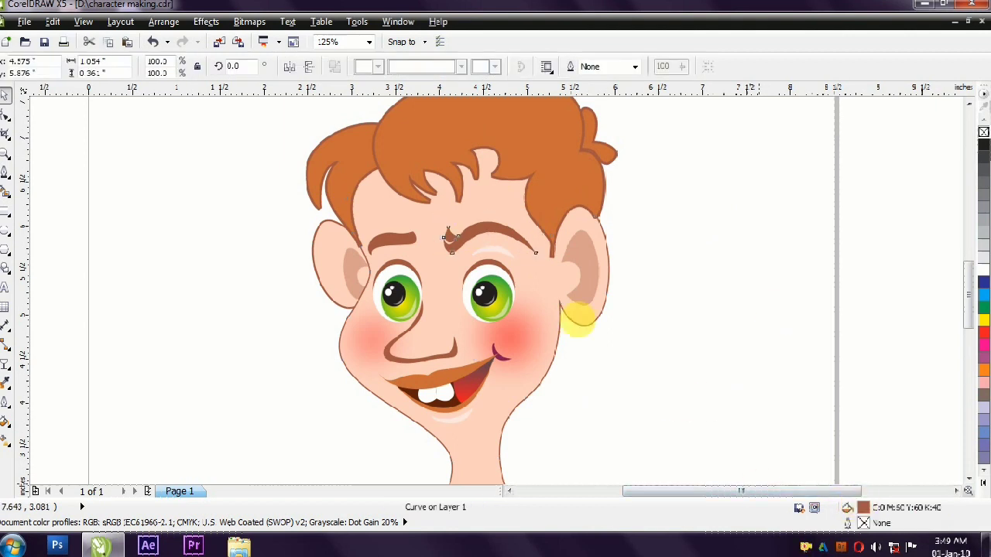
click(819, 289)
click(494, 255)
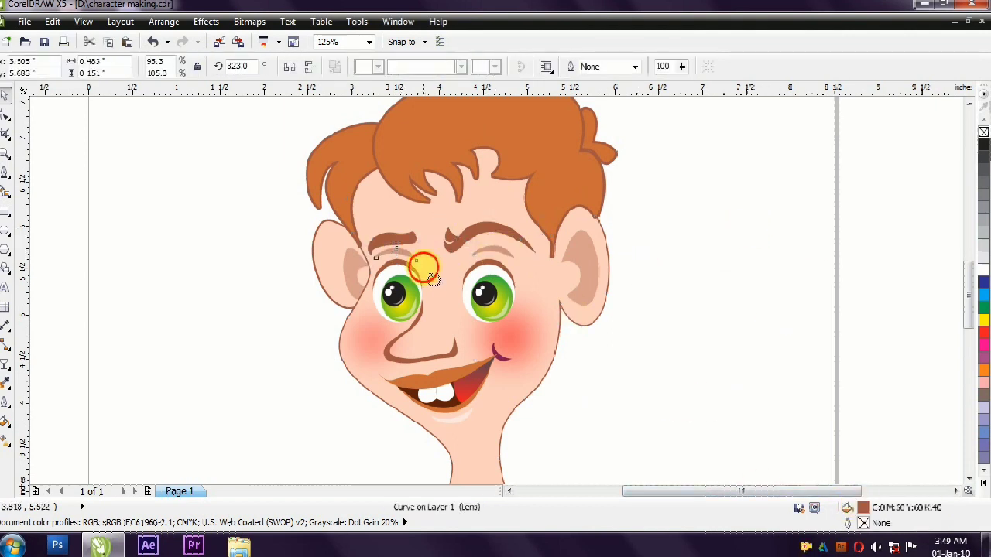
- Adjust the left eyelid crease to fit between the left eye and its eyebrow
scroll(394, 263, up, 1)
drag(389, 270, 401, 263)
click(589, 257)
click(820, 265)
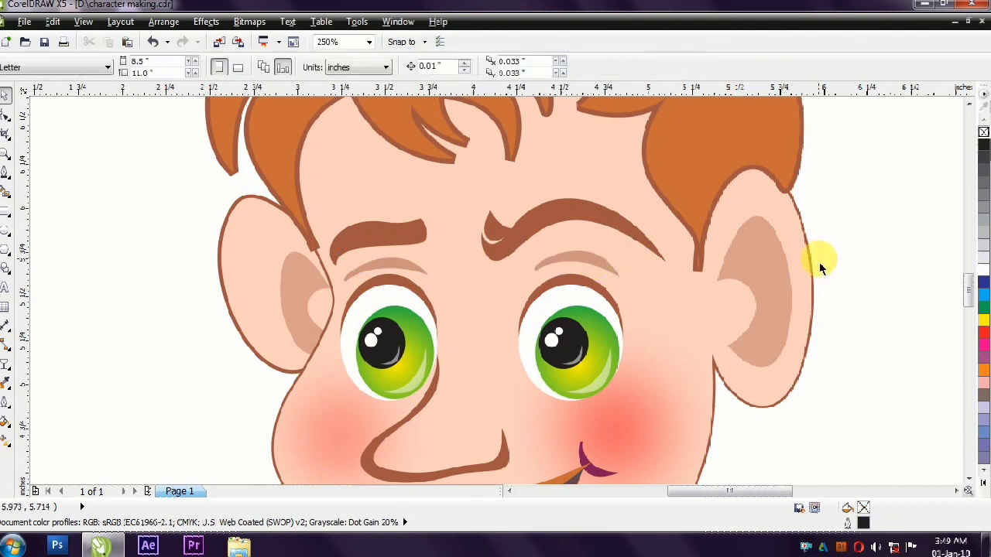
scroll(189, 134, down, 1)
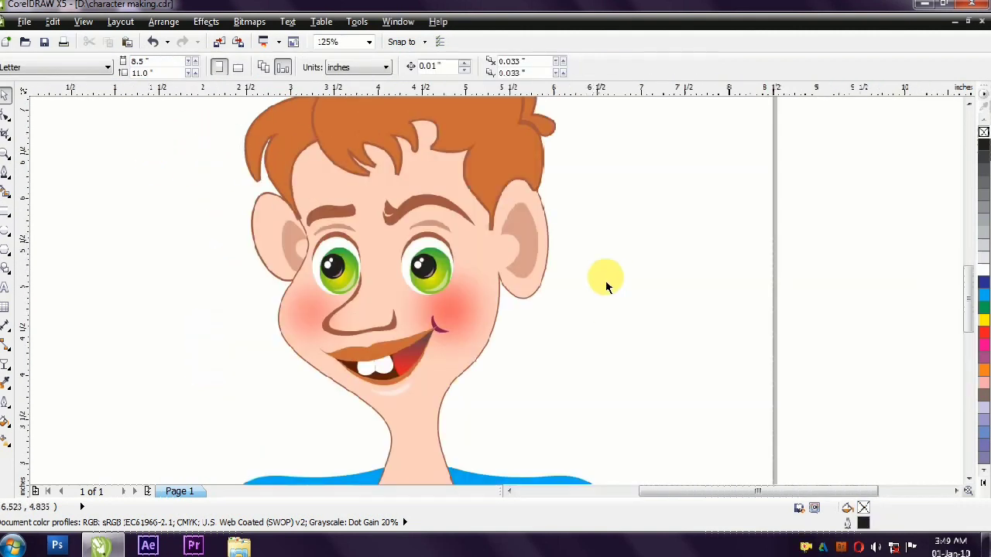
click(5, 178)
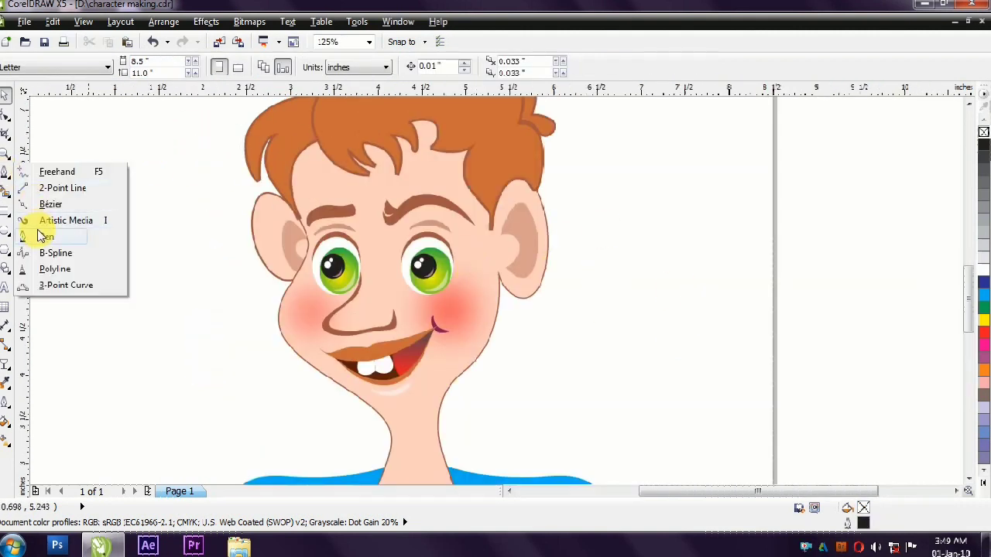
click(47, 270)
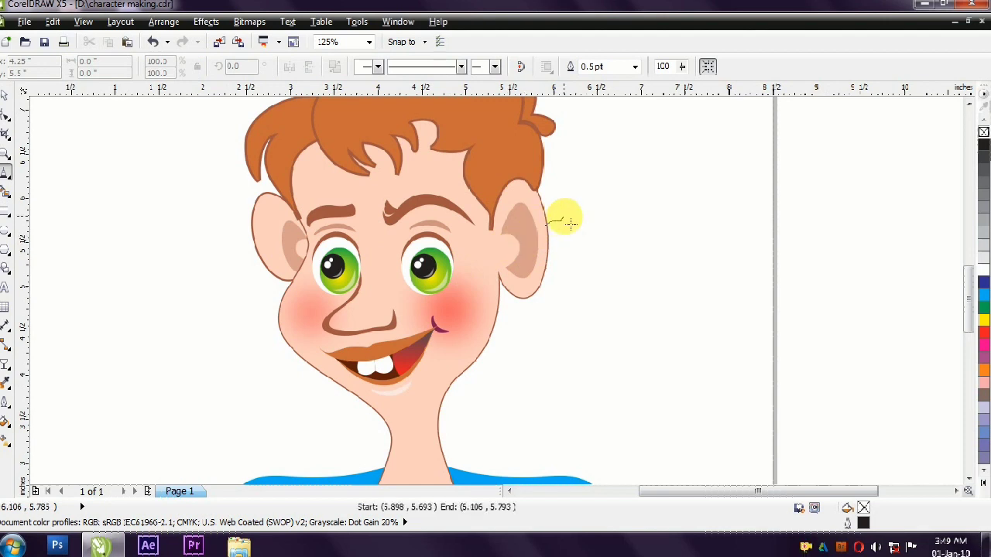
- Draw a short line across the right ear's outer edge and bend it into a gently curved ear hair
click(6, 177)
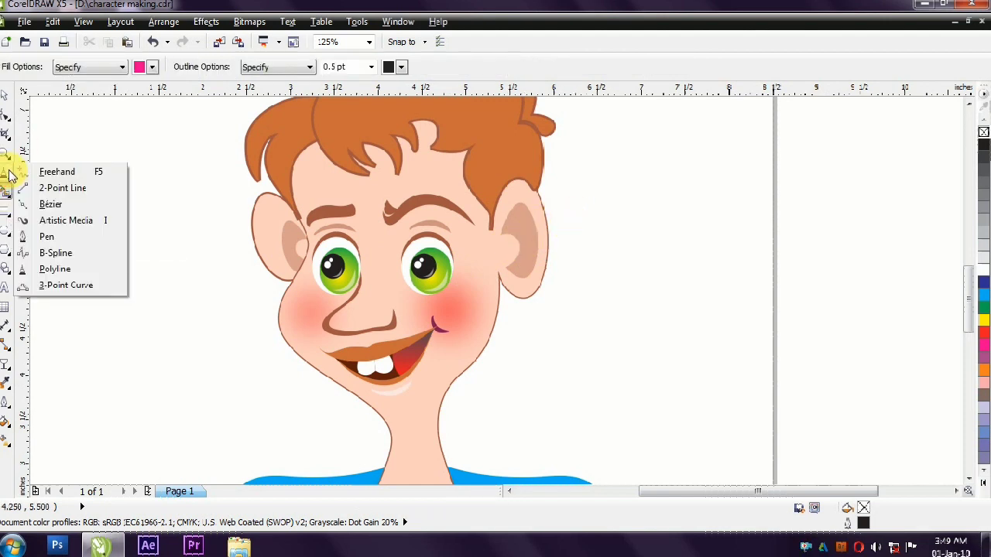
click(45, 171)
click(540, 229)
click(570, 223)
key(F10)
scroll(565, 229, up, 3)
click(197, 72)
click(458, 268)
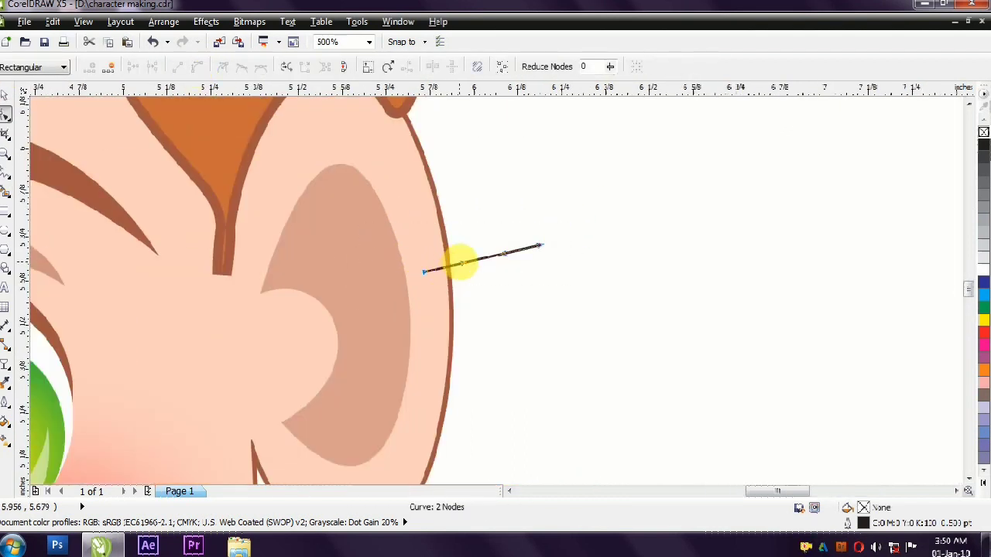
drag(437, 207, 496, 261)
- Make two more copies of the ear hair below the first, mirrored and rotated, so three hairs fan out from the ear
key(space)
click(531, 254)
drag(483, 239, 507, 298)
click(289, 66)
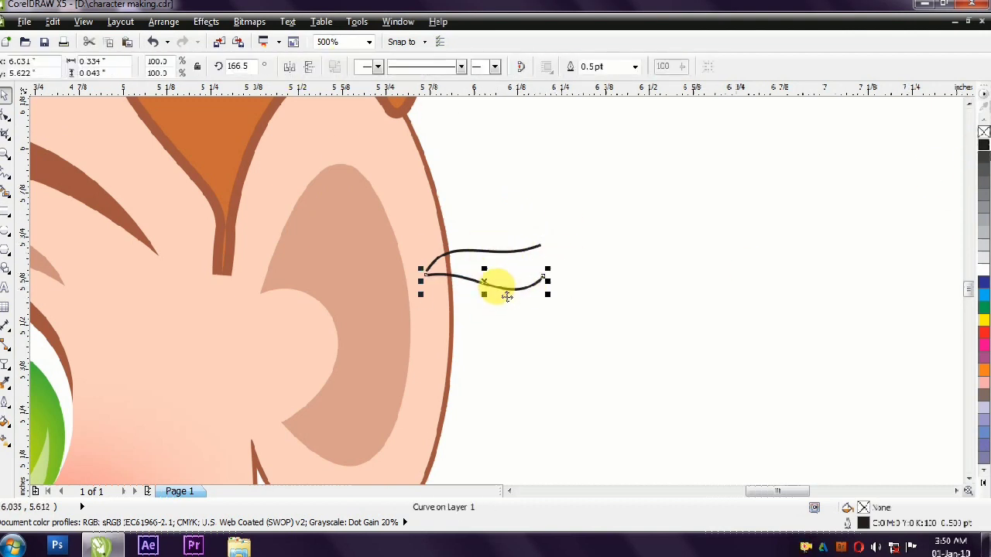
click(449, 276)
drag(484, 281, 429, 274)
drag(547, 270, 506, 317)
scroll(568, 301, down, 1)
key(Escape)
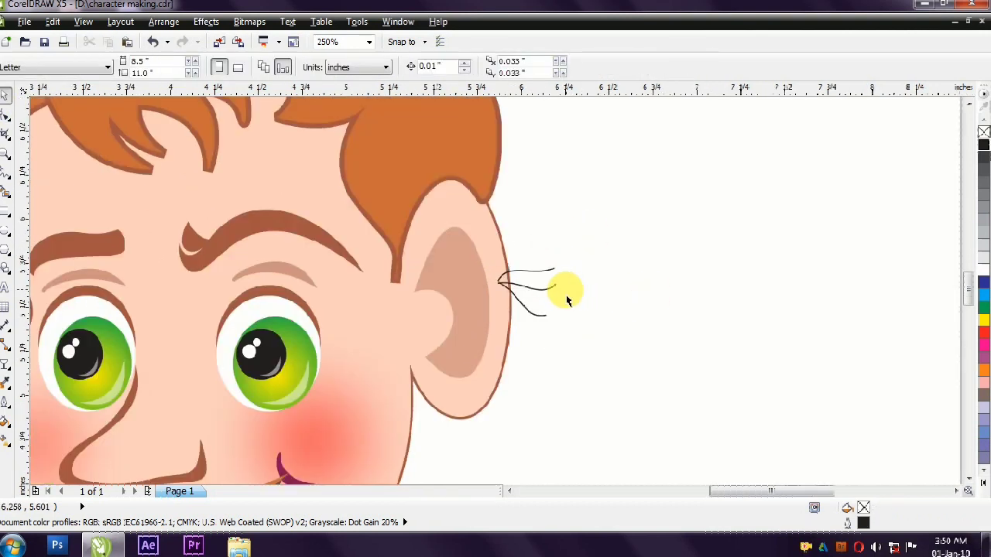
scroll(510, 308, up, 2)
click(497, 263)
click(543, 199)
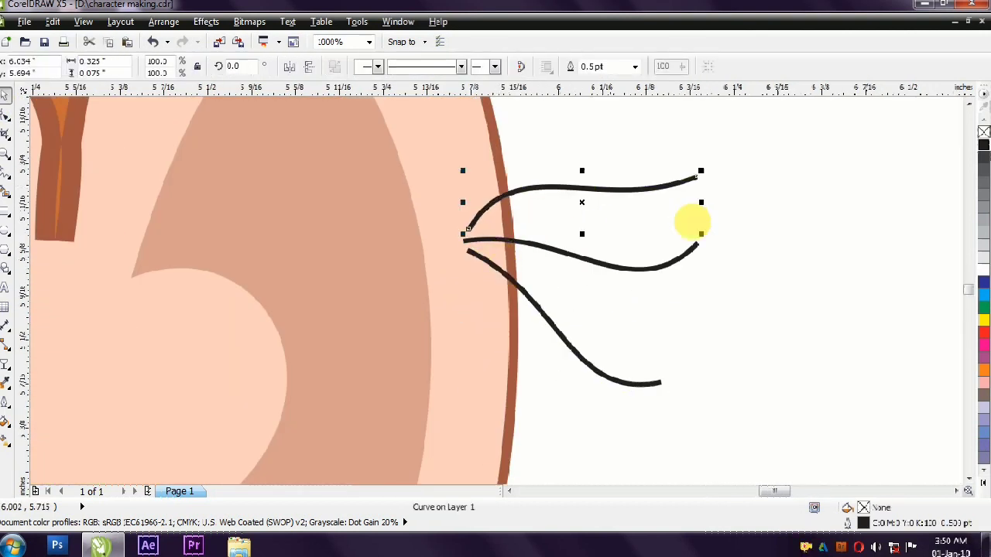
key(Escape)
scroll(676, 288, down, 1)
scroll(676, 283, down, 1)
scroll(686, 239, down, 1)
- Scale the three right ear hairs down together to about 0.24 inches wide
drag(686, 239, 675, 259)
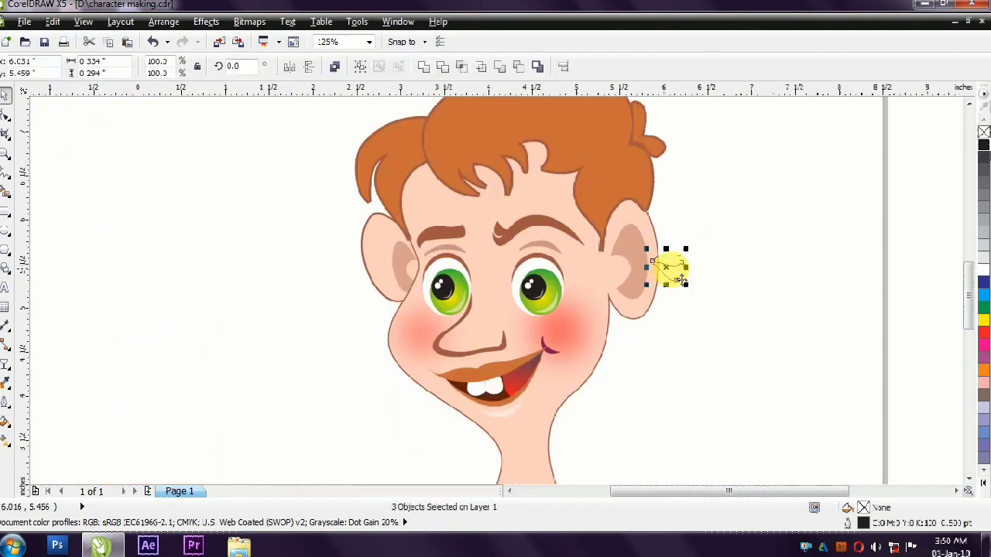
key(Escape)
scroll(650, 305, down, 1)
scroll(650, 305, up, 1)
- Copy the three ear hairs, mirror them and position the set on the outer edge of the left ear
drag(658, 313, 703, 261)
click(726, 266)
click(676, 285)
key(Right)
key(Right)
key(Right)
key(Up)
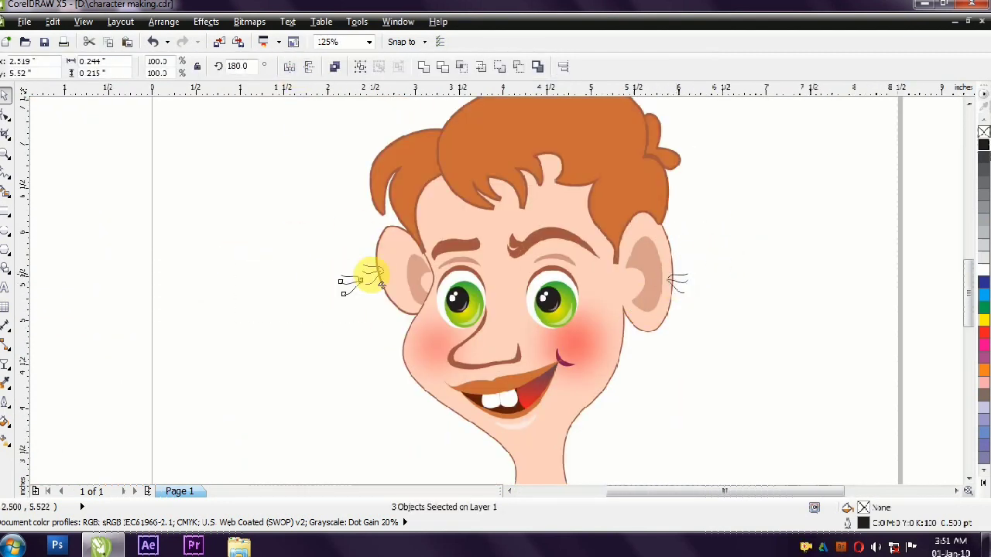
click(266, 312)
scroll(455, 334, right, 1)
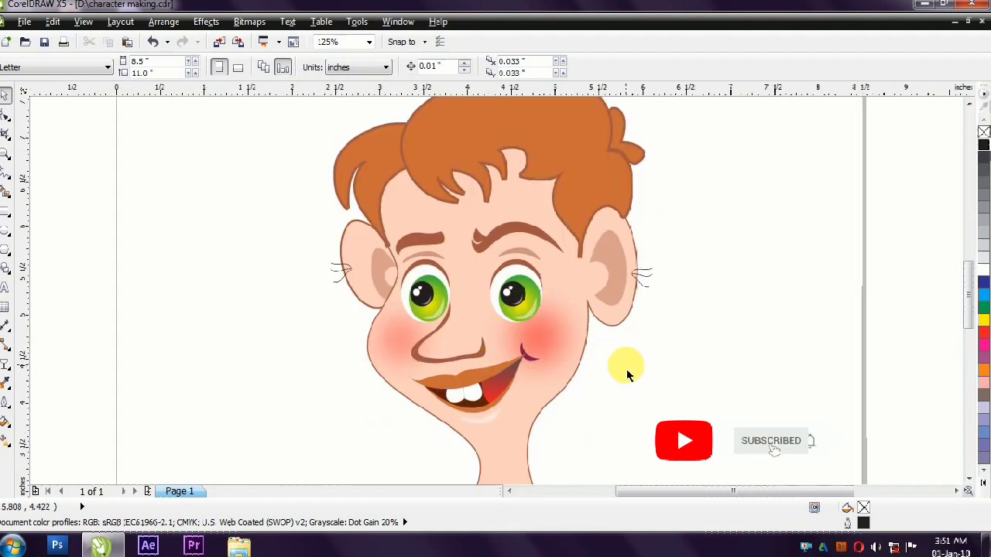
- Draw a small freckle circle on the right cheek, filled brown C0 M50 Y60 K40 without an outline
click(8, 250)
drag(540, 344, 542, 337)
click(980, 326)
right_click(983, 131)
click(979, 425)
click(983, 481)
click(967, 169)
scroll(542, 332, up, 2)
- Give the cheek freckle a uniform transparency of 73
click(49, 66)
click(38, 97)
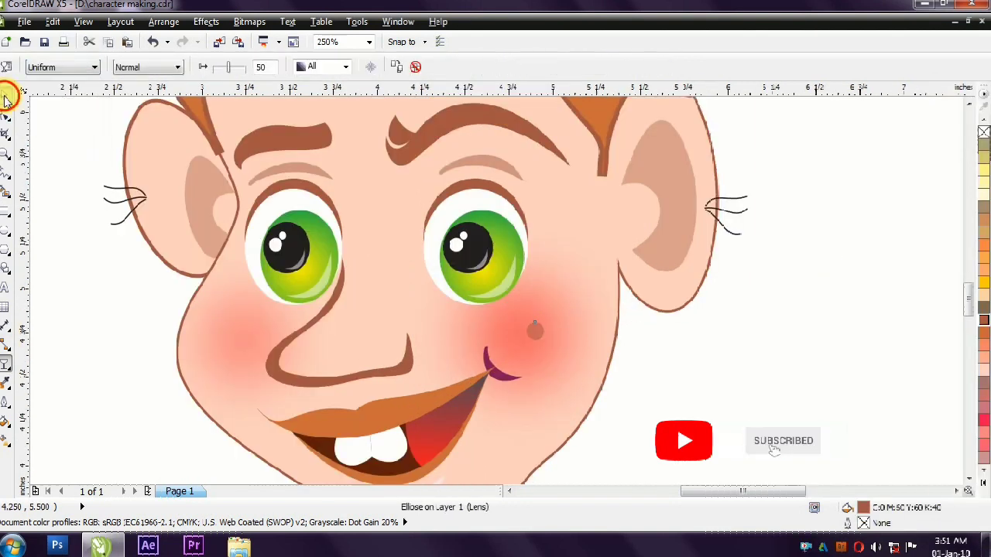
click(4, 362)
drag(229, 68, 236, 67)
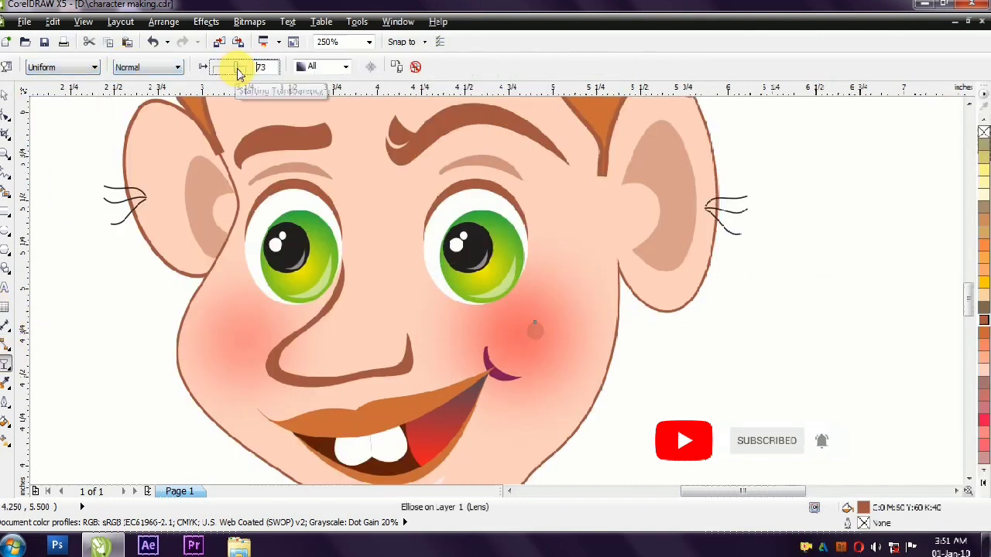
- Duplicate the freckle at different sizes to form a cluster of four on the right cheek
key(space)
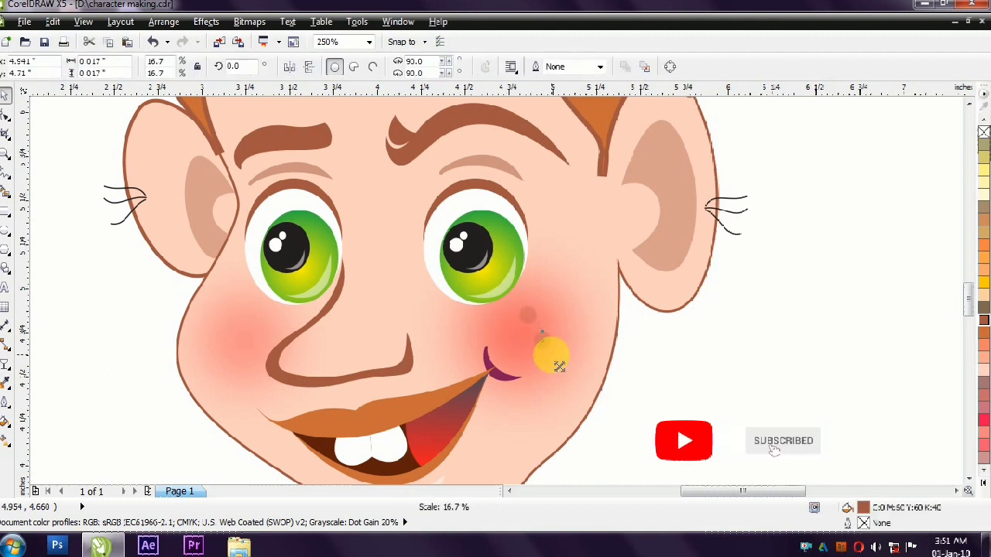
shift+click(526, 321)
drag(529, 353, 553, 364)
click(673, 402)
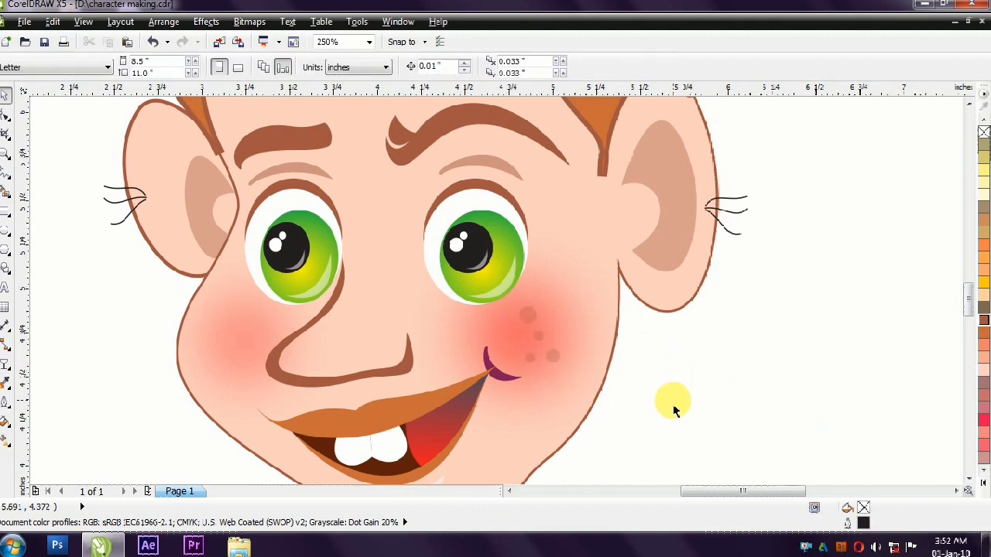
- Try to place the freckle cluster on the left cheek, and undo it
scroll(706, 431, down, 1)
drag(638, 393, 453, 384)
key(Escape)
scroll(604, 353, down, 1)
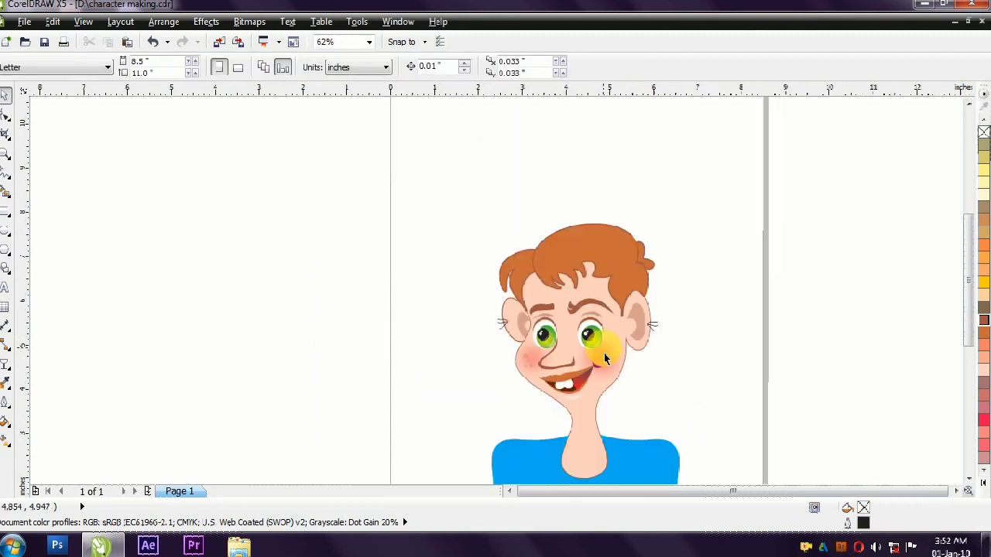
scroll(638, 410, up, 1)
key(ctrl+z)
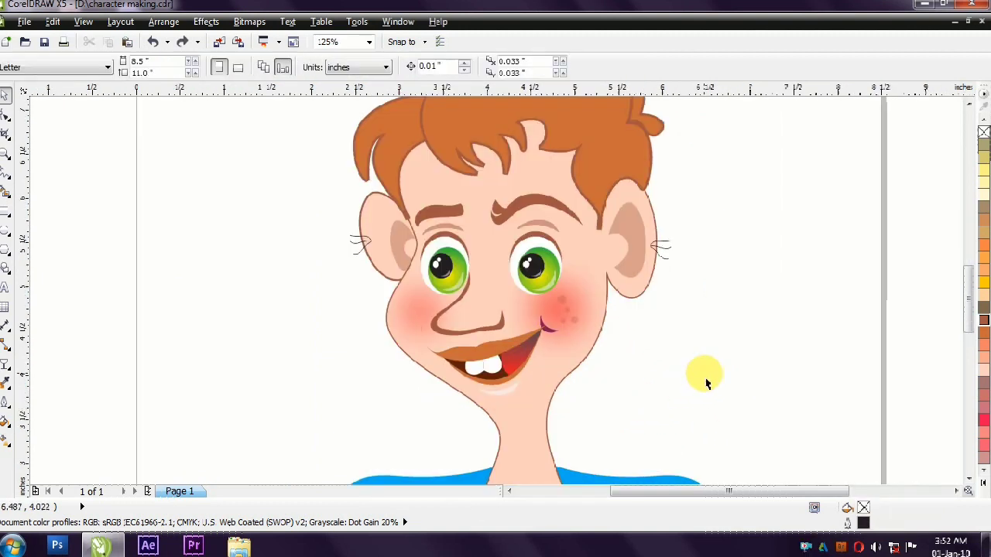
scroll(674, 364, down, 1)
scroll(666, 353, up, 2)
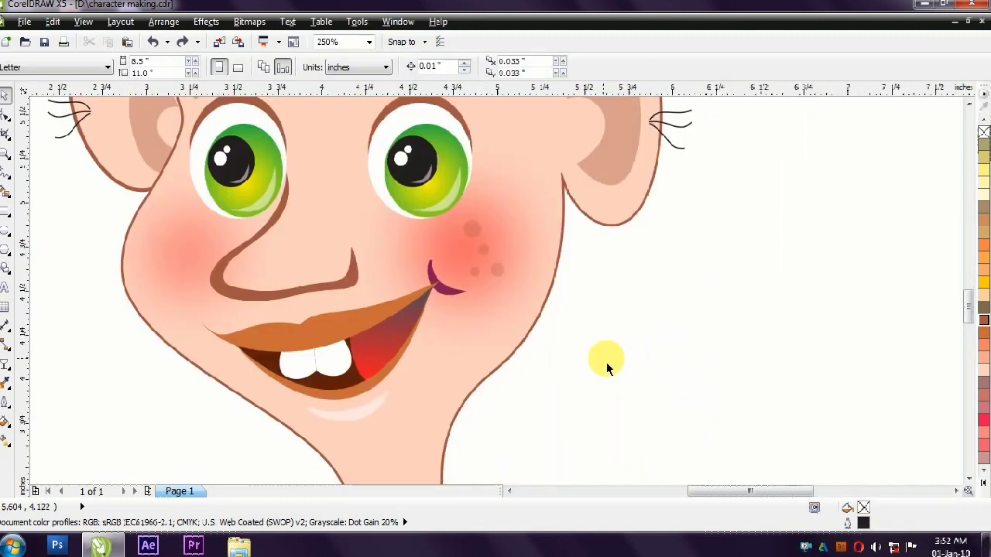
drag(587, 337, 457, 213)
click(484, 250)
scroll(320, 287, down, 2)
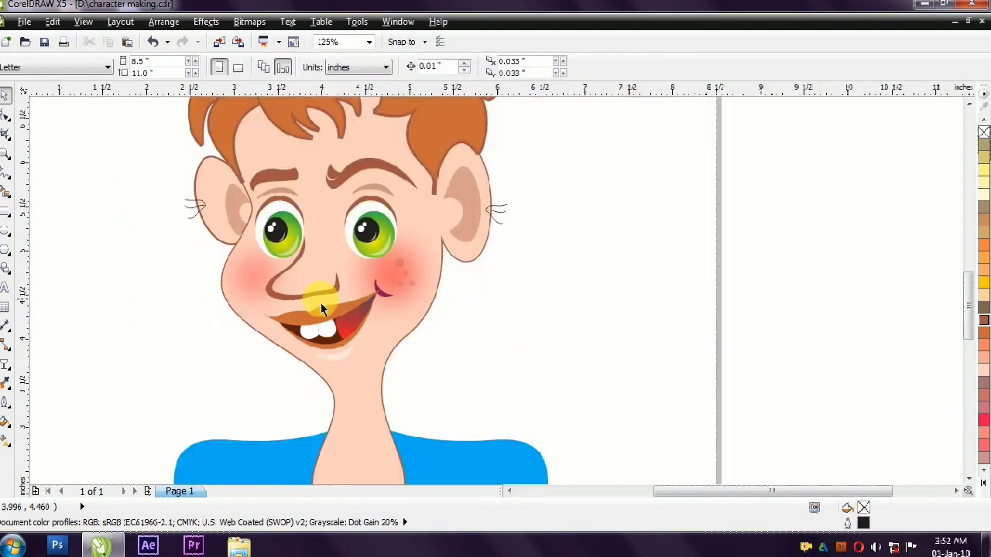
scroll(588, 269, up, 1)
click(542, 277)
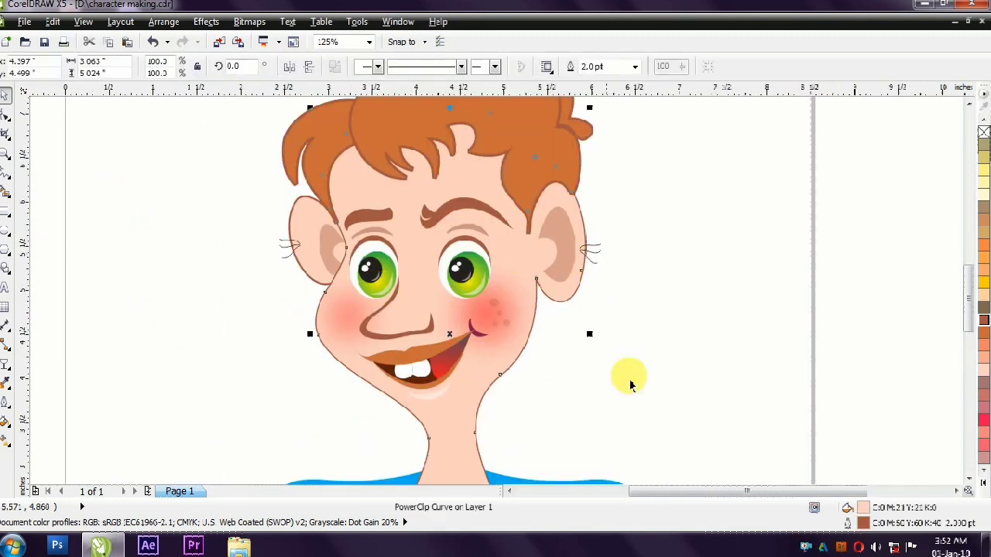
- Draw a brown C0 M50 Y60 K40 circle about 0.63 inches wide beside the head and convert it to a 300 dpi CMYK bitmap
drag(658, 241, 713, 296)
click(710, 269)
click(711, 271)
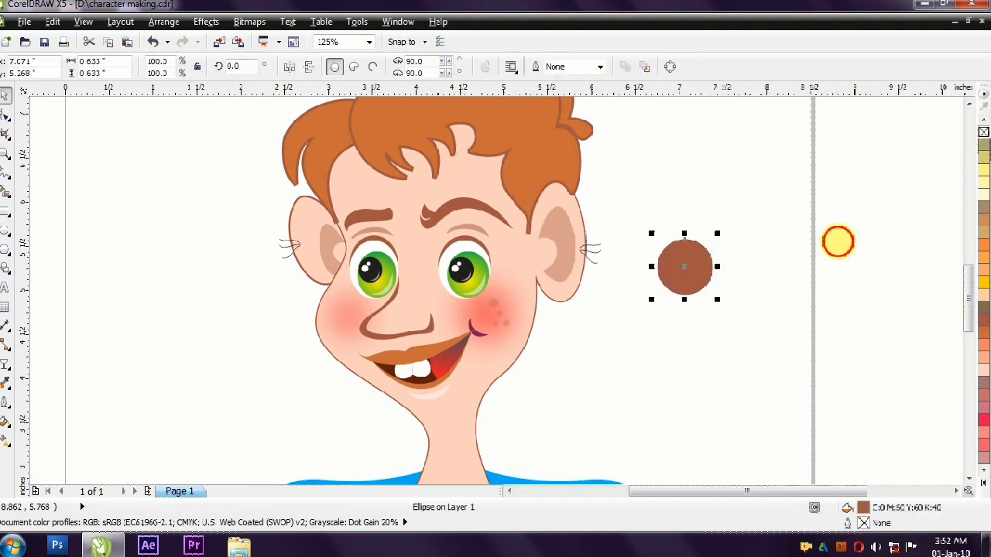
click(249, 21)
click(286, 38)
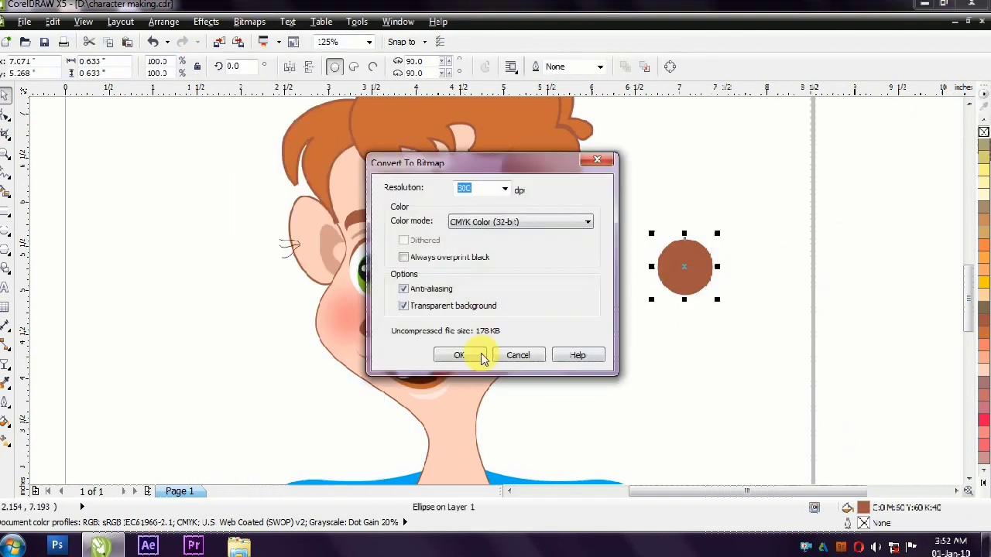
click(456, 354)
key(shift+F2)
scroll(671, 281, down, 2)
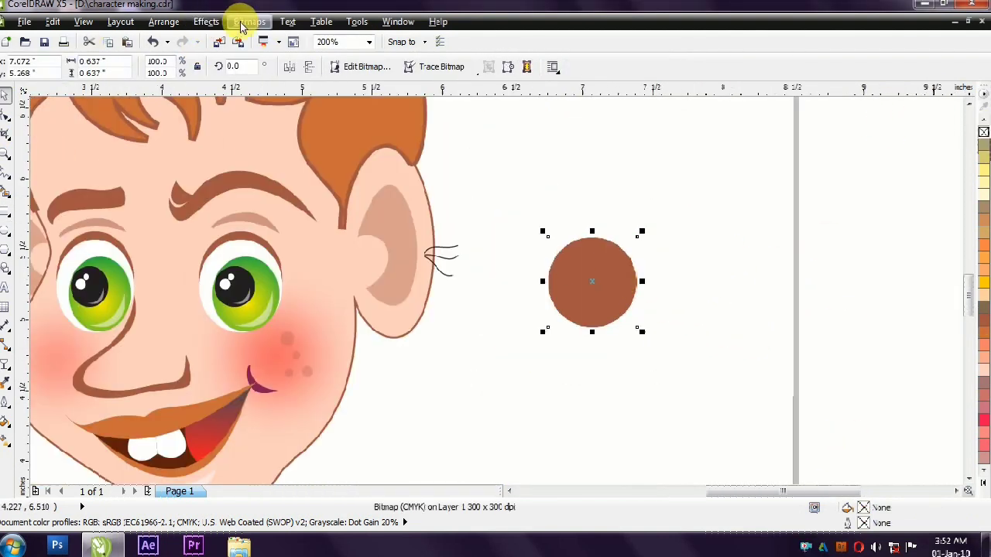
- Apply a Gaussian Blur with a 42-pixel radius to the brown circle bitmap
click(206, 21)
mouse_move(250, 21)
mouse_move(306, 350)
click(422, 359)
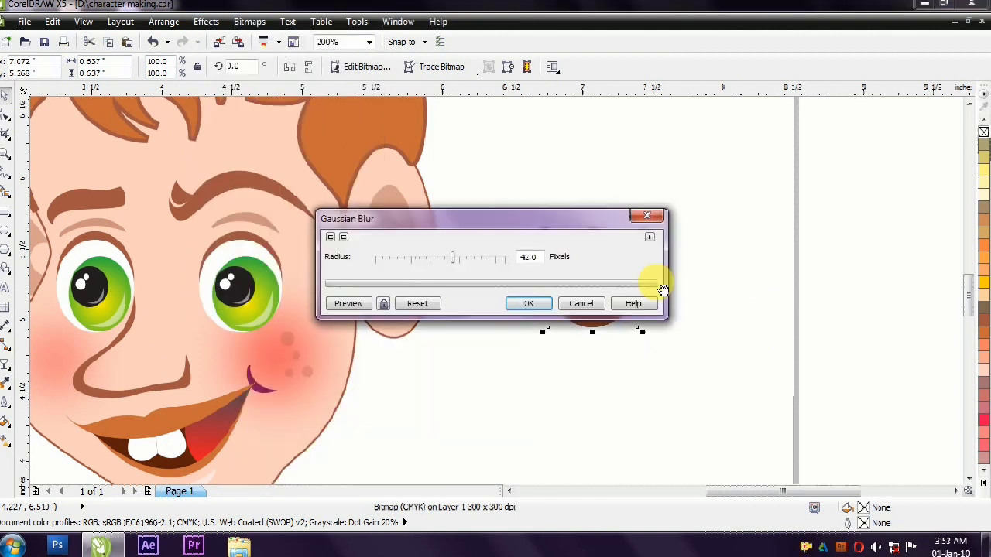
drag(489, 226, 449, 121)
click(309, 200)
click(489, 200)
- Place the blurred brown spot inside the face's PowerClip, above the right cheek blush
drag(608, 271, 100, 194)
drag(210, 321, 230, 241)
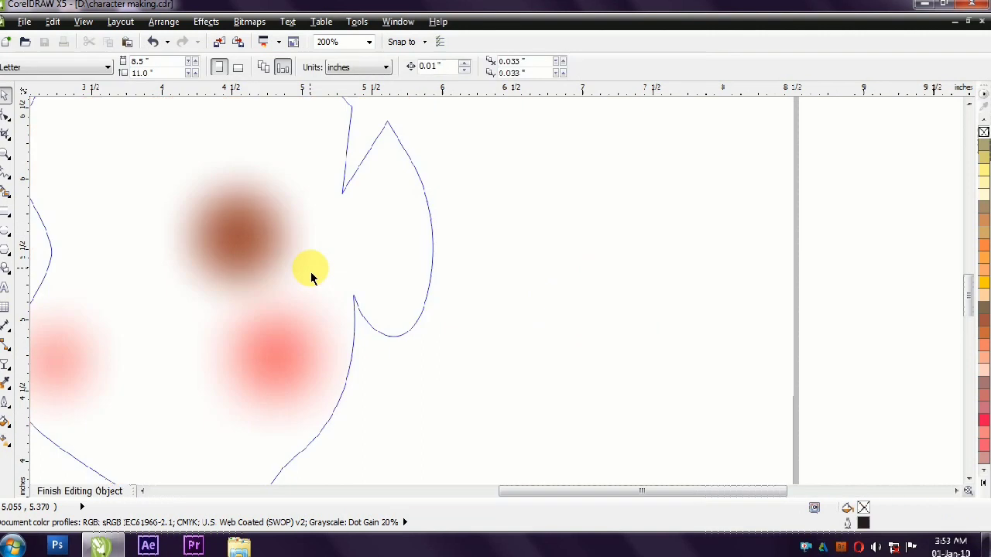
click(250, 237)
drag(250, 237, 250, 250)
- Give the brown spot a uniform transparency of 50 and copy it to the left eye area inside the face
click(62, 67)
click(47, 94)
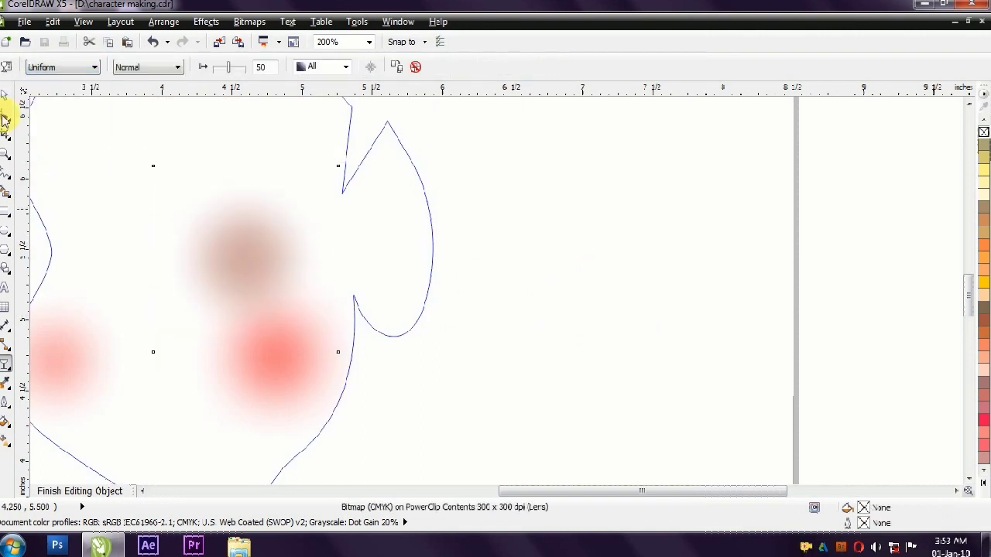
click(564, 277)
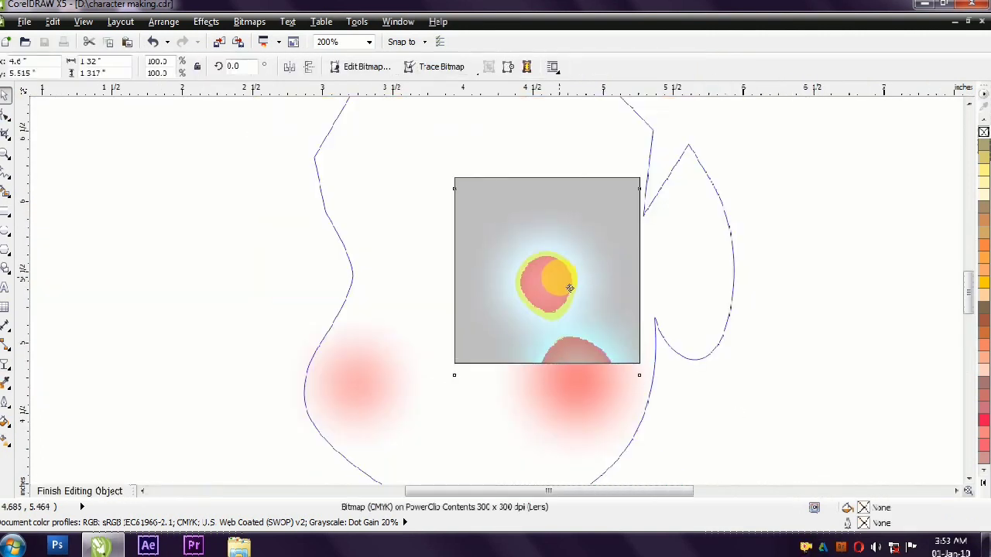
drag(575, 287, 406, 290)
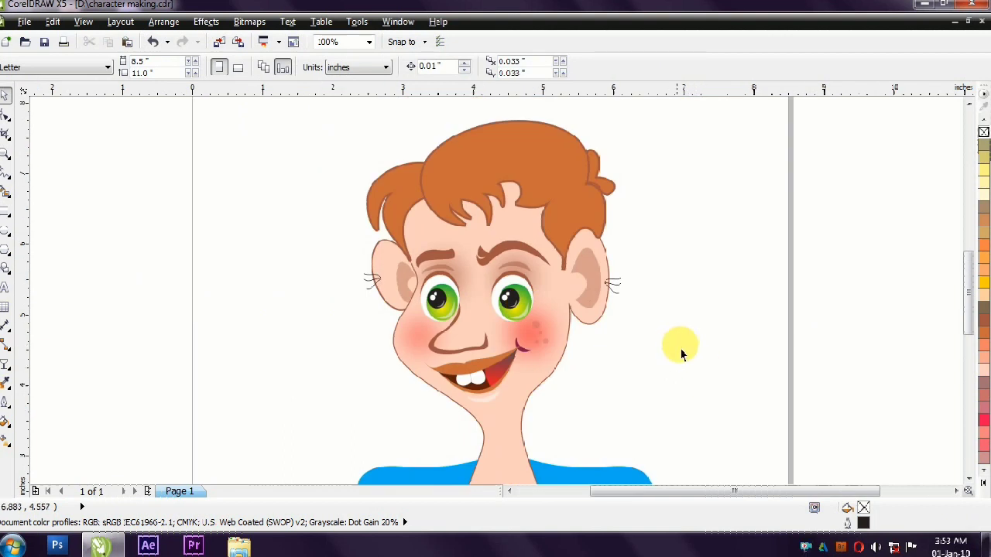
- Delete the brown eye shading from the face's PowerClip contents and finish editing them
click(567, 334)
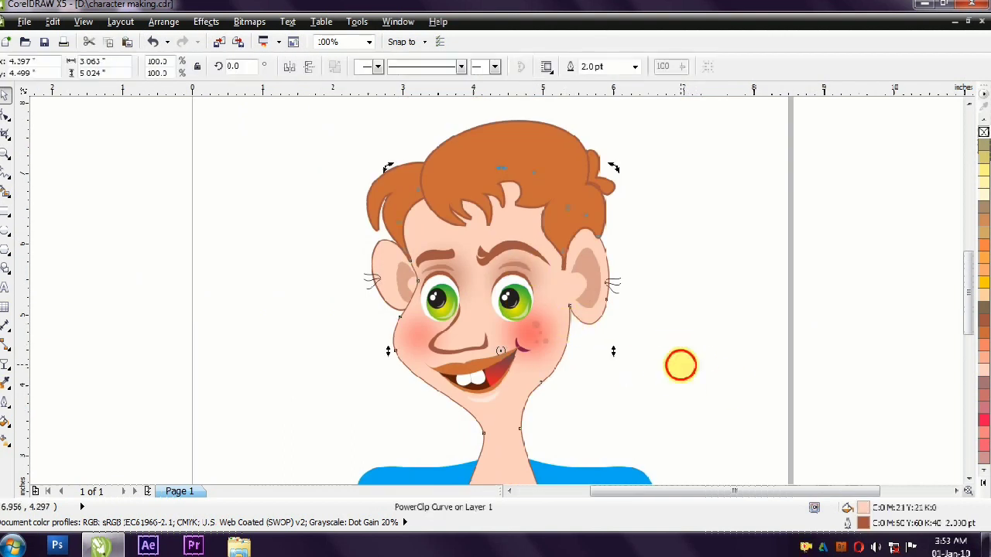
ctrl+click(564, 327)
click(535, 272)
click(111, 365)
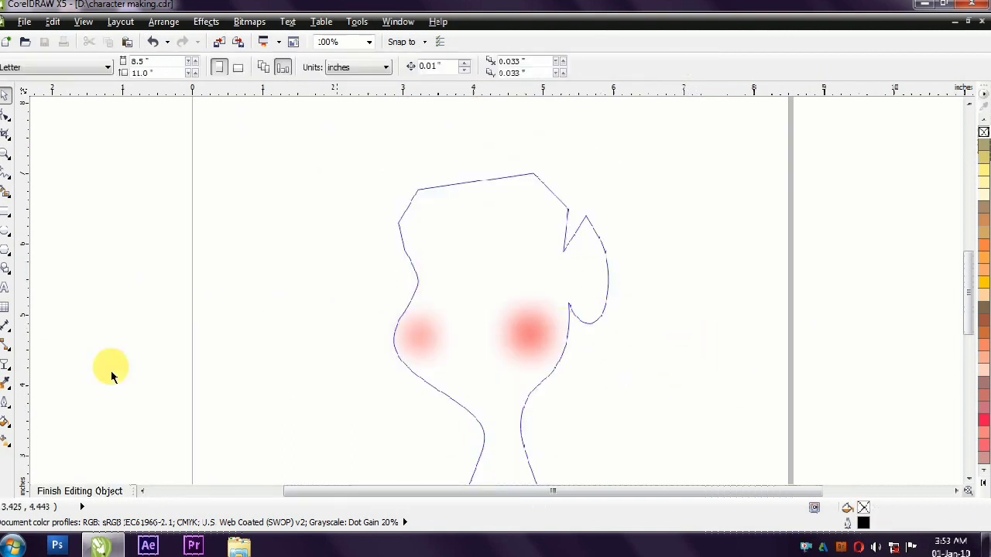
ctrl+click(240, 248)
- Draw a circle about 0.98 inches wide beside the head, fill it golden yellow without an outline, and convert it to a bitmap
key(F7)
drag(659, 210, 685, 271)
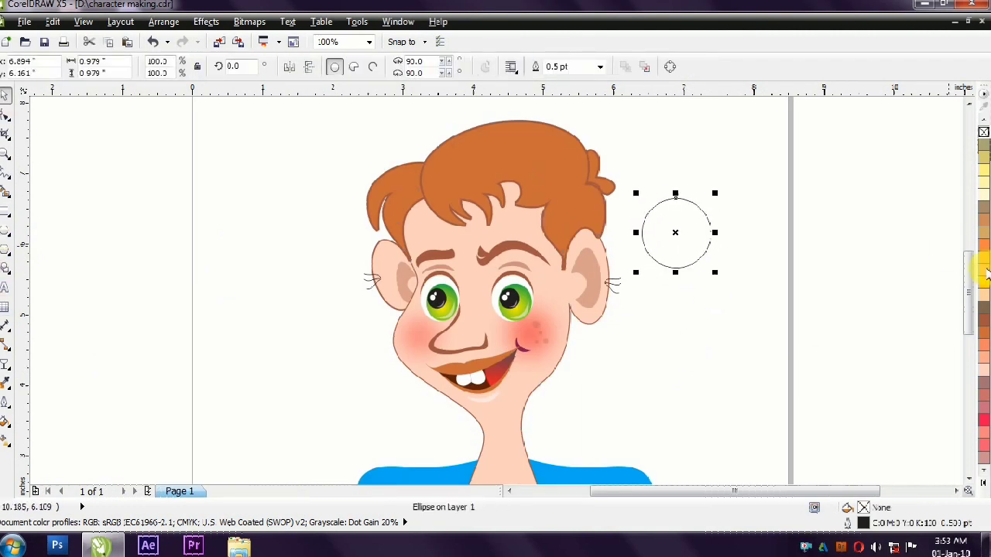
click(983, 283)
right_click(983, 132)
click(249, 21)
click(279, 36)
key(Return)
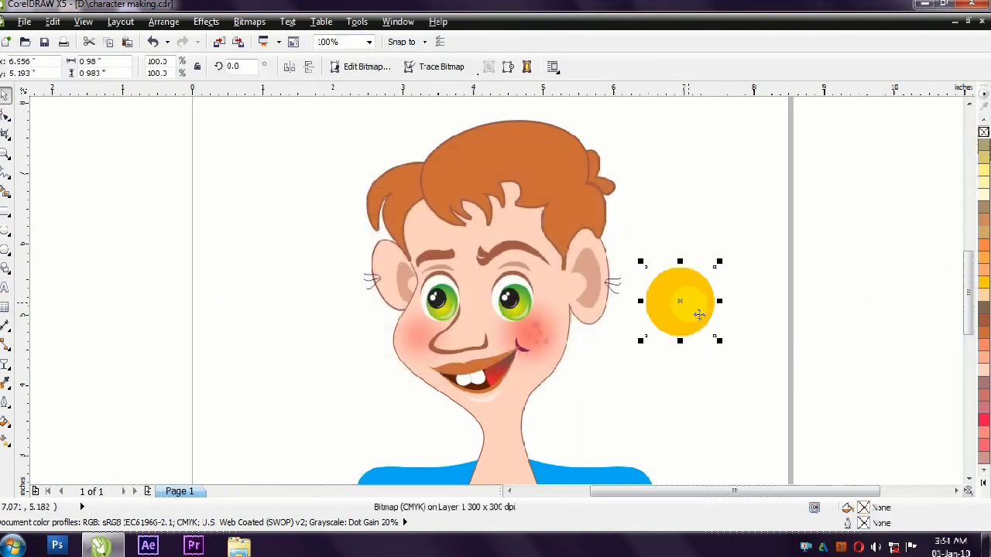
- Apply a Gaussian Blur to the golden yellow circle bitmap
click(249, 21)
mouse_move(321, 340)
click(442, 361)
click(526, 308)
- Place the blurred yellow spot inside the face's PowerClip as soft shading around both eyes
click(426, 229)
ctrl+click(425, 230)
drag(527, 276, 466, 281)
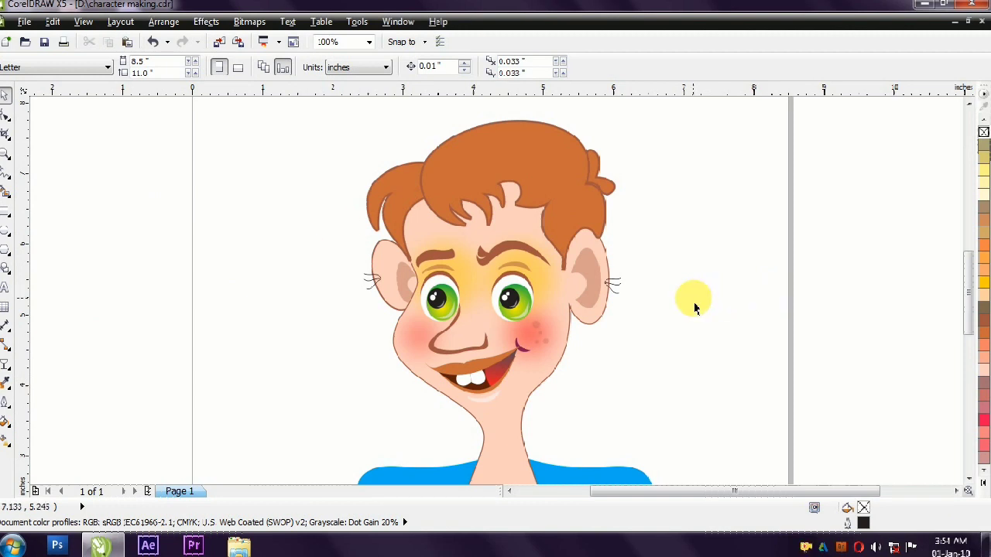
- Apply a linear fountain fill to the main hair shape, running diagonally from orange at the crown to black near the right ear
click(503, 170)
click(5, 439)
drag(511, 139, 483, 121)
click(180, 66)
click(217, 175)
drag(611, 251, 639, 268)
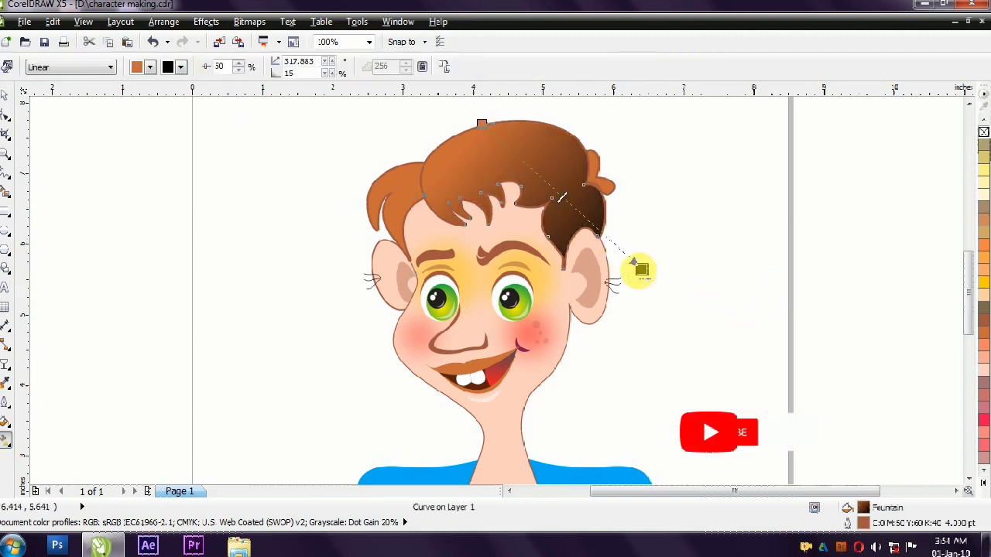
key(space)
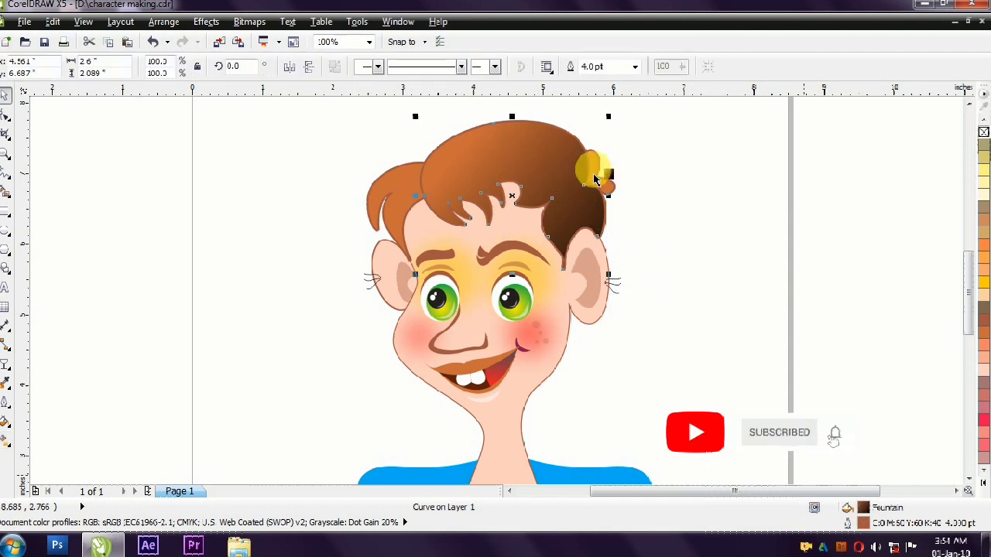
- Give the left hair tuft and the small curls beside the right ear an orange-to-black fountain fill
click(594, 180)
click(796, 272)
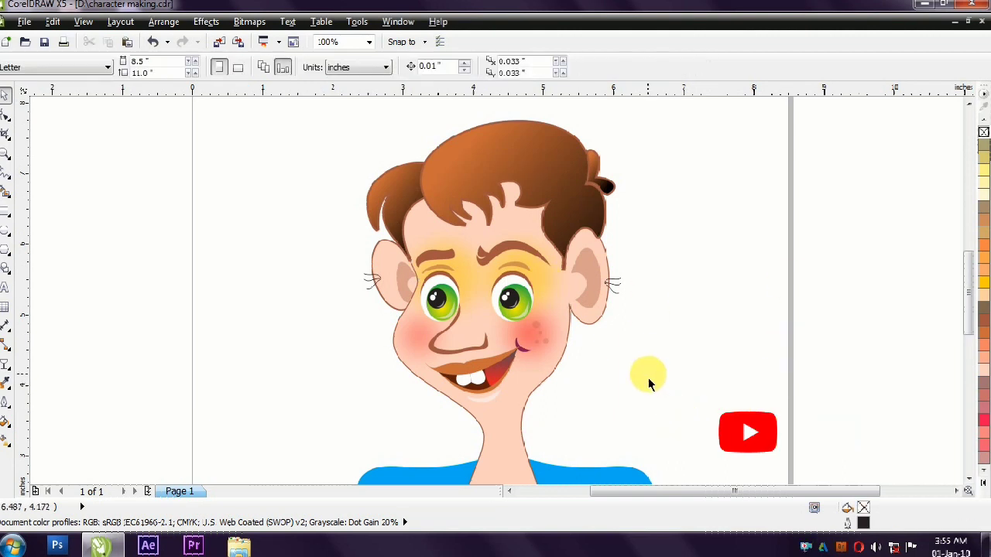
- Reshape the left side of the face outline so the jaw meets the neck in a sharp corner
scroll(405, 332, down, 3)
click(254, 226)
scroll(254, 227, up, 3)
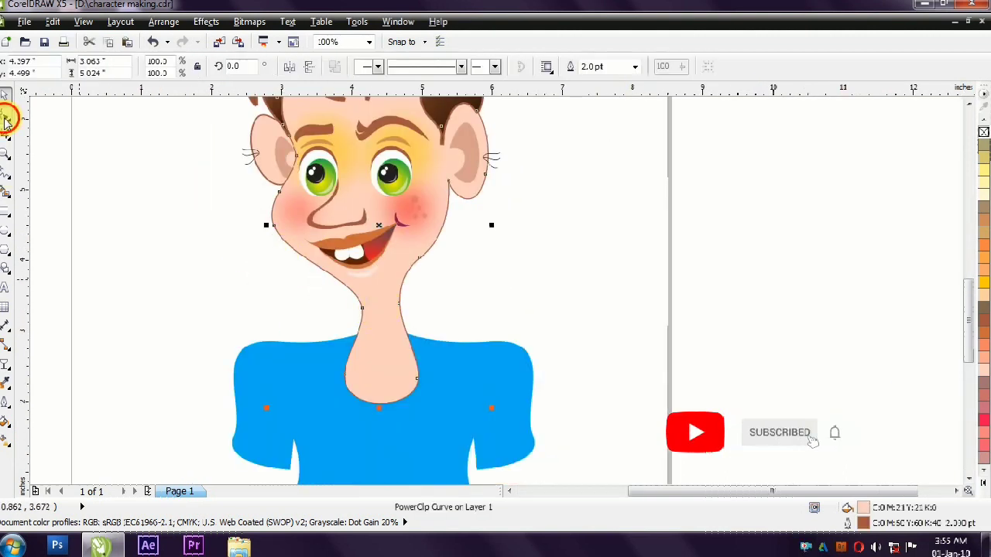
click(5, 115)
click(222, 68)
drag(357, 279, 323, 292)
click(355, 282)
scroll(356, 284, up, 1)
scroll(355, 283, down, 2)
scroll(387, 263, up, 2)
scroll(434, 400, down, 1)
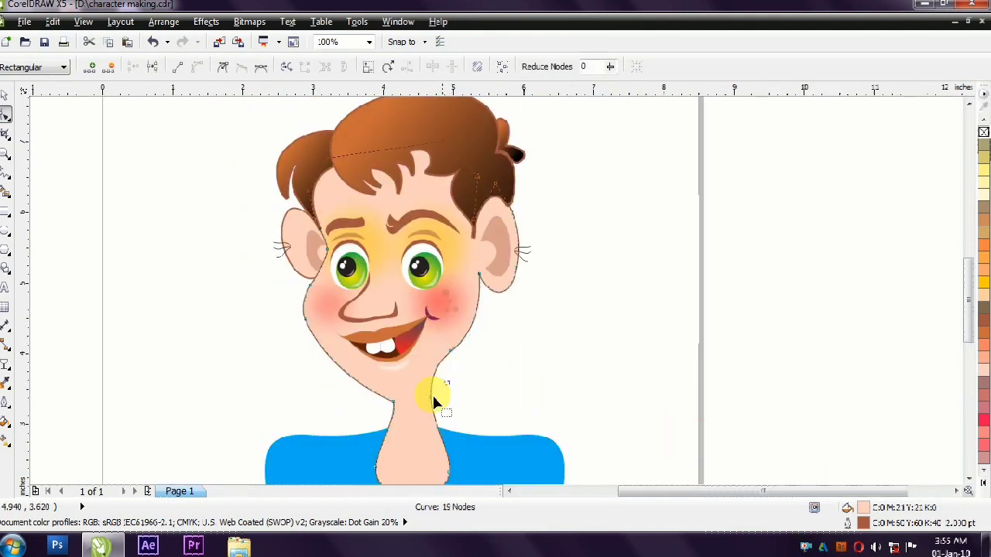
- Move the right jaw node outward and adjust the curve above it for a fuller right cheek
drag(472, 378, 465, 368)
click(448, 352)
drag(446, 357, 446, 361)
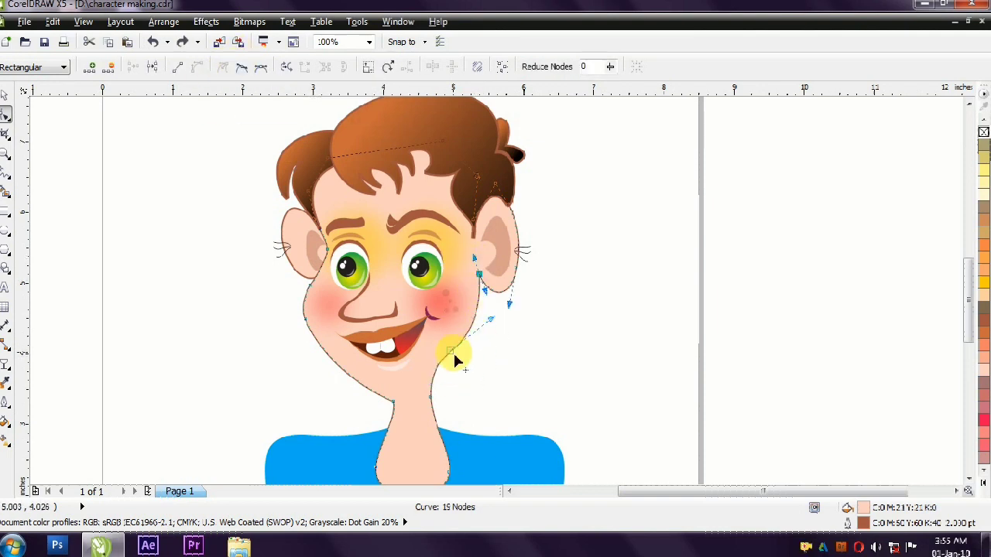
drag(452, 353, 462, 362)
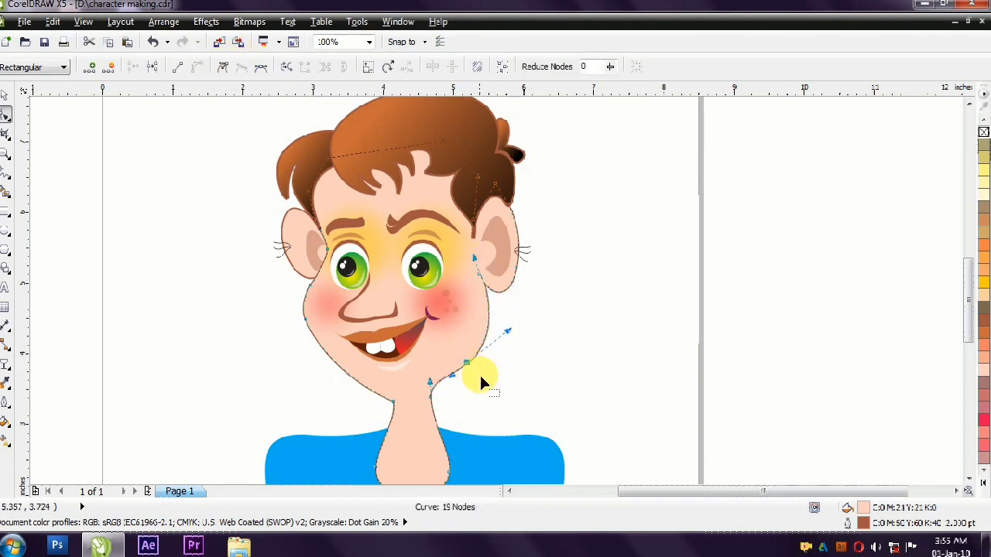
click(5, 95)
click(517, 408)
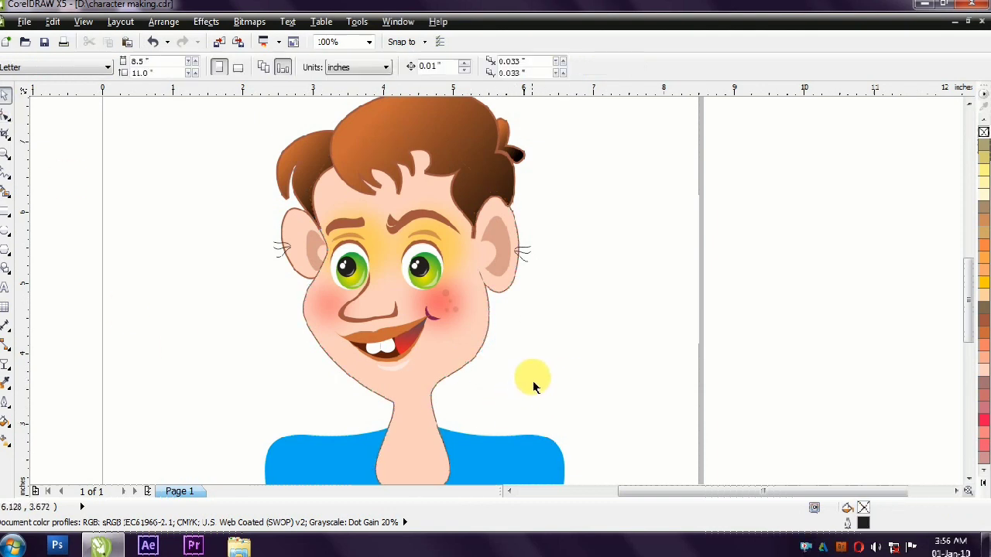
- Place an enlarged copy of the white chin highlight along the right jaw, rotated about 87 degrees, with uniform transparency 50
click(395, 378)
click(566, 395)
click(454, 332)
drag(496, 309, 497, 311)
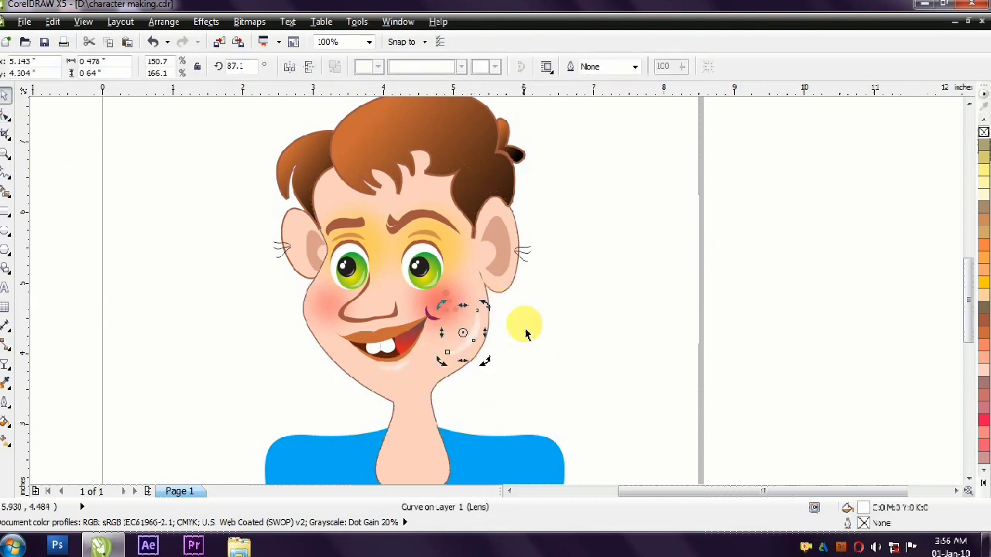
click(542, 339)
scroll(474, 352, down, 1)
scroll(408, 333, up, 1)
click(520, 371)
click(5, 364)
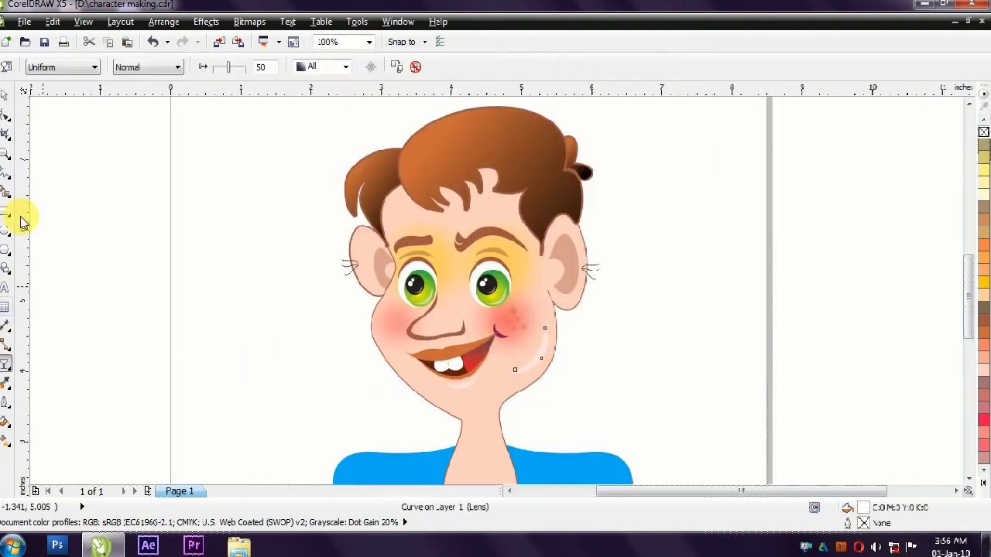
click(5, 94)
click(643, 372)
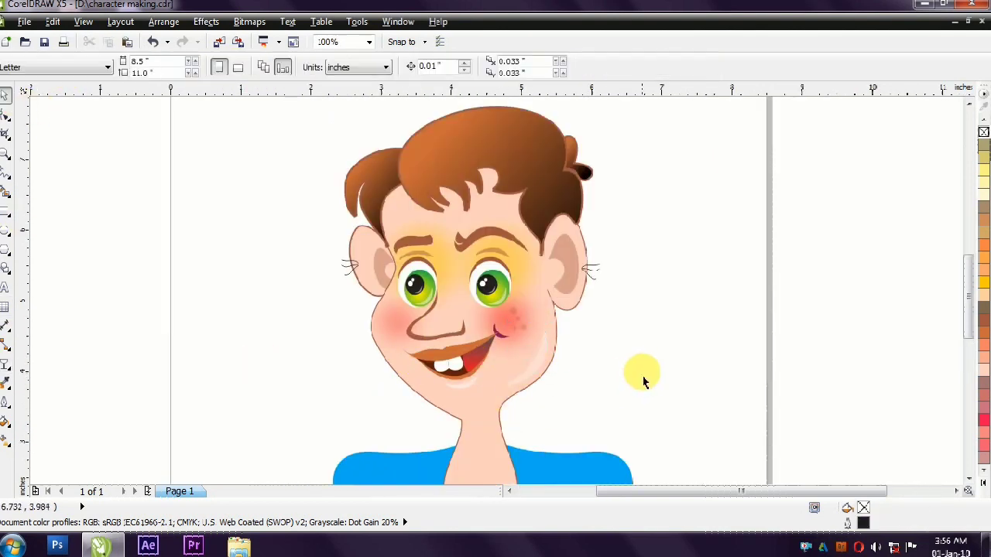
- Draw a circle about 0.3 inches wide on the right cheek, fill it white without an outline, and convert it to a bitmap
scroll(631, 365, down, 1)
scroll(619, 352, up, 1)
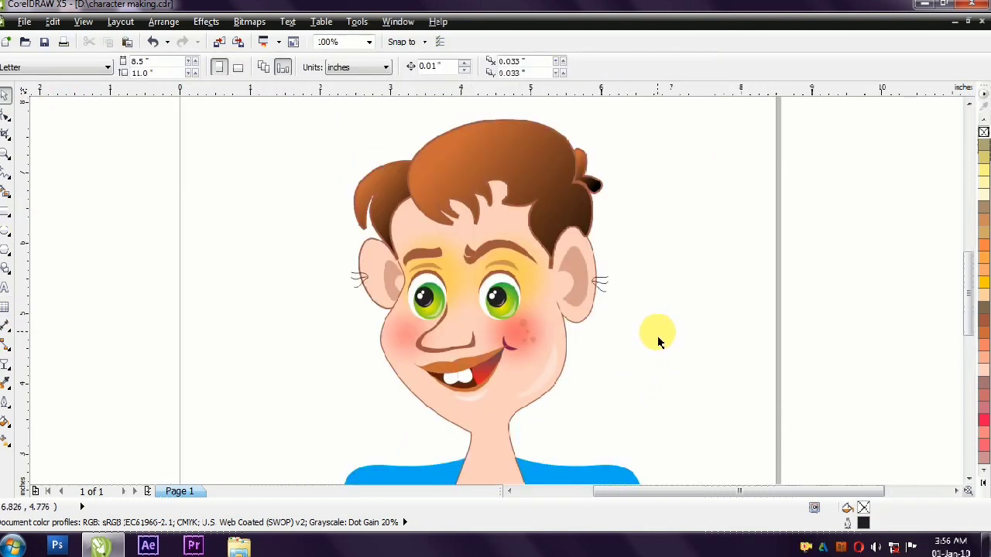
scroll(602, 364, up, 1)
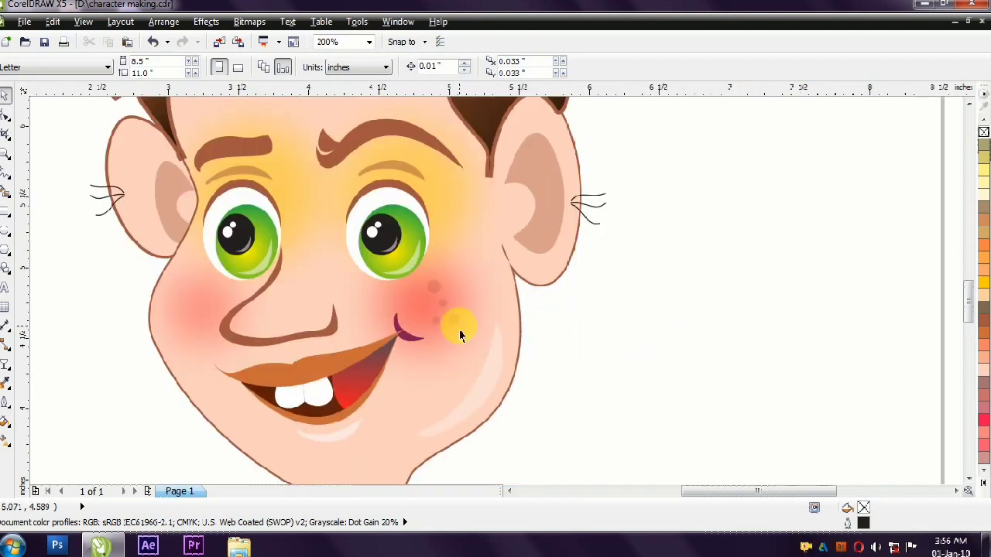
scroll(199, 244, down, 1)
key(F7)
drag(336, 273, 370, 305)
click(983, 483)
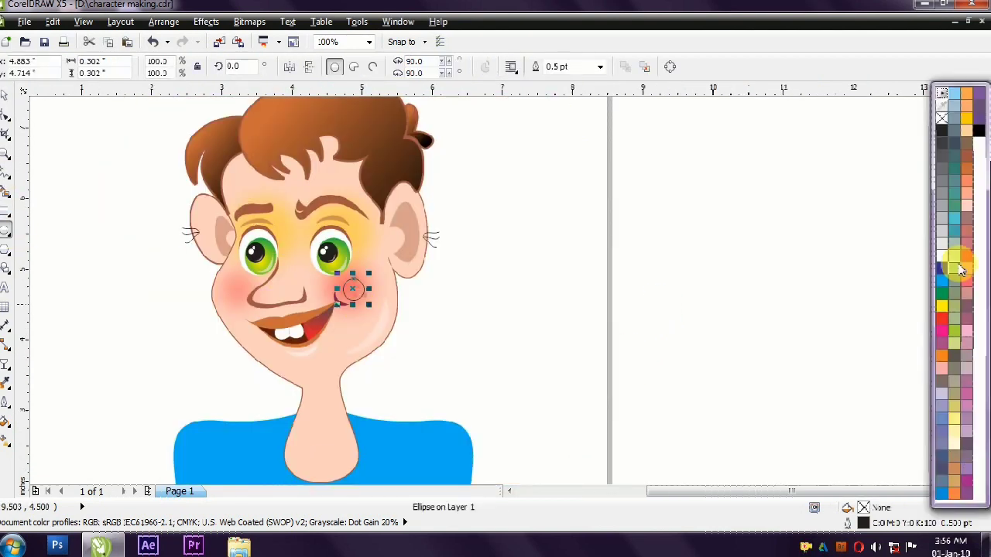
click(249, 22)
click(263, 38)
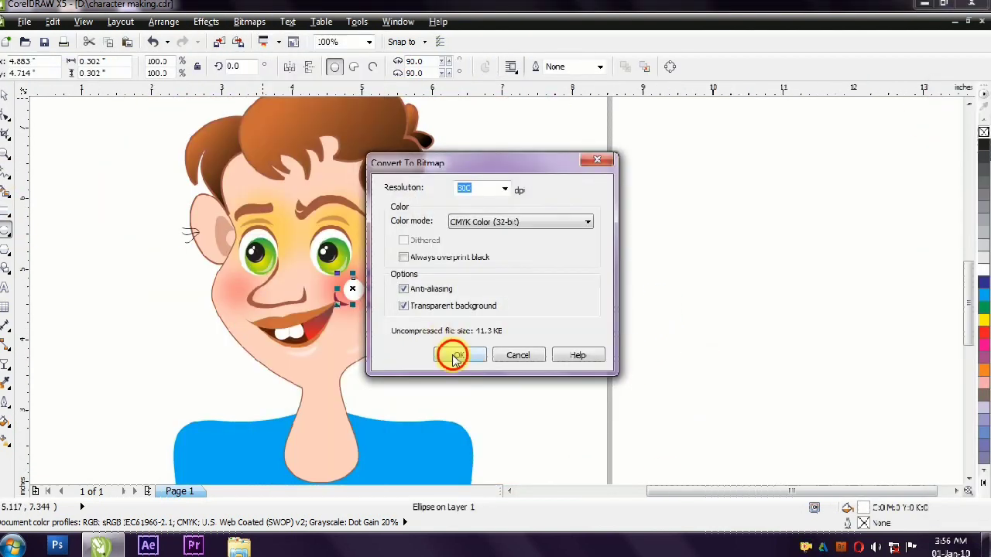
click(454, 354)
- Try a Gaussian Blur with a 42-pixel radius on the white circle bitmap
click(248, 22)
mouse_move(348, 341)
click(433, 360)
drag(518, 225, 602, 172)
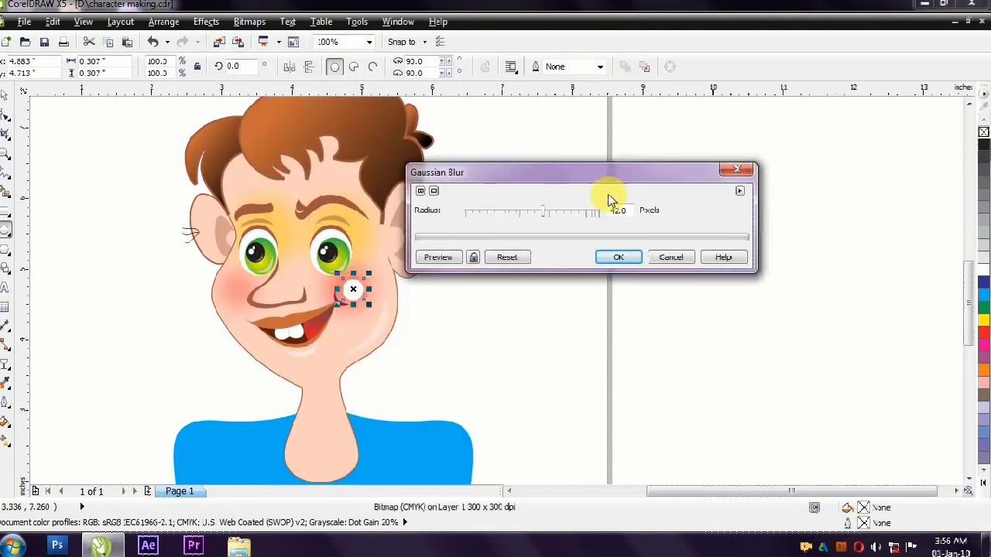
click(624, 257)
- Apply a Gaussian Blur with a moderate radius to the white circle bitmap, previewing it before accepting
scroll(336, 255, up, 2)
click(250, 22)
mouse_move(341, 344)
click(436, 361)
drag(464, 225, 766, 153)
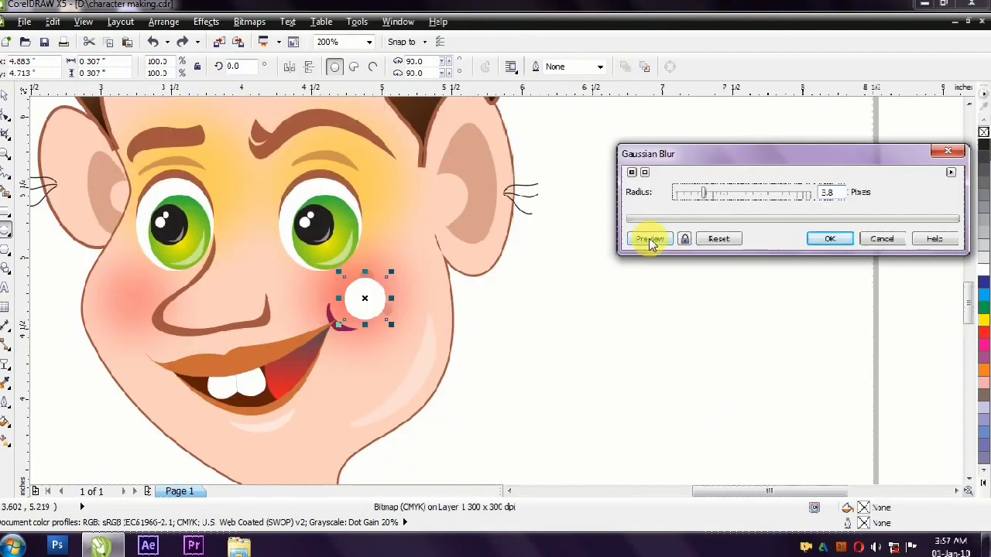
drag(722, 203, 731, 200)
click(654, 243)
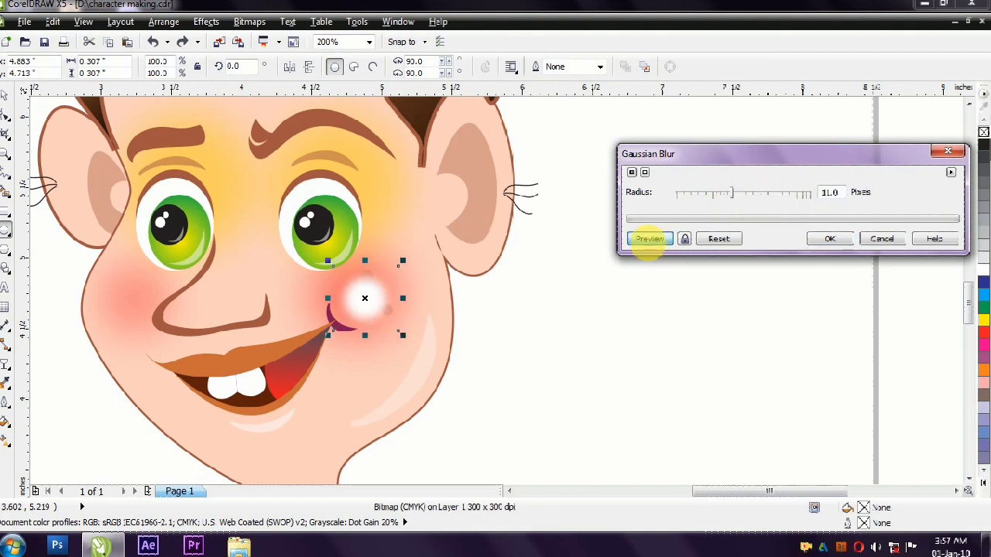
click(742, 201)
click(654, 241)
click(830, 239)
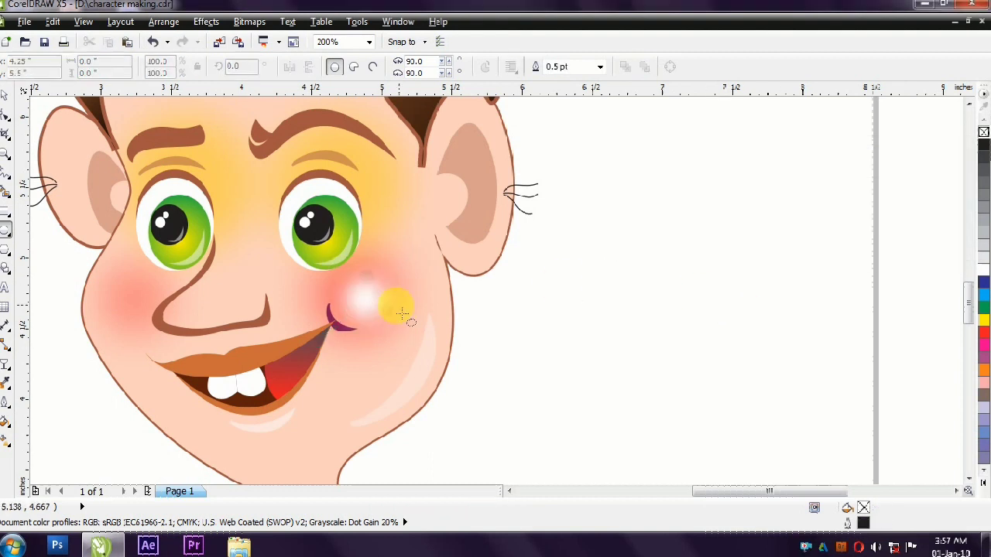
- Scale the blurred white spot on the right cheek to 72.9% and place a copy on the nose tip
click(4, 91)
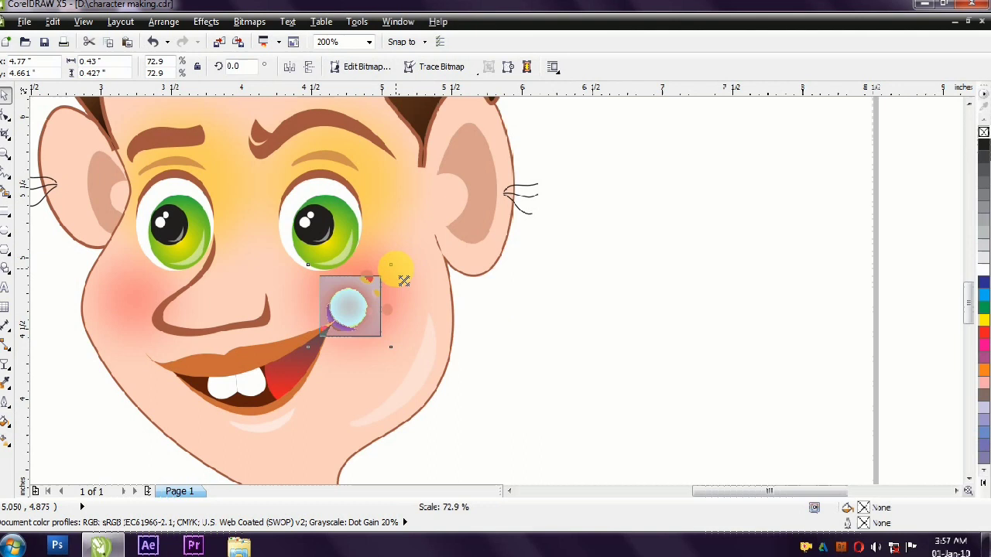
key(Escape)
scroll(406, 333, down, 2)
drag(366, 307, 308, 333)
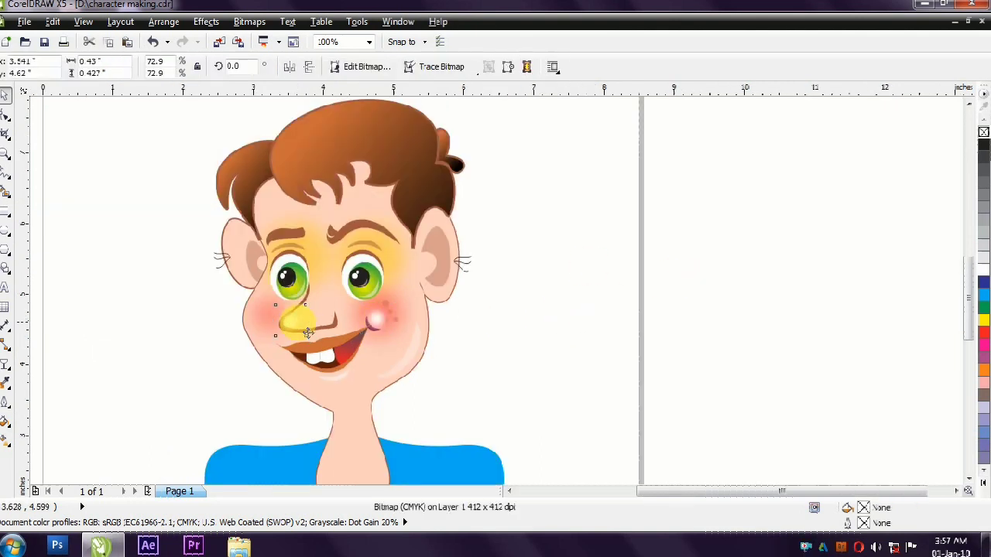
key(Escape)
click(563, 295)
- Make the blurred white spot on the right cheek semi-transparent
click(391, 329)
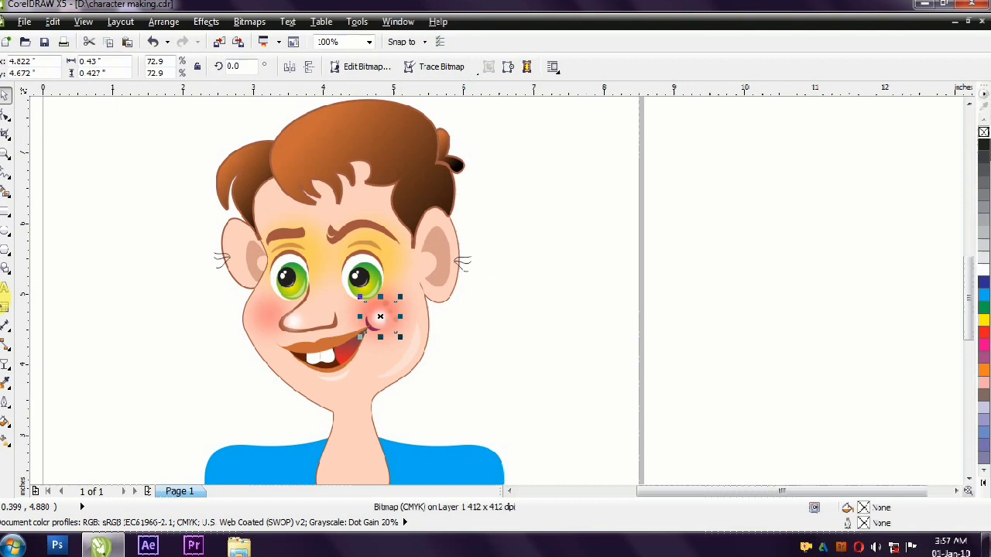
click(6, 364)
click(31, 66)
click(23, 78)
click(5, 94)
click(538, 312)
- Make the blurred white spot on the nose tip semi-transparent
click(294, 319)
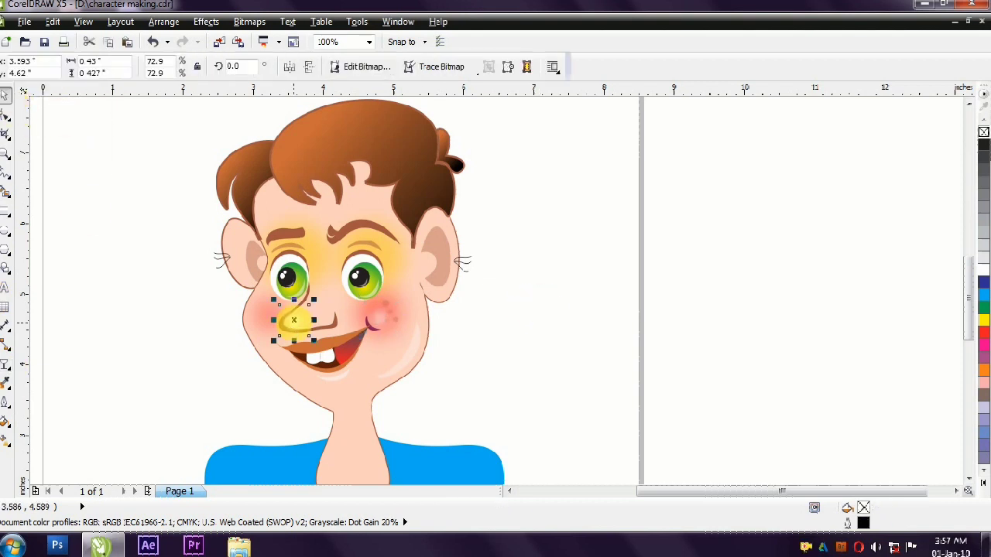
click(6, 364)
click(31, 67)
click(58, 89)
click(5, 94)
click(577, 387)
click(529, 306)
click(610, 328)
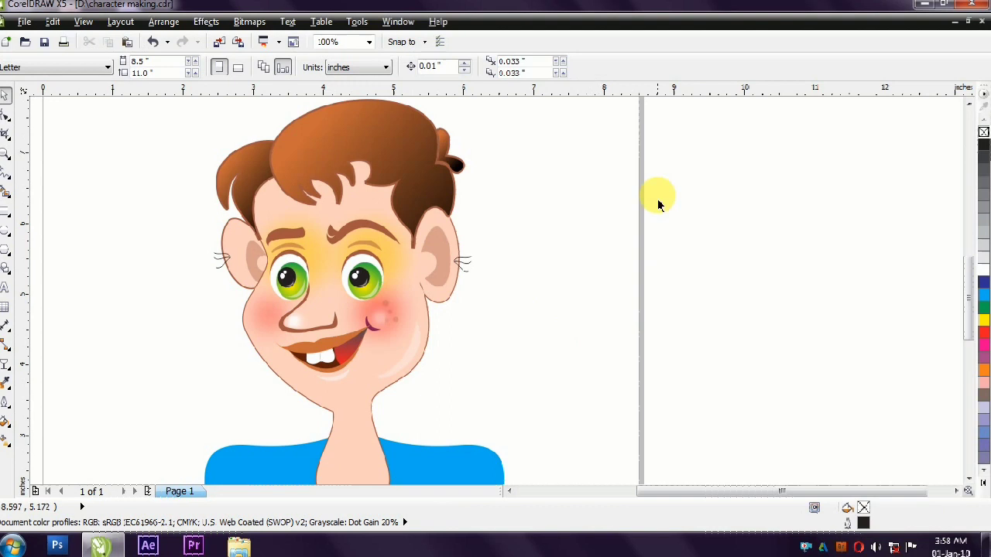
- Nudge the nose-tip highlight slightly left and place a copy of the right cheek's white highlight on the left cheek
click(278, 310)
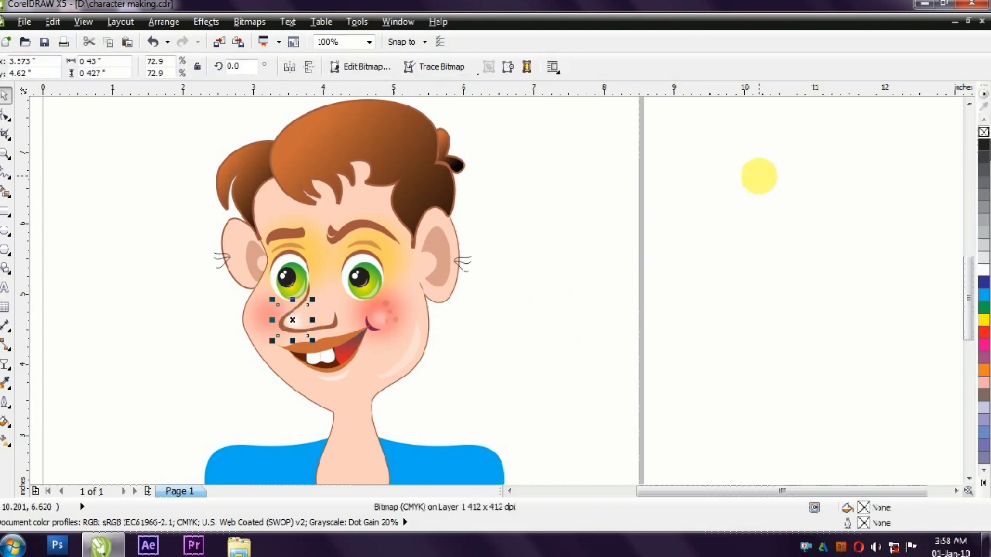
click(760, 186)
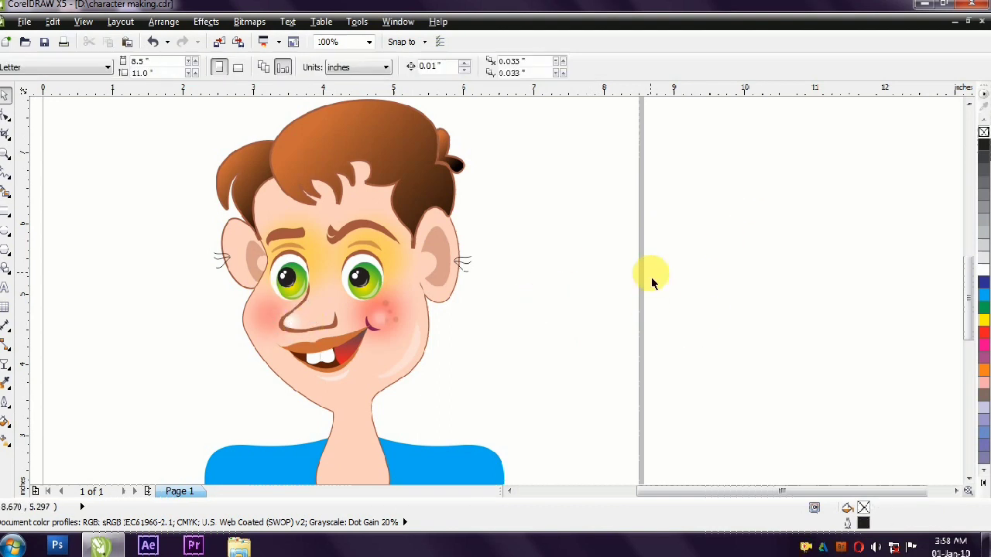
click(373, 318)
click(602, 364)
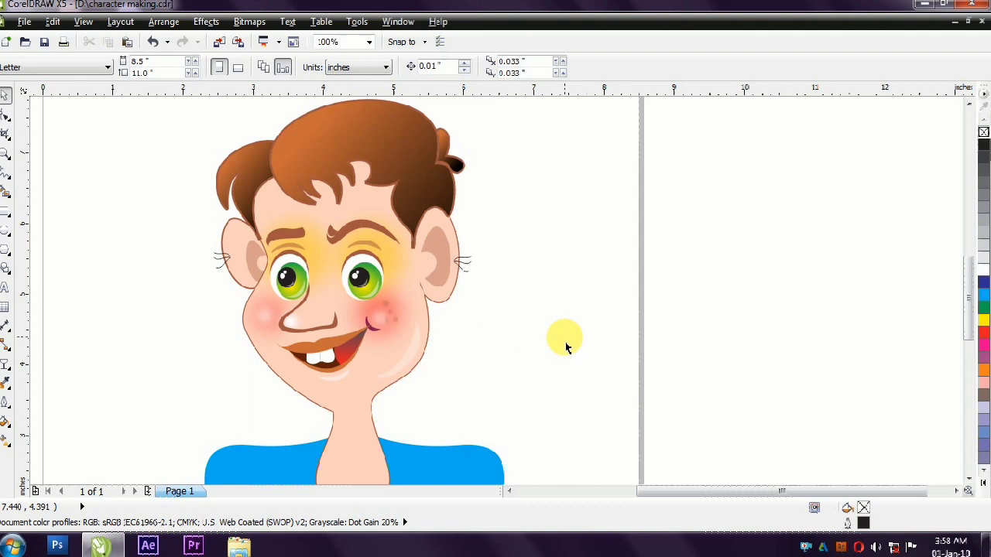
- Edit the face's PowerClip contents and place a copy of the red cheek blush below the chin on the upper neck
click(364, 418)
click(487, 354)
click(398, 313)
click(422, 323)
ctrl+click(420, 310)
drag(390, 315, 354, 410)
ctrl+click(505, 377)
ctrl+click(353, 406)
ctrl+click(525, 383)
ctrl+click(372, 430)
ctrl+click(495, 414)
click(562, 367)
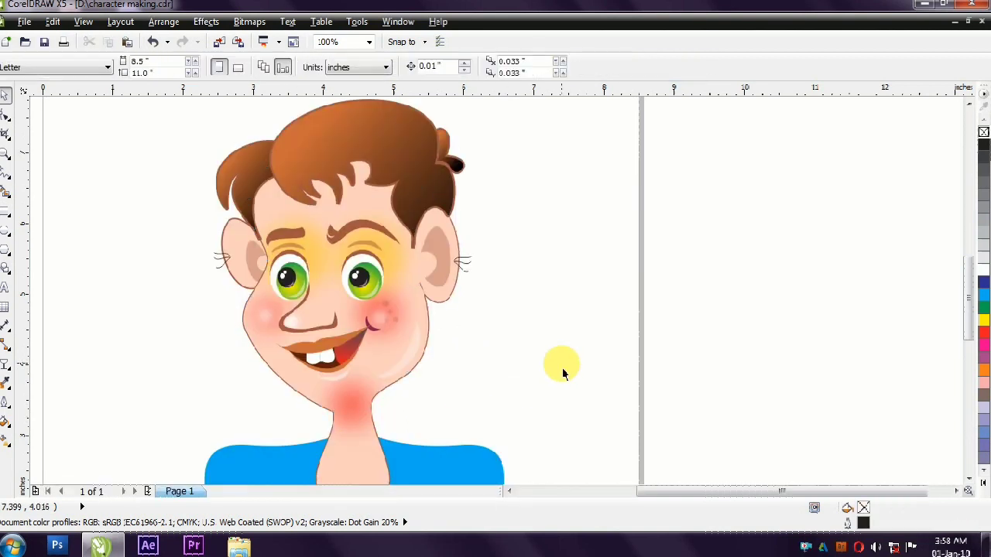
- Group all objects of the character and centre the group on the page
scroll(566, 363, down, 2)
key(ctrl+a)
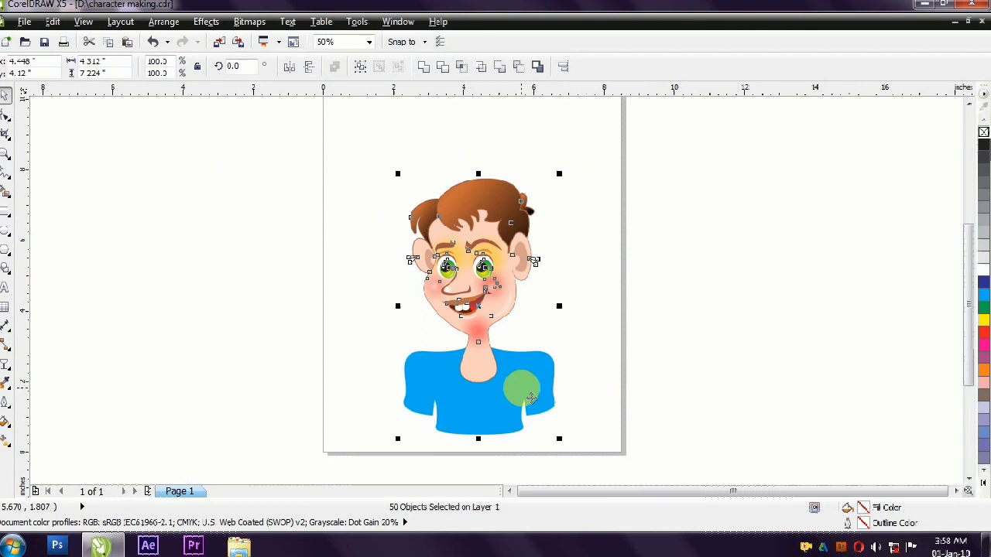
key(ctrl+g)
scroll(520, 391, up, 1)
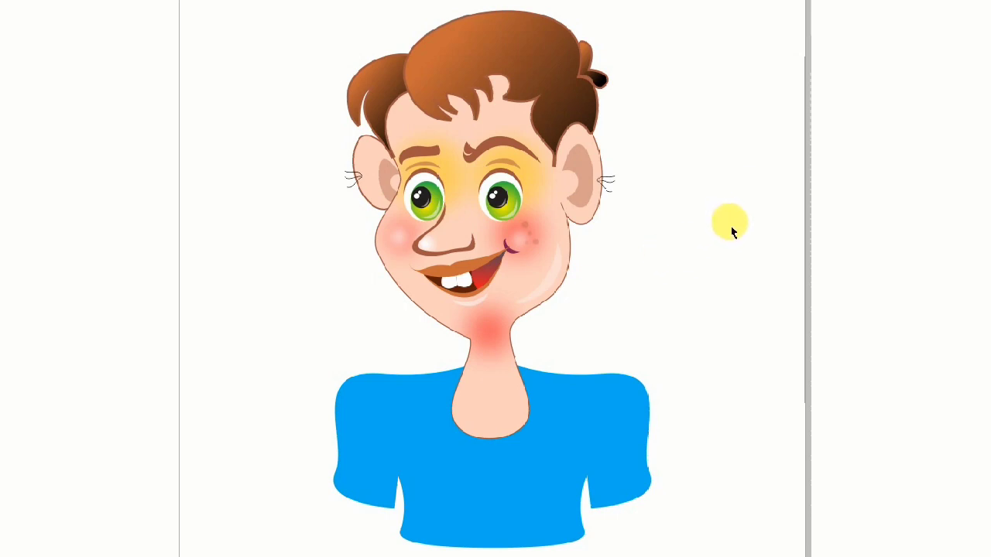
- Examine the head up close and in a full-screen preview to check the face shading and outline
key(Escape)
scroll(532, 119, up, 2)
scroll(530, 119, down, 2)
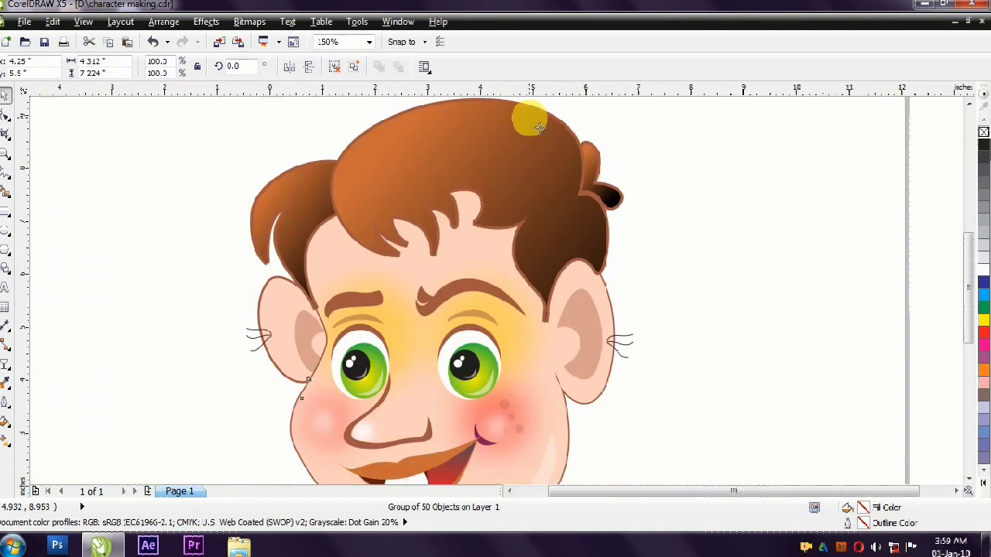
drag(624, 101, 389, 282)
scroll(615, 367, up, 1)
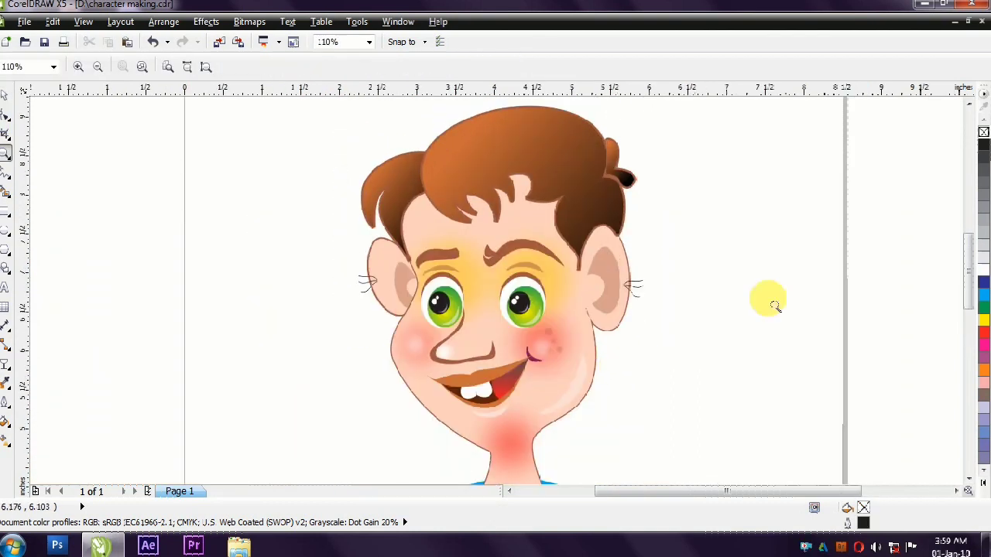
key(F9)
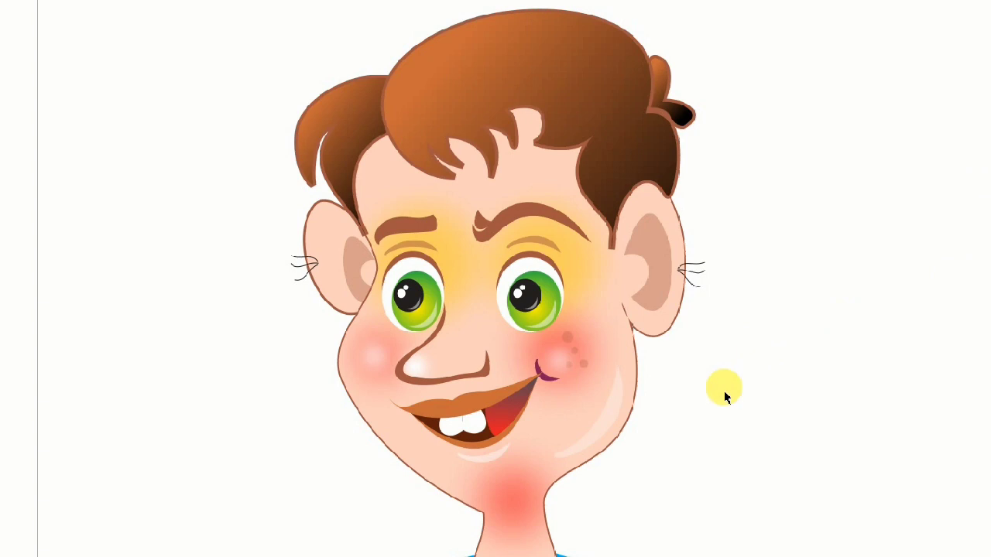
key(Escape)
- Move the left cheek's outline node outward and down to make the cheek fuller
key(F10)
click(410, 379)
scroll(377, 354, up, 2)
scroll(258, 242, down, 1)
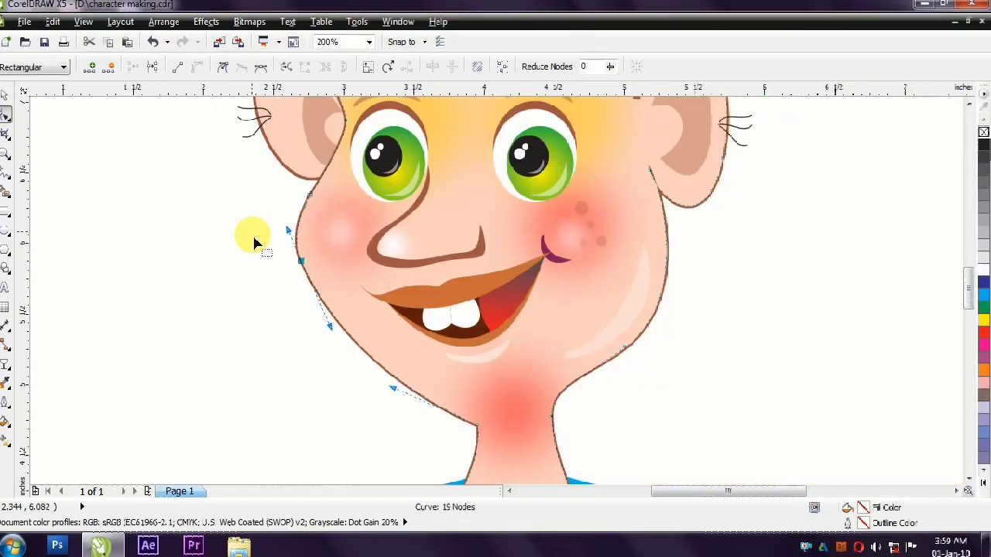
drag(304, 270, 298, 285)
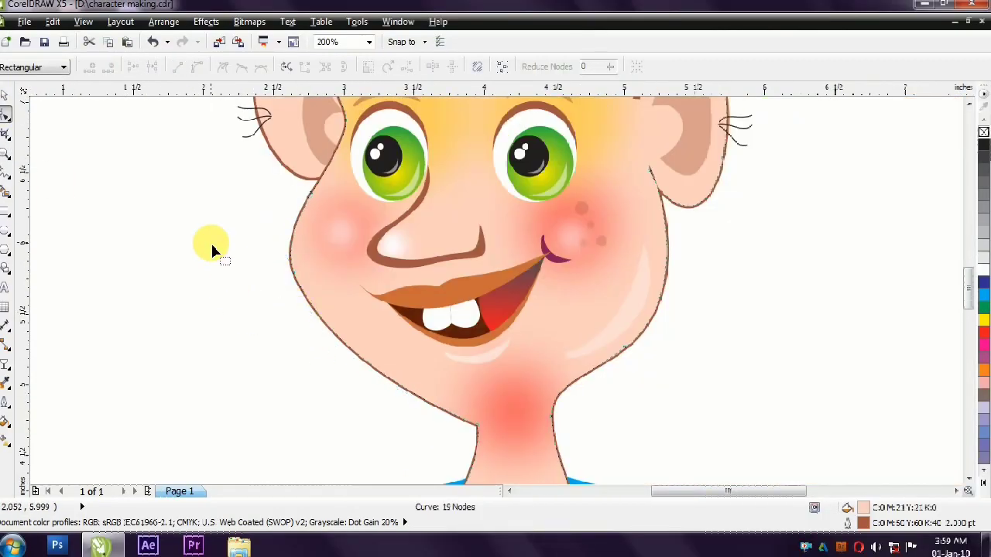
scroll(213, 249, down, 2)
key(space)
- Preview the finished character full screen with its head and shoulders enlarged
scroll(173, 228, up, 1)
scroll(323, 210, down, 1)
click(324, 210)
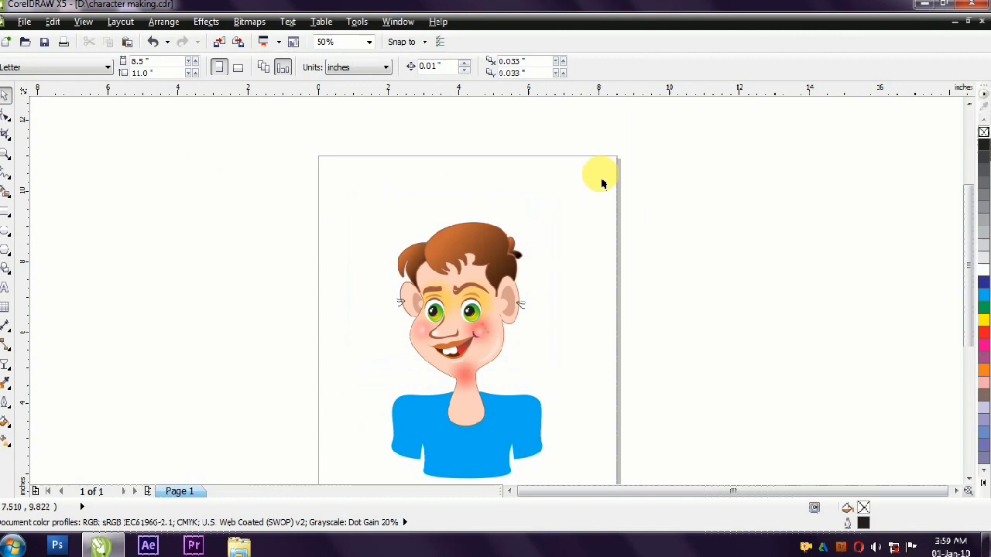
key(z)
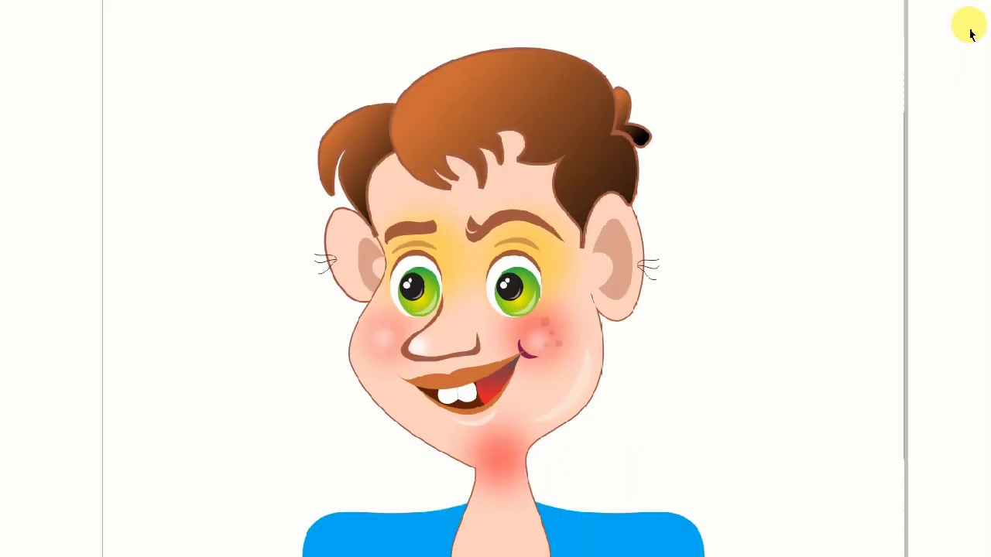
- Reshape the face curve along the lower left jaw by pulling its outline slightly downward
key(F9)
key(F10)
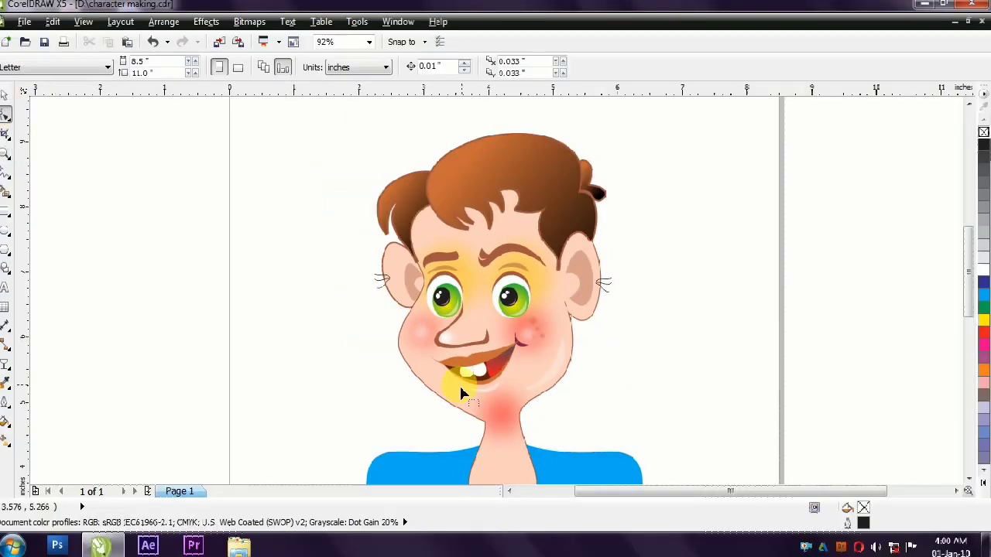
click(448, 387)
scroll(404, 359, up, 1)
drag(415, 404, 426, 436)
scroll(280, 299, down, 1)
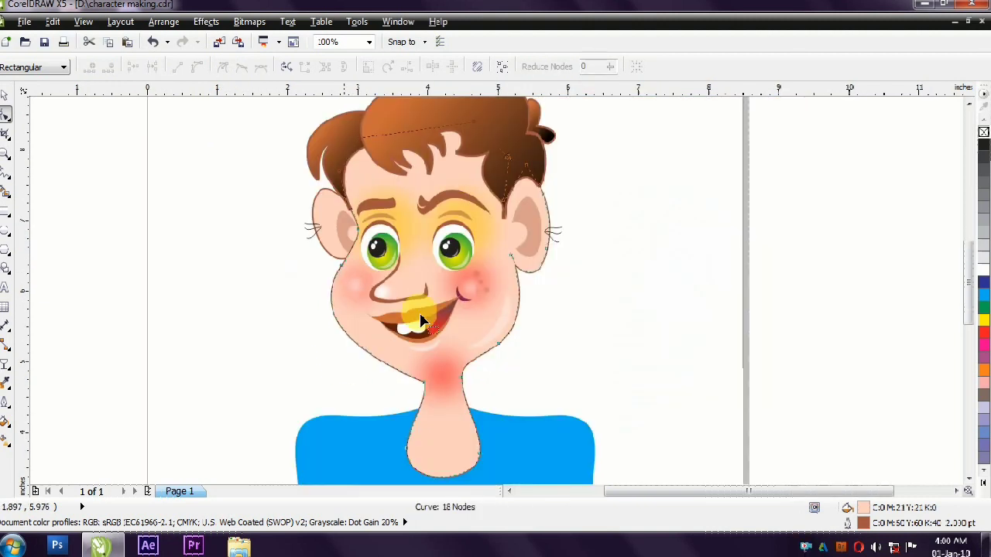
- Select the whole character group and preview it full screen from hair to T-shirt
click(5, 93)
scroll(465, 271, down, 1)
drag(391, 158, 597, 475)
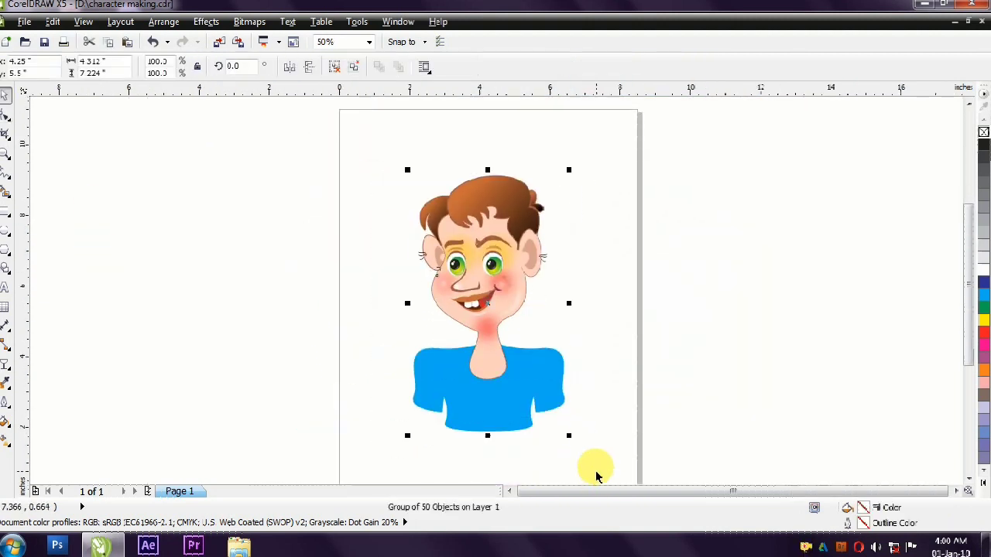
key(F9)
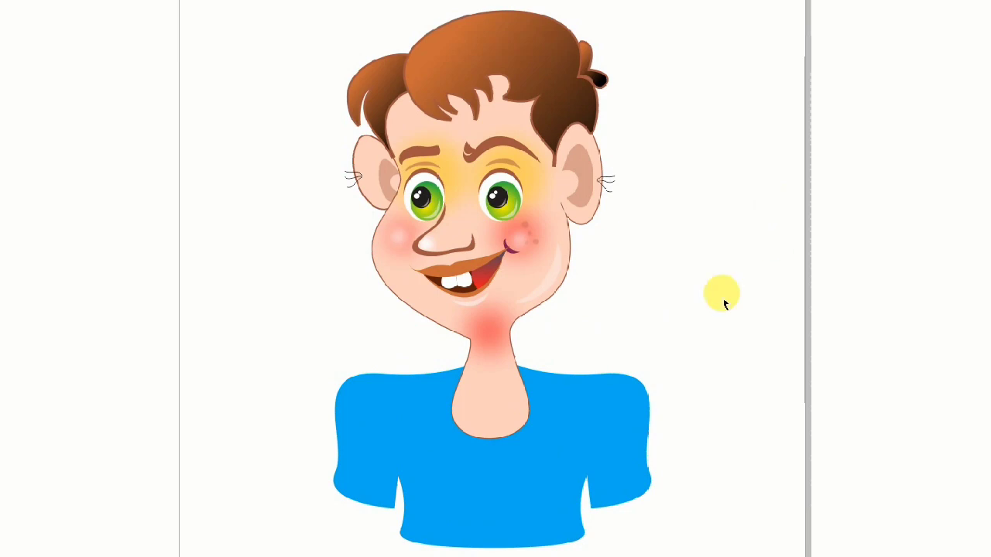
click(664, 255)
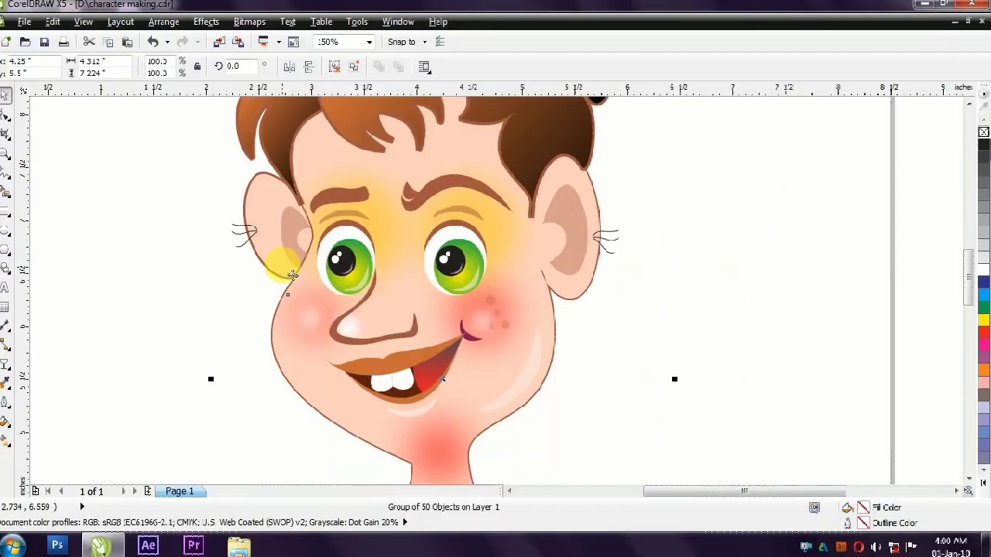
- Ungroup the character so the parts of the eyes can be edited separately
scroll(582, 326, up, 1)
drag(782, 248, 487, 271)
click(401, 359)
click(335, 67)
- Group the right eye's iris, pupil and highlights and PowerClip the group inside the white of that eye
drag(837, 183, 400, 348)
shift+click(720, 282)
click(469, 279)
ctrl+click(428, 212)
click(591, 321)
click(399, 231)
scroll(540, 273, down, 1)
scroll(446, 266, up, 2)
- Edit the right eye's PowerClip contents and move the iris group slightly down and to the right within the white
ctrl+click(438, 278)
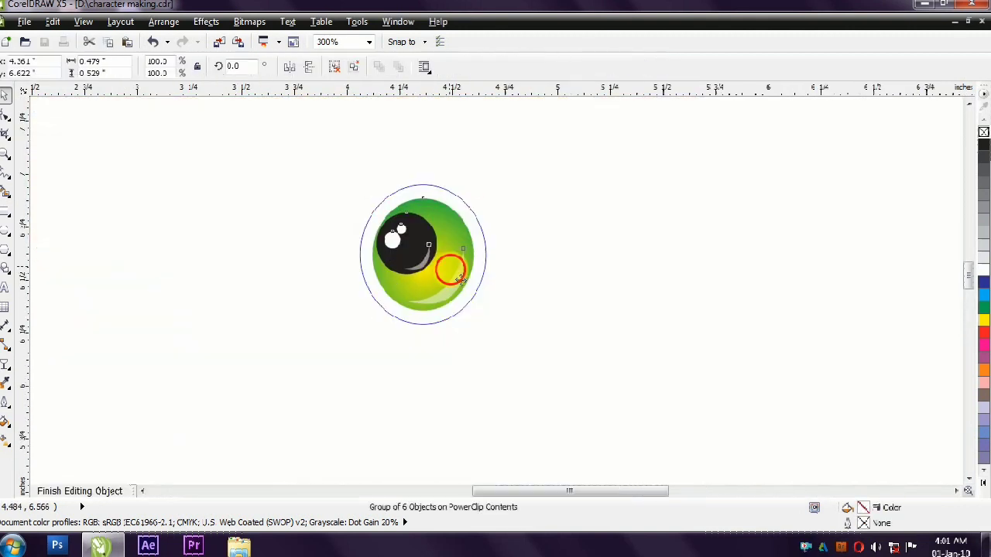
ctrl+click(516, 303)
scroll(257, 298, down, 2)
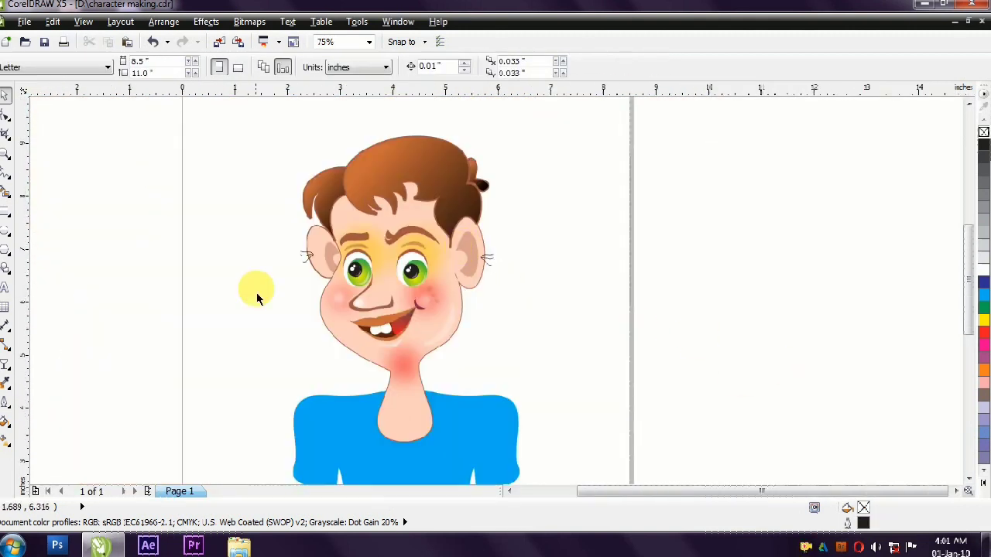
ctrl+click(415, 287)
click(499, 287)
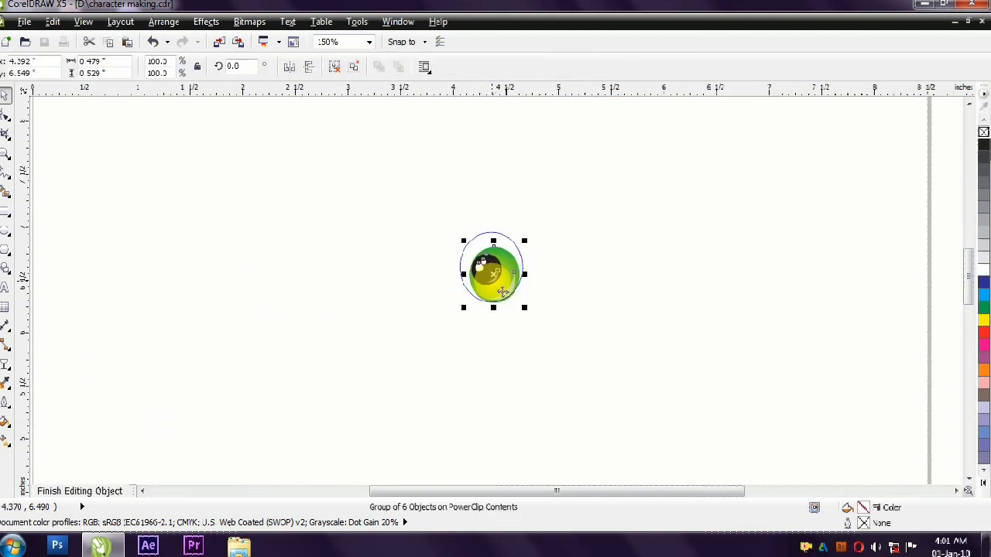
ctrl+click(585, 322)
- Group the left eye's iris, pupil and highlights and PowerClip the group inside the white of that eye
click(375, 267)
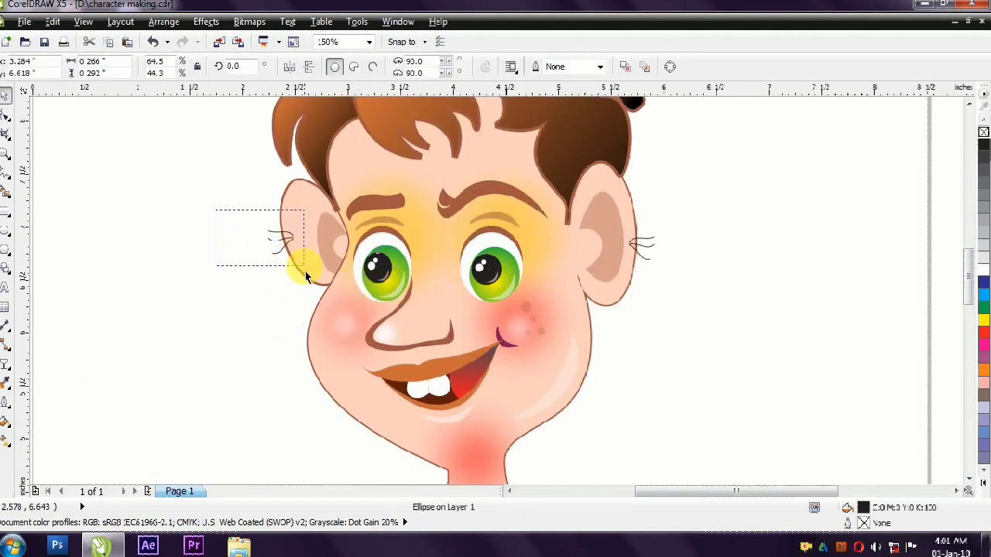
drag(216, 209, 305, 272)
drag(417, 318, 417, 318)
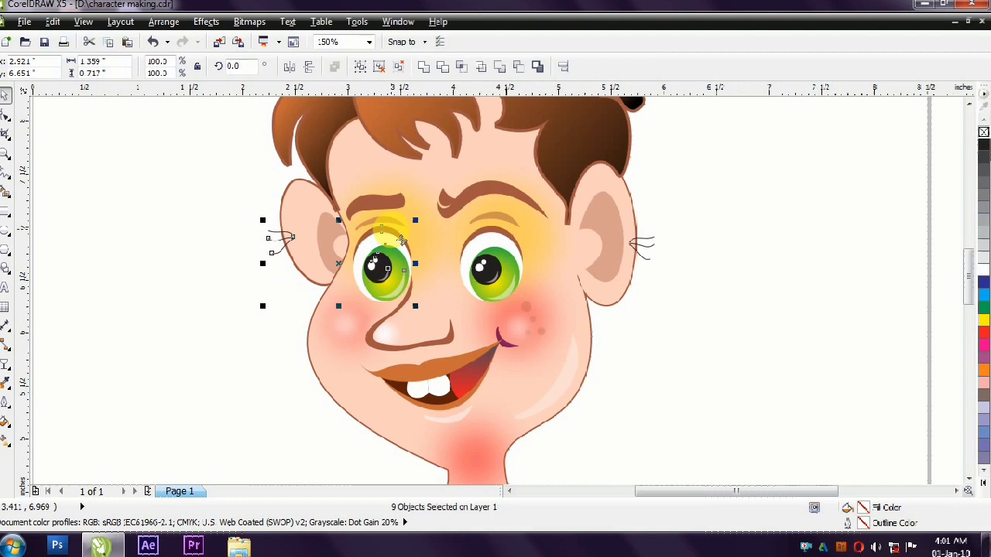
click(255, 310)
click(384, 269)
mouse_move(385, 269)
mouse_down()
mouse_move(220, 298)
mouse_move(385, 271)
mouse_up()
key(ctrl+g)
- Edit the left eye's PowerClip contents and reposition the iris group within the white
ctrl+click(384, 269)
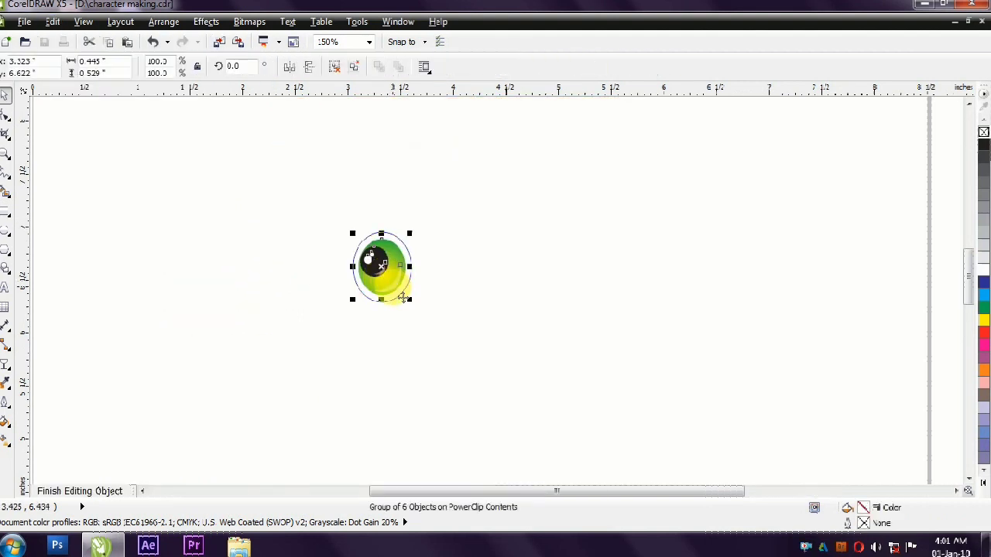
ctrl+click(640, 398)
key(F3)
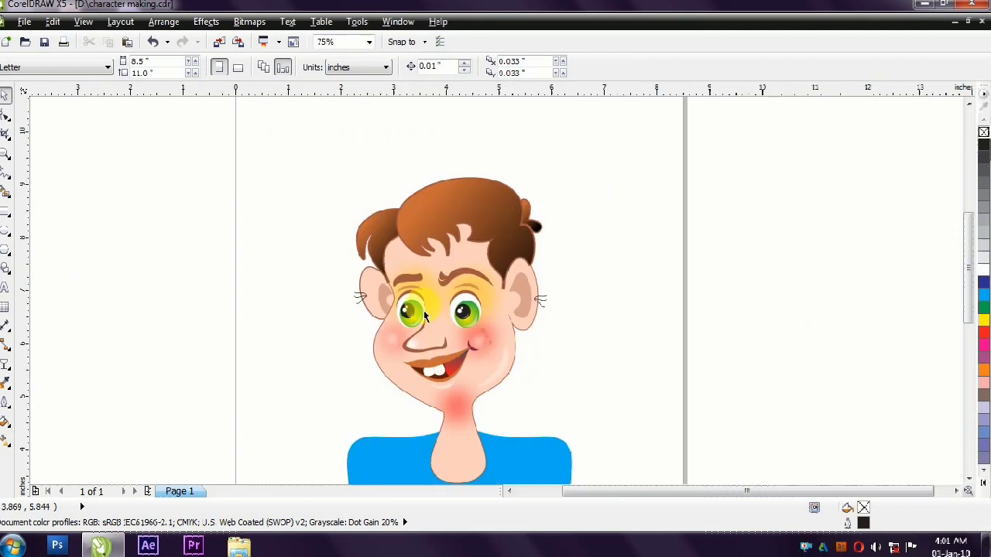
key(z)
scroll(597, 435, up, 1)
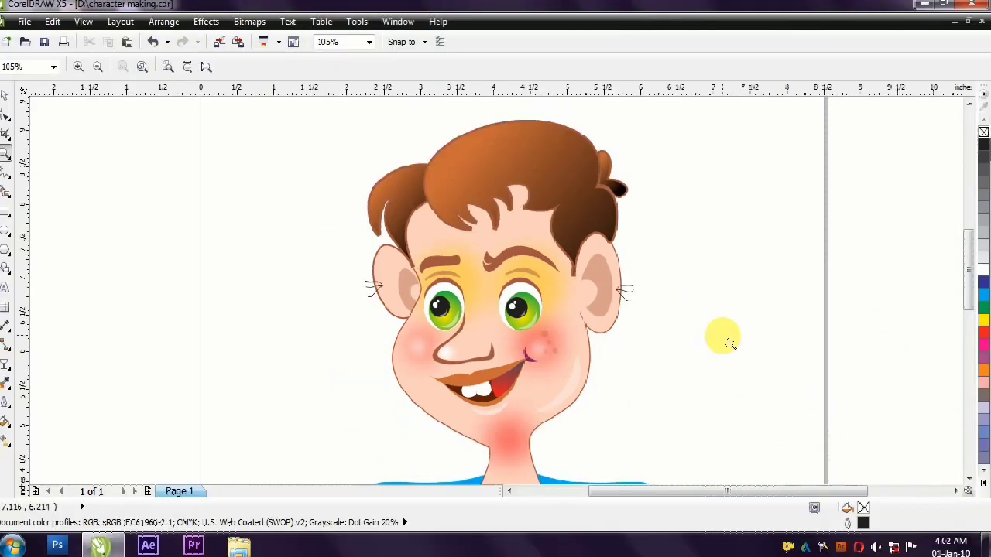
scroll(615, 431, down, 3)
scroll(478, 241, up, 3)
scroll(486, 238, down, 1)
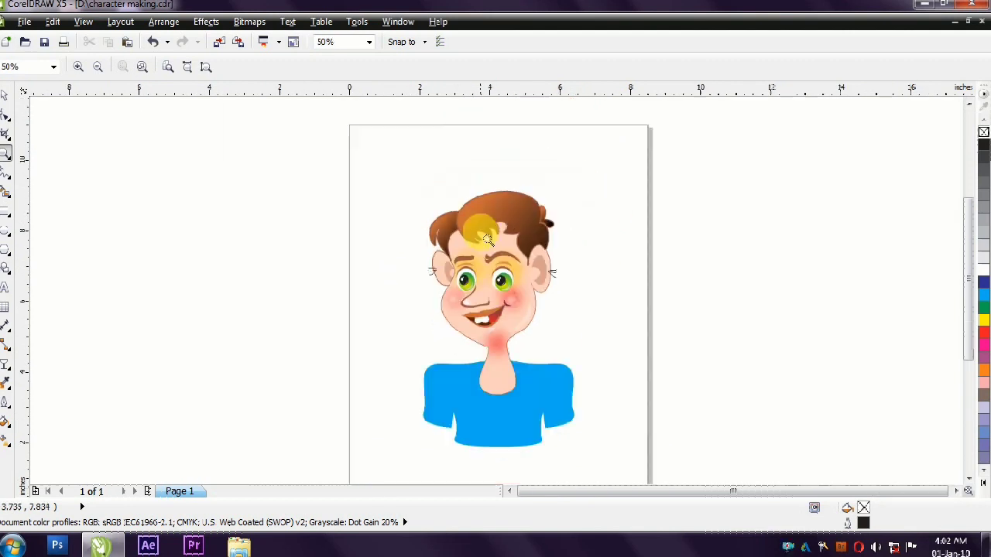